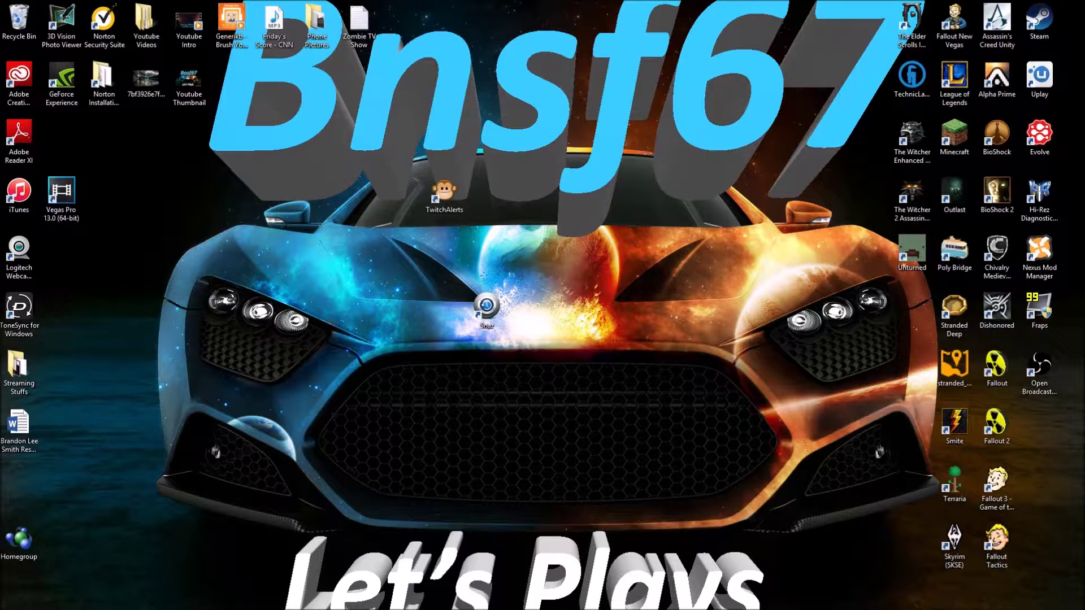
Rearrange the TwitchAlerts and Snaz desktop shortcuts and select the Snaz icon
left_click_drag(486, 308, 445, 251)
left_click_drag(396, 175, 467, 289)
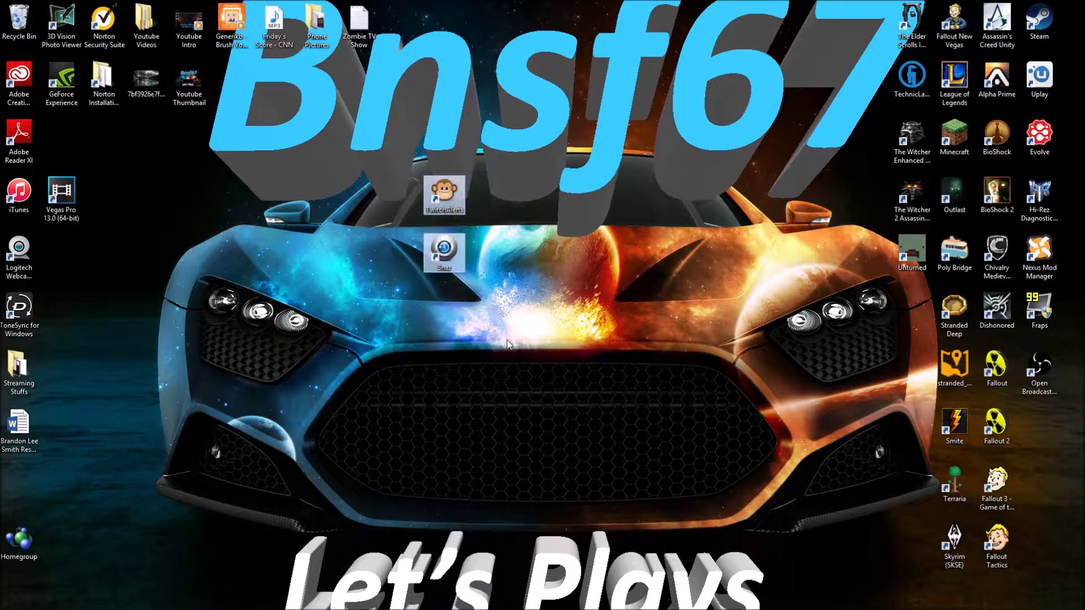
left_click(535, 412)
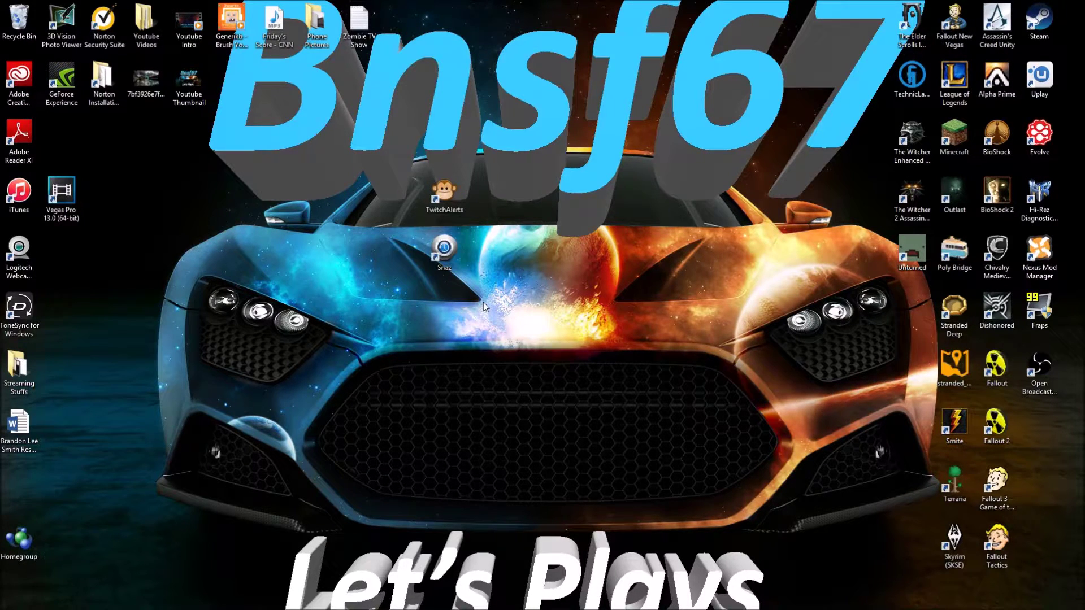
left_click_drag(445, 252, 445, 310)
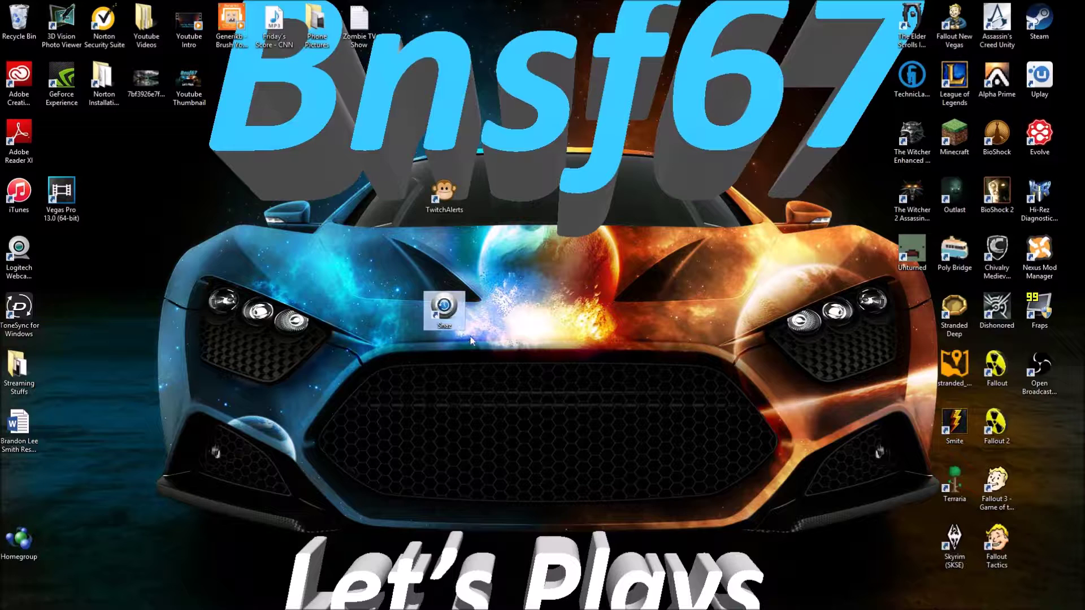
left_click_drag(444, 194, 402, 144)
left_click_drag(445, 311, 480, 261)
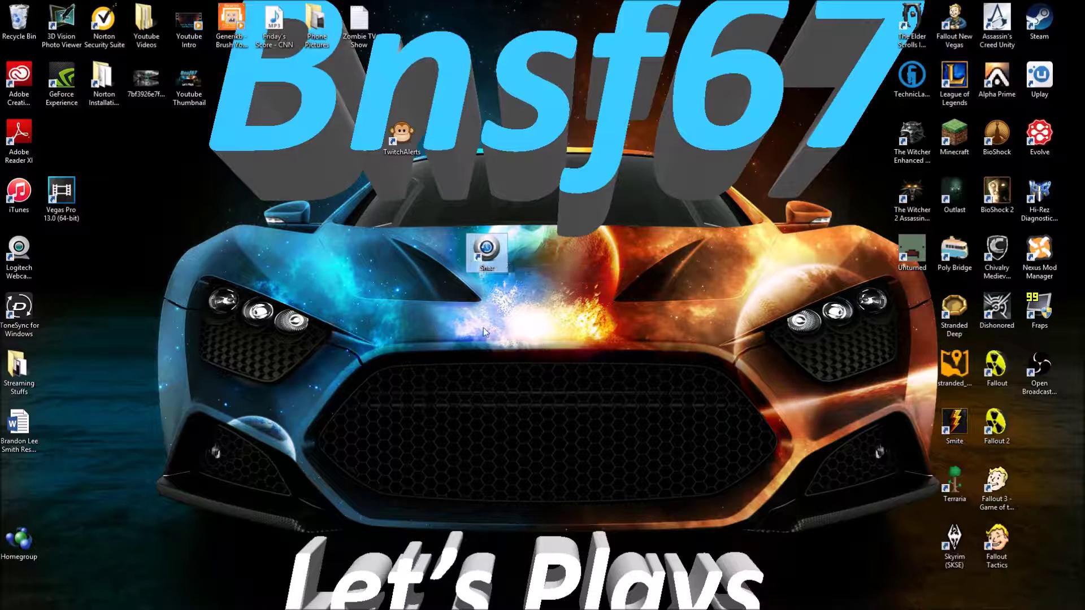
left_click(546, 321)
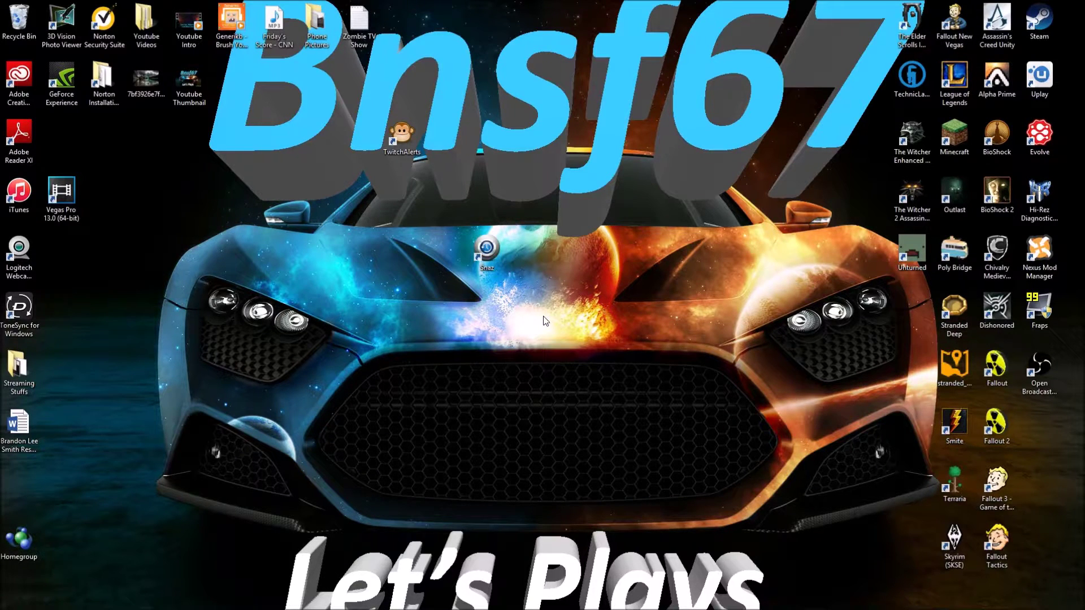
left_click(475, 257)
Launch Snaz, start the 00:05:00 Chrono Down countdown, and select its hours value
double_click(474, 253)
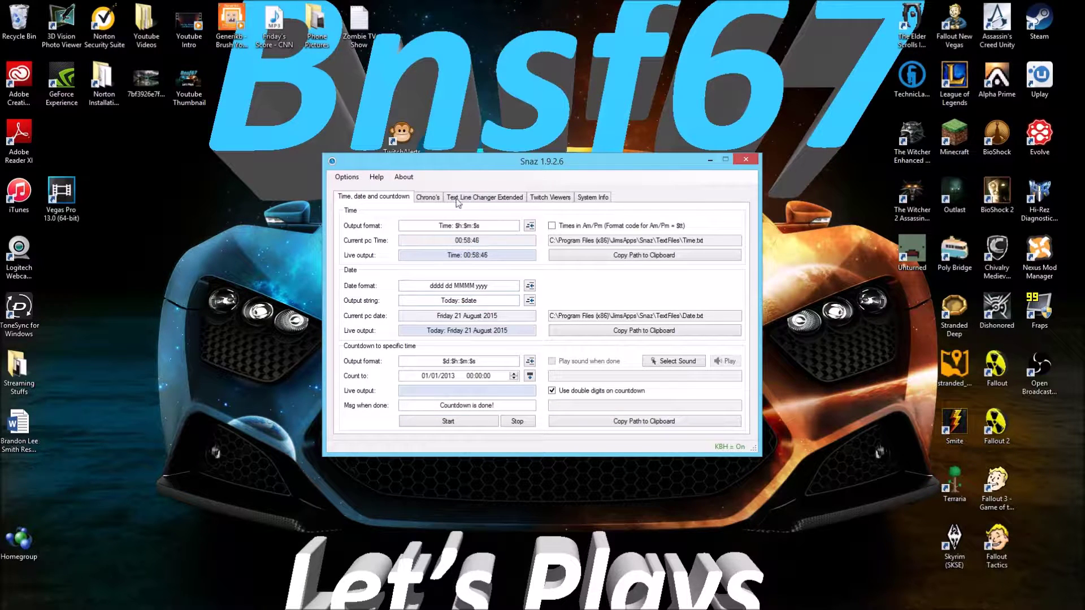
left_click(428, 197)
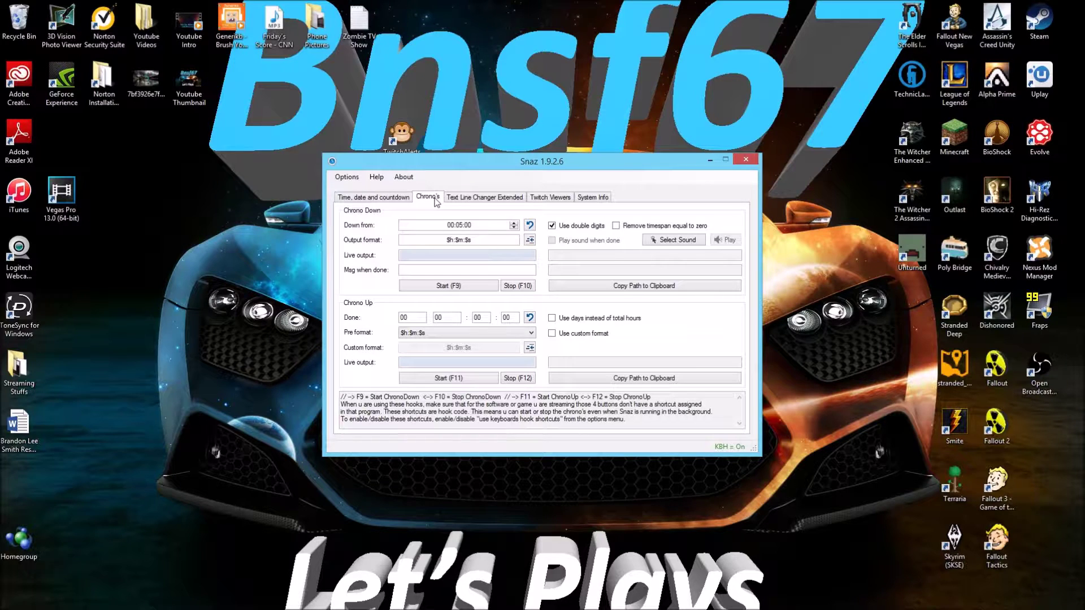
left_click(482, 289)
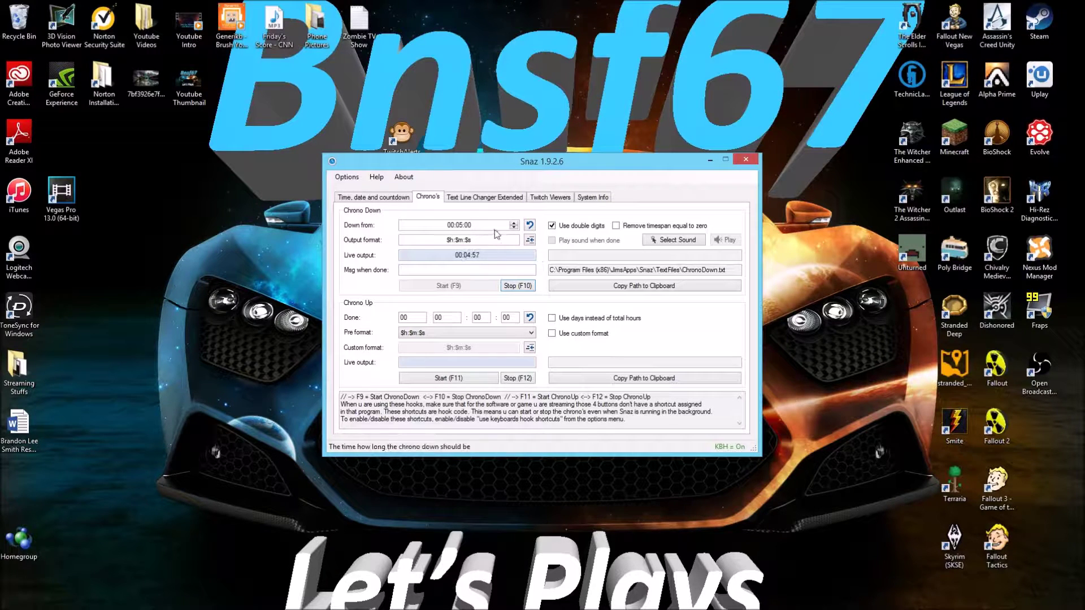
left_click(453, 225)
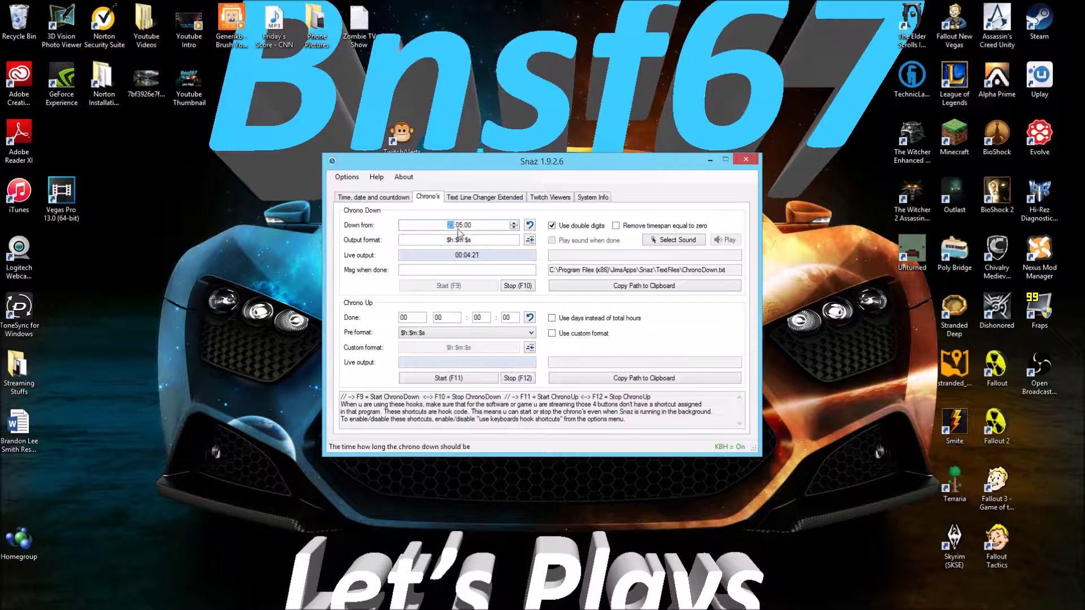
Restart the Chrono Down countdown from 23 hours and select its ChronoDown.txt output path
type("23:")
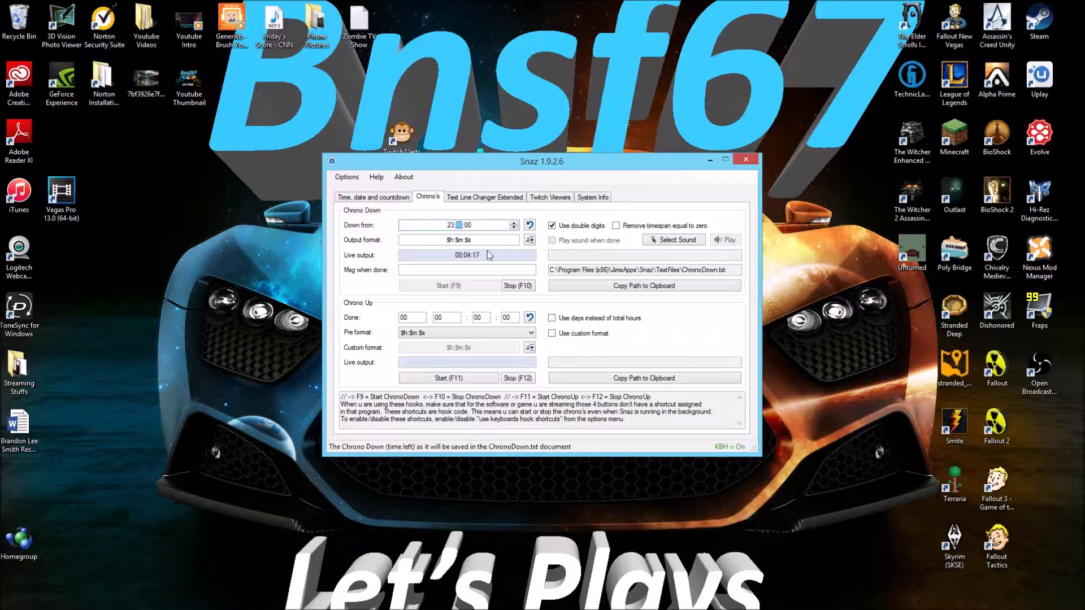
left_click(508, 288)
left_click(468, 288)
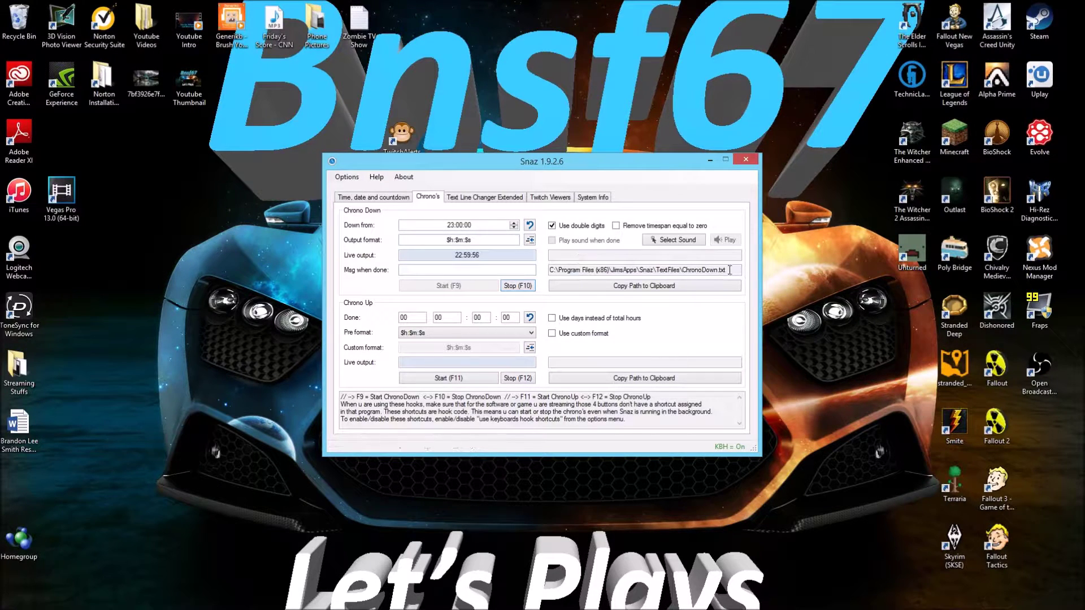
left_click(735, 286)
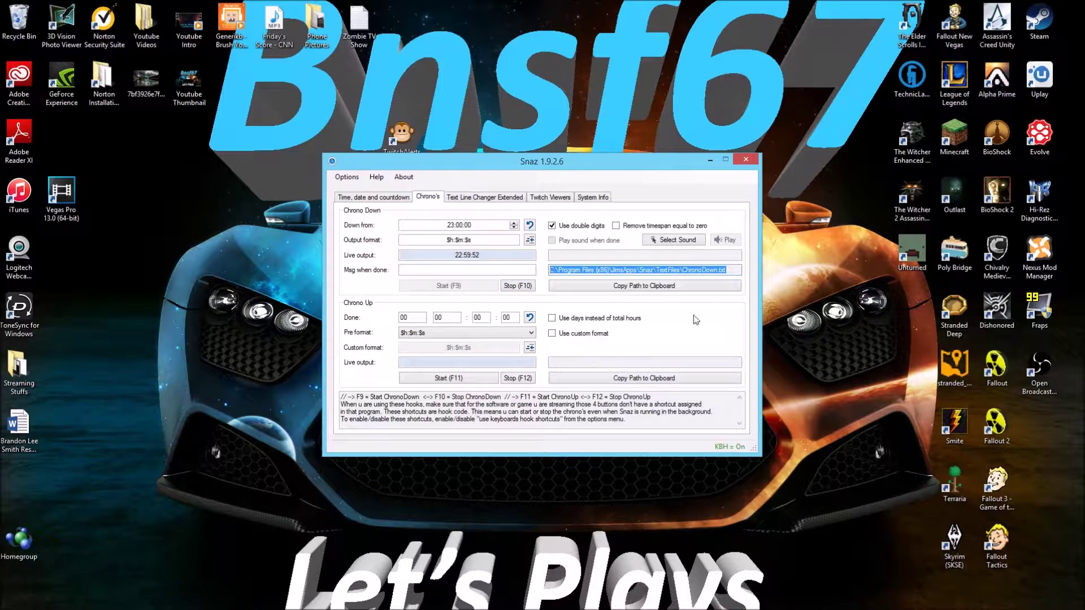
Copy the ChronoDown.txt path and add a new OBS text source named Timer
right_click(682, 270)
left_click(707, 306)
key("alt+Tab")
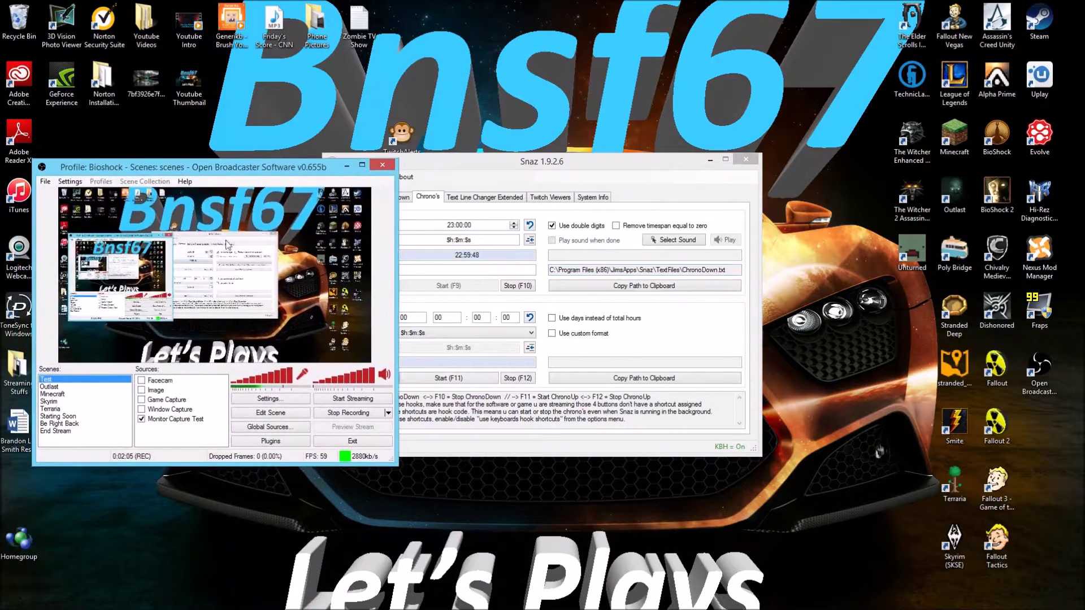
right_click(164, 433)
mouse_move(209, 440)
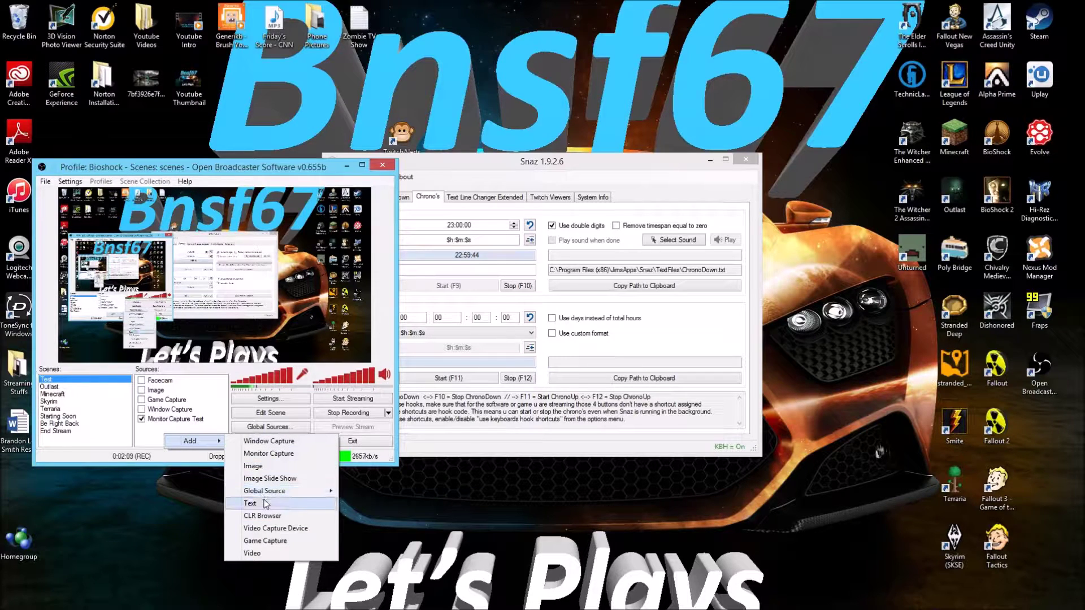
left_click(266, 505)
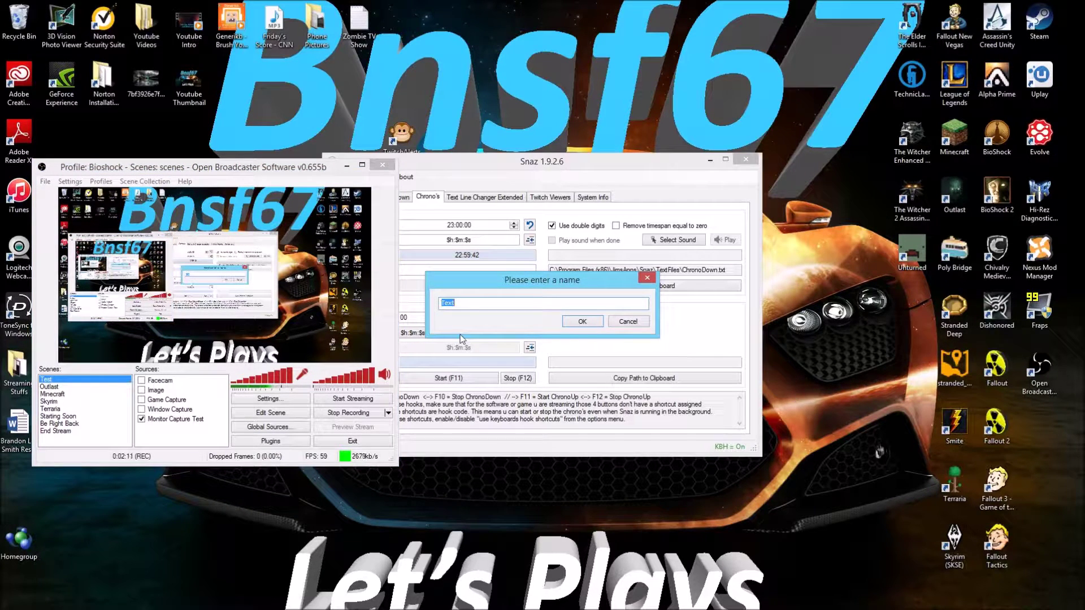
type("t")
key("BackSpace")
type("Timer")
key("Return")
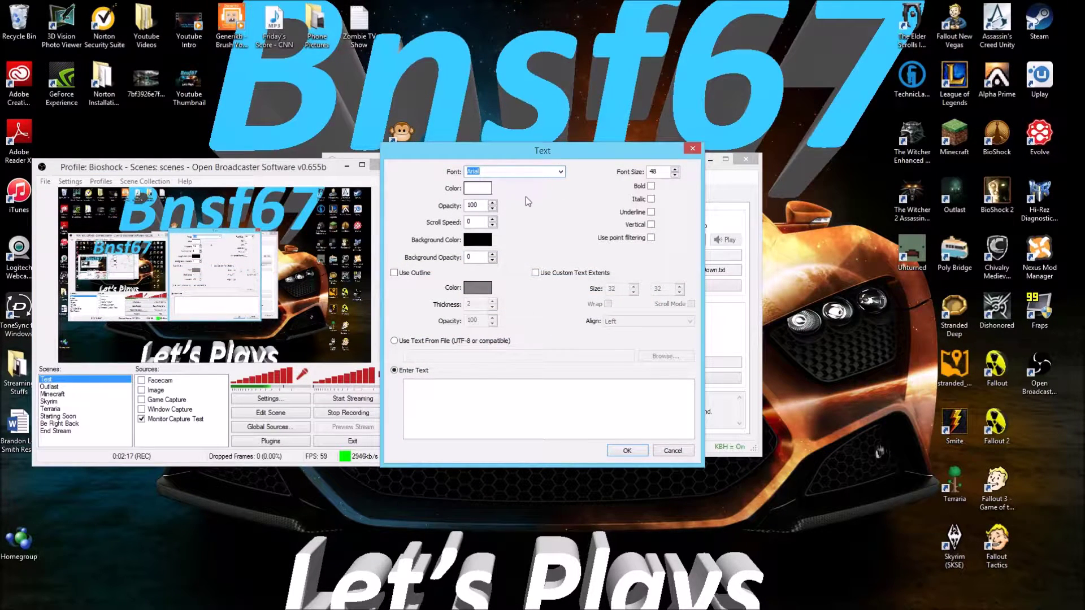
Make the Timer text yellow, read from the pasted ChronoDown.txt path, and save it
left_click(485, 190)
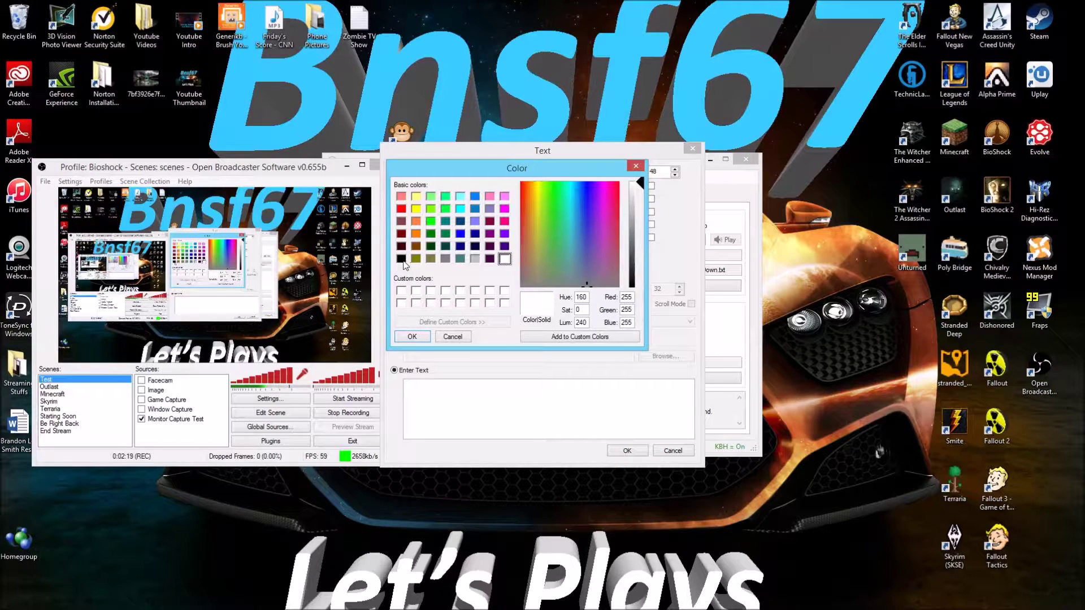
left_click(402, 260)
left_click(416, 209)
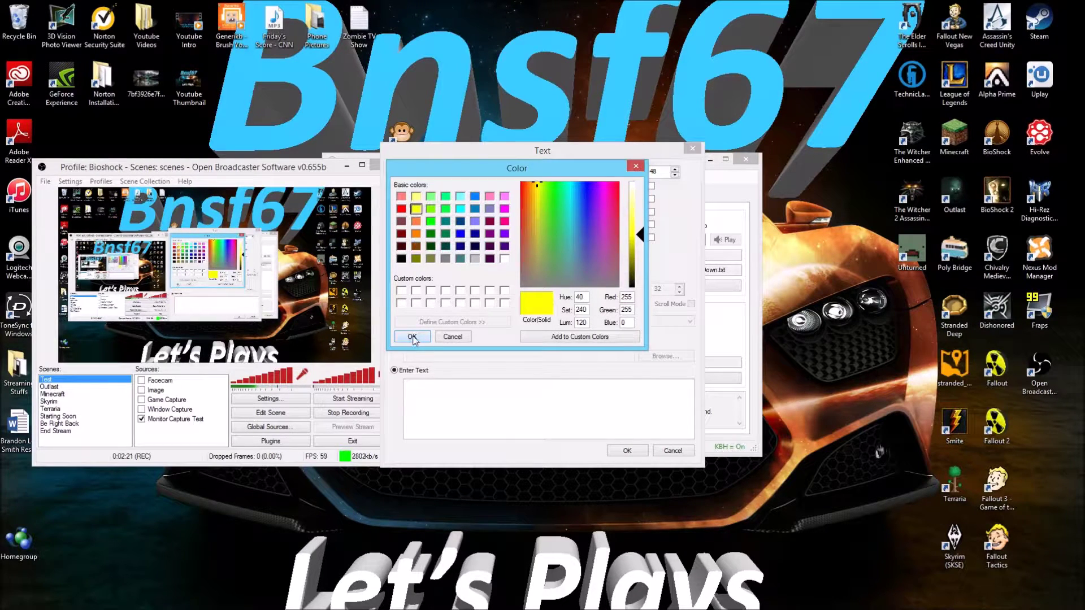
left_click(413, 337)
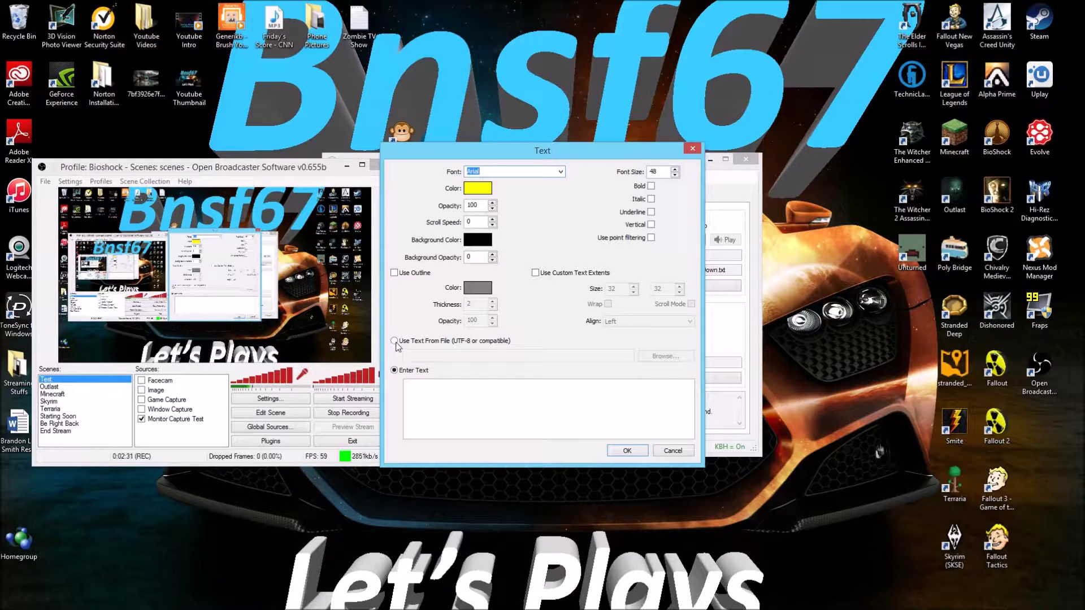
left_click(395, 341)
left_click(431, 356)
right_click(431, 356)
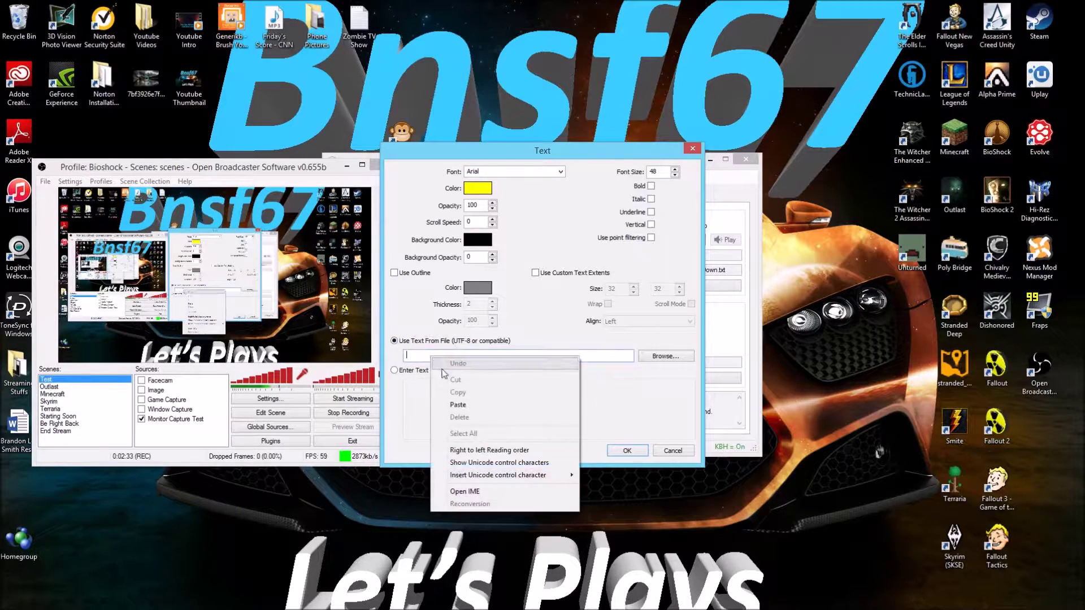
left_click(477, 405)
left_click_drag(606, 355, 356, 359)
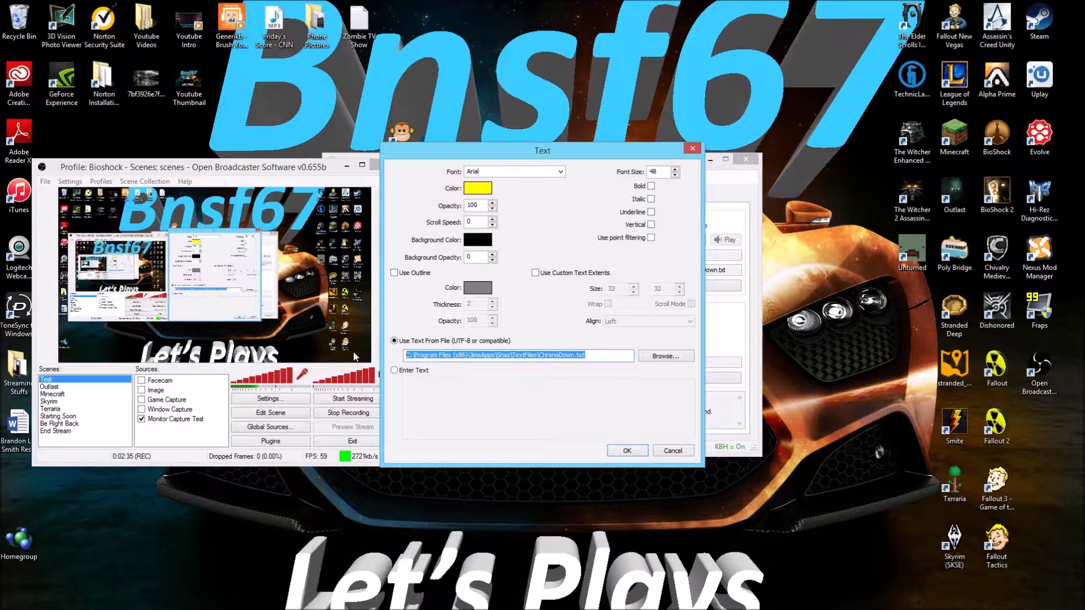
left_click(633, 453)
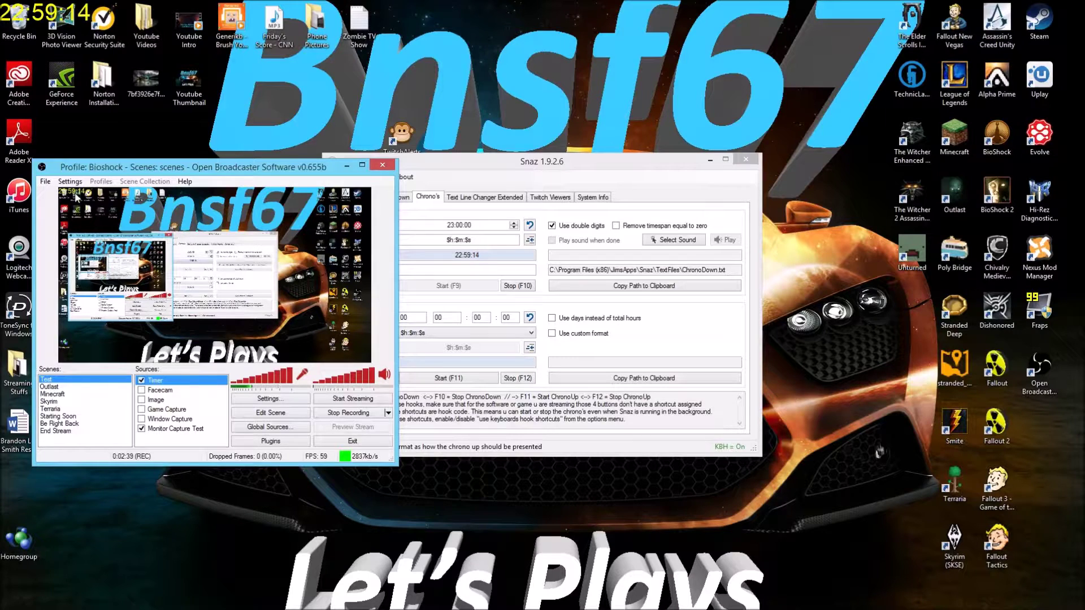
Drag the Timer countdown to the scene's top centre in Edit Scene mode, then refocus Snaz
left_click(278, 416)
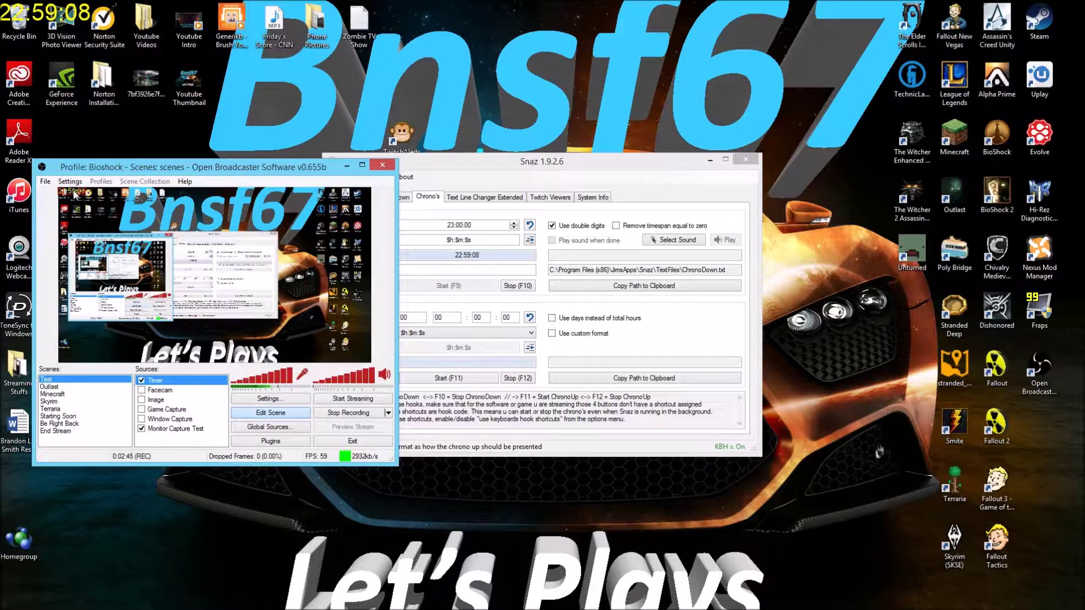
left_click_drag(73, 195, 188, 276)
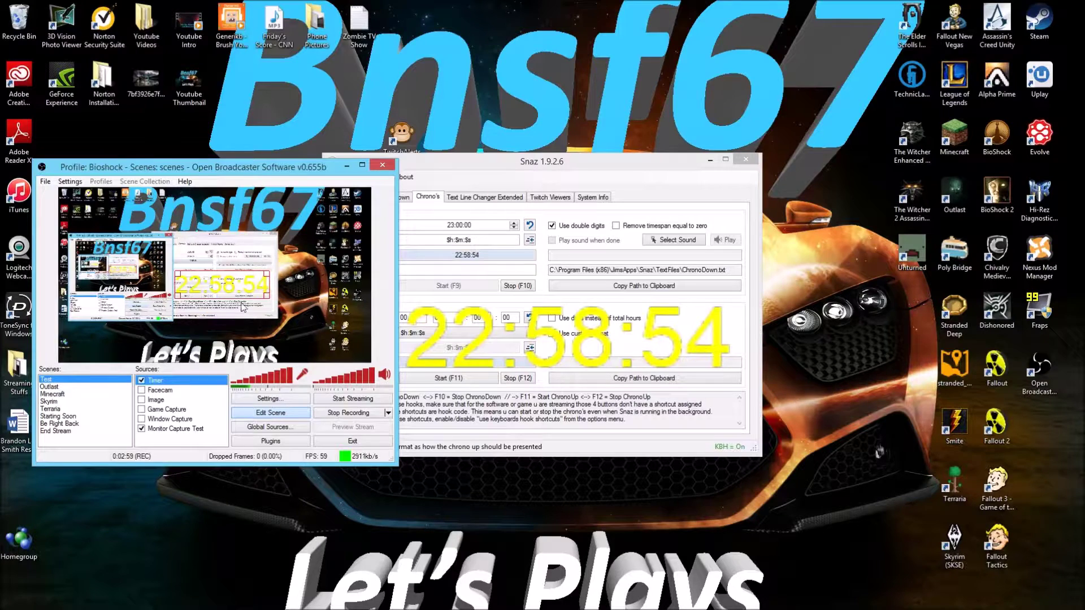
left_click_drag(220, 290, 217, 208)
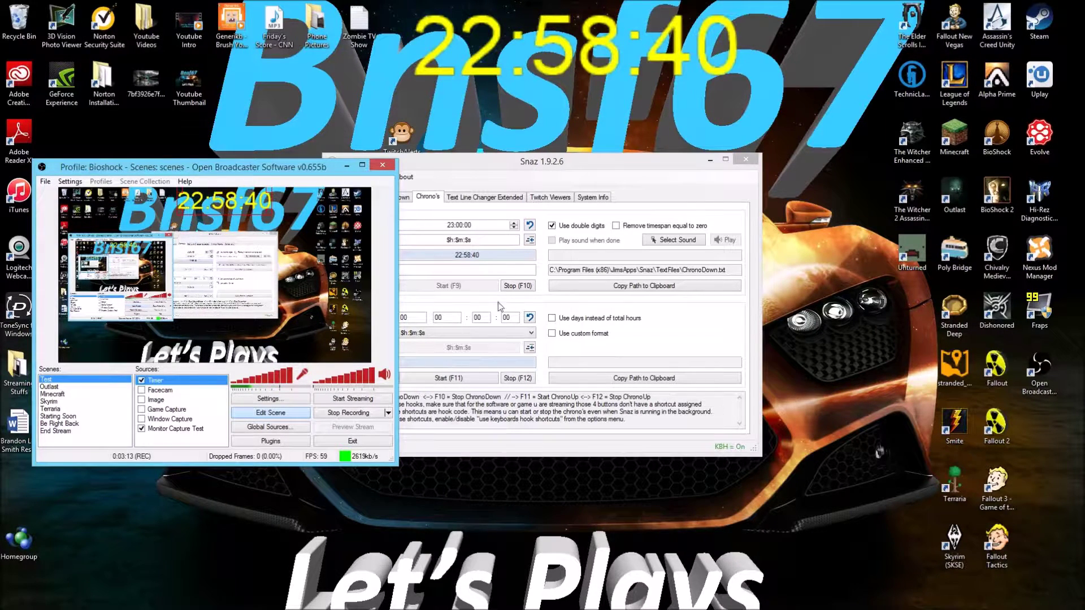
left_click(443, 317)
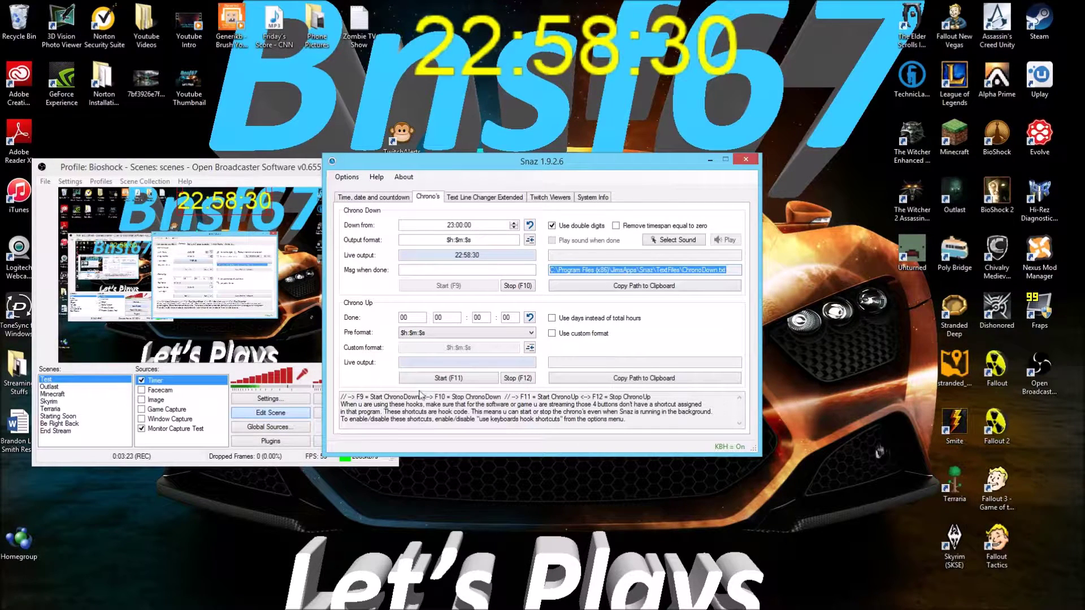
Start the count-up timer, copy the ChronoUp.txt path, and add a text source named Uptime
left_click(463, 380)
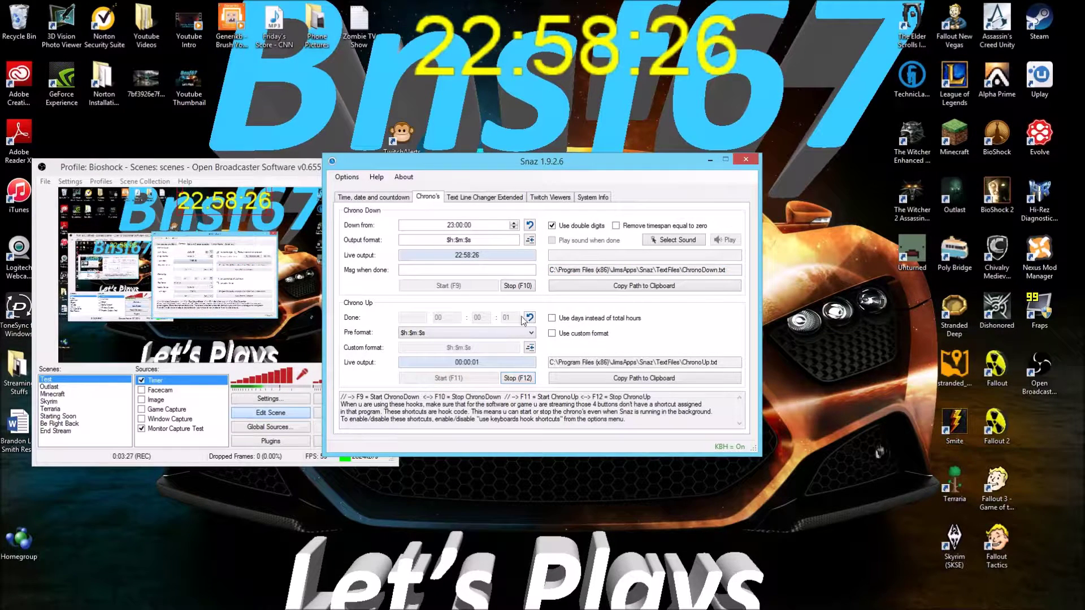
left_click_drag(719, 363, 550, 363)
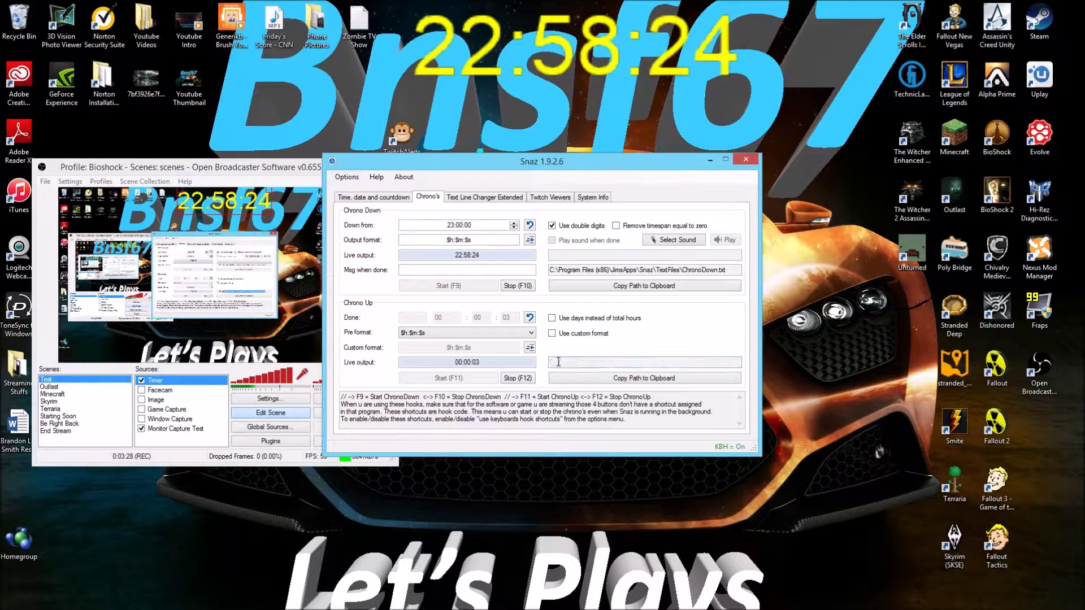
right_click(626, 367)
left_click(642, 399)
right_click(199, 437)
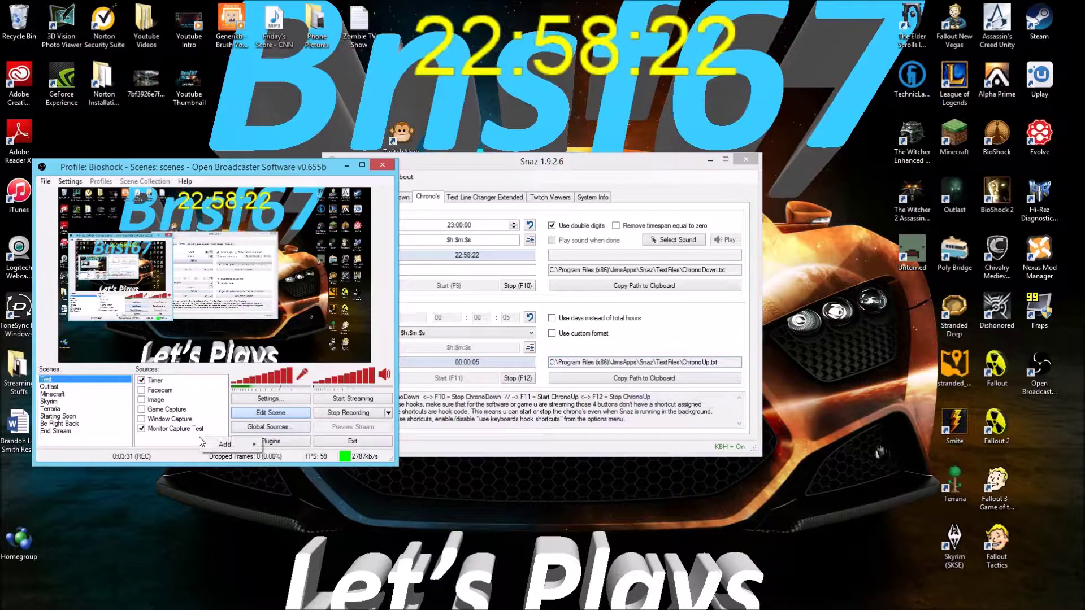
mouse_move(237, 445)
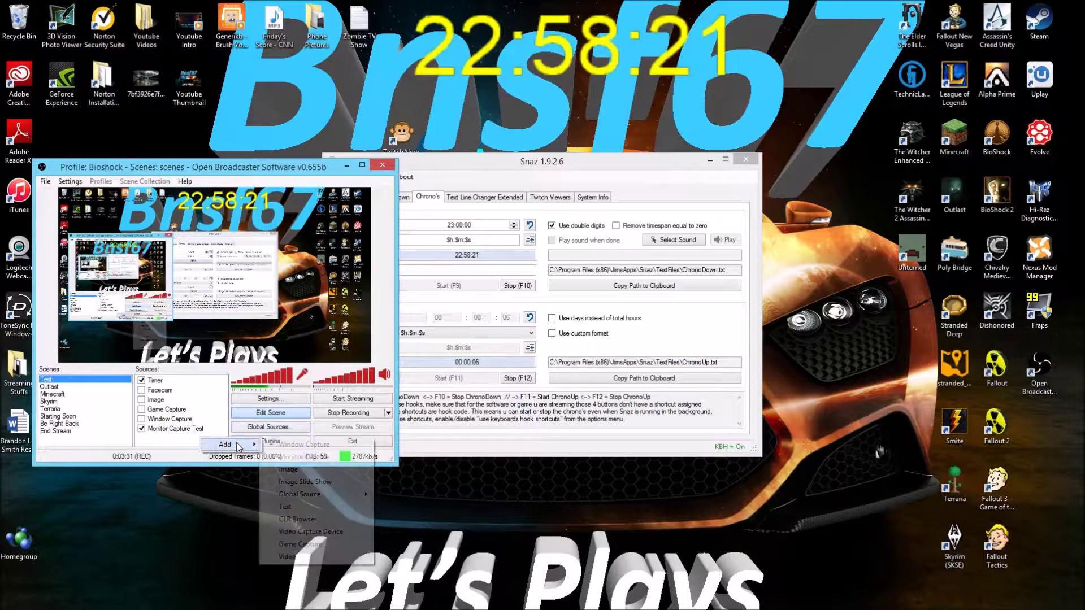
left_click(300, 508)
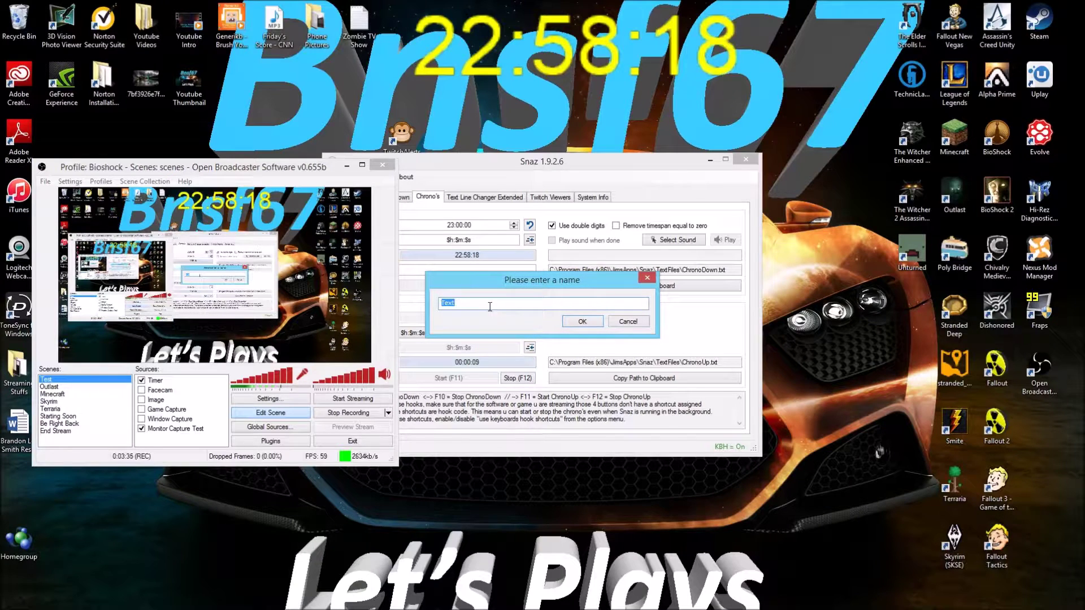
key("BackSpace")
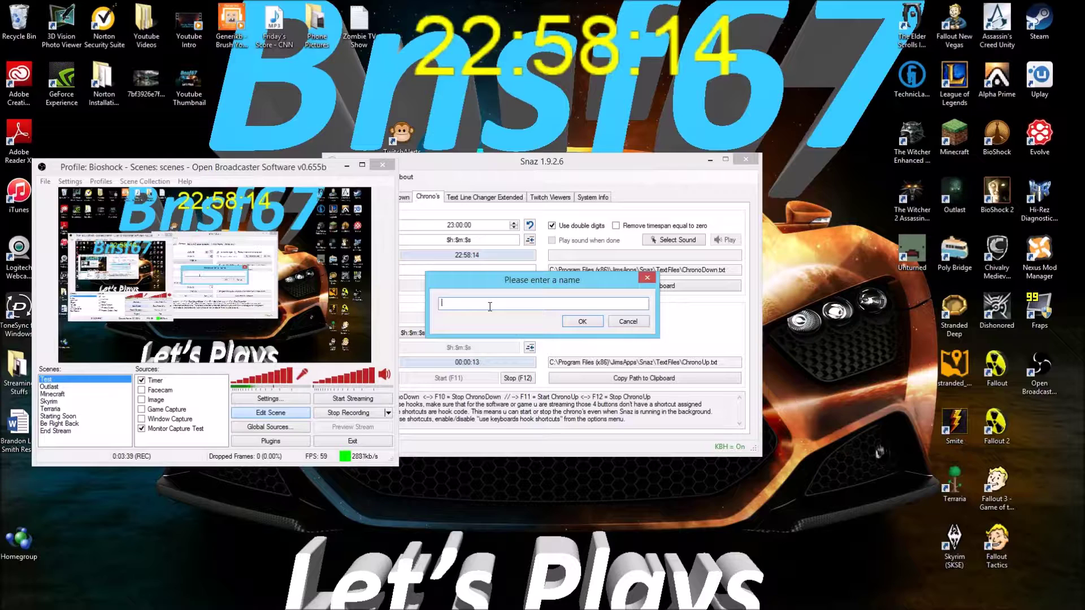
type("time")
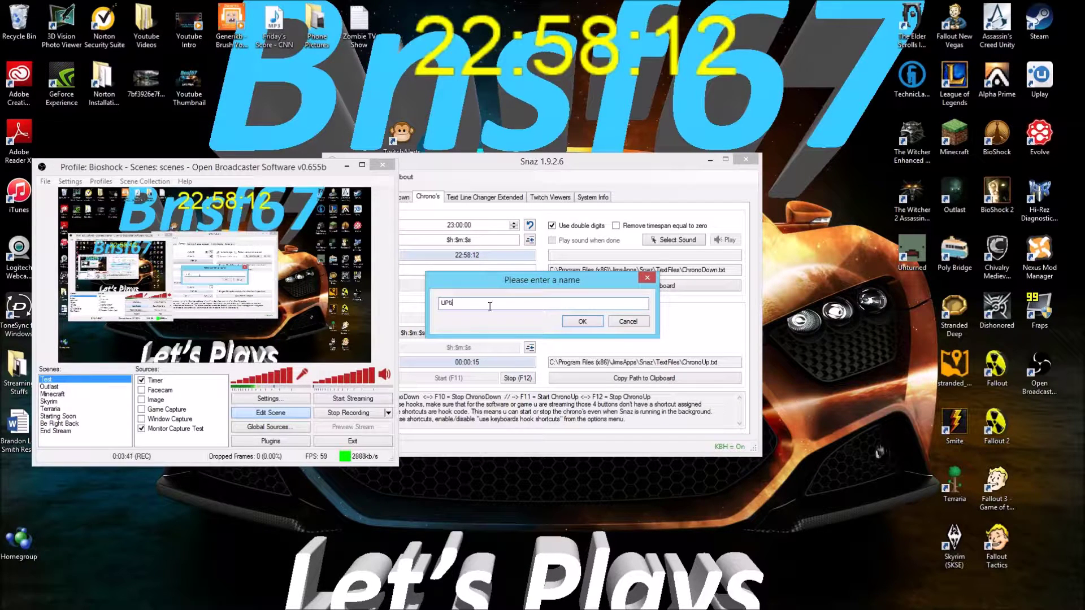
key("BackSpace")
key("BackSpace")
key("Return")
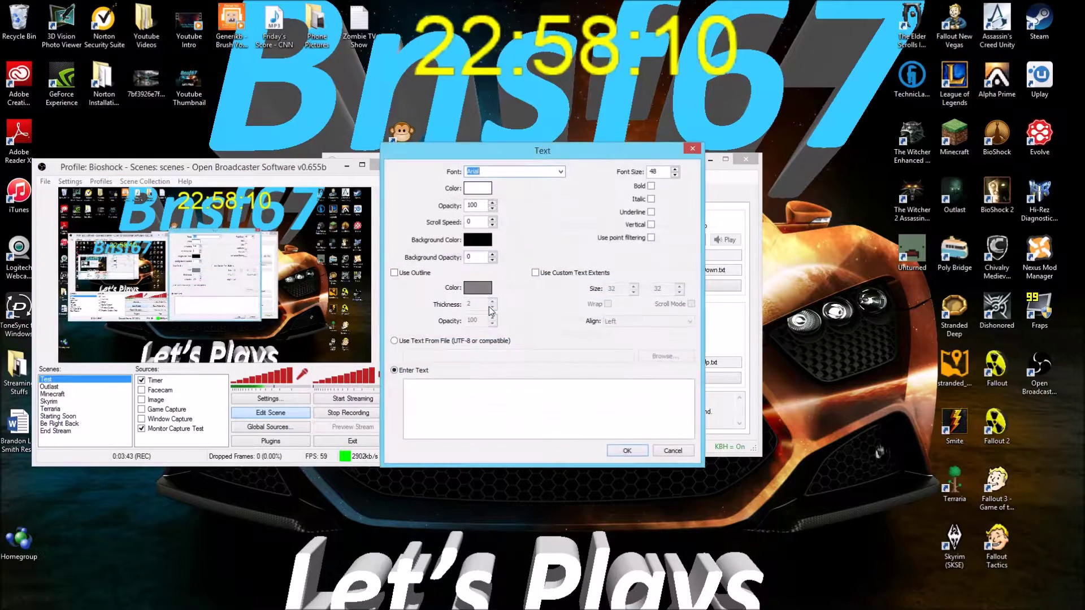
Color the Uptime text cyan, read it from ChronoUp.txt, and enlarge it at top-left
left_click(473, 190)
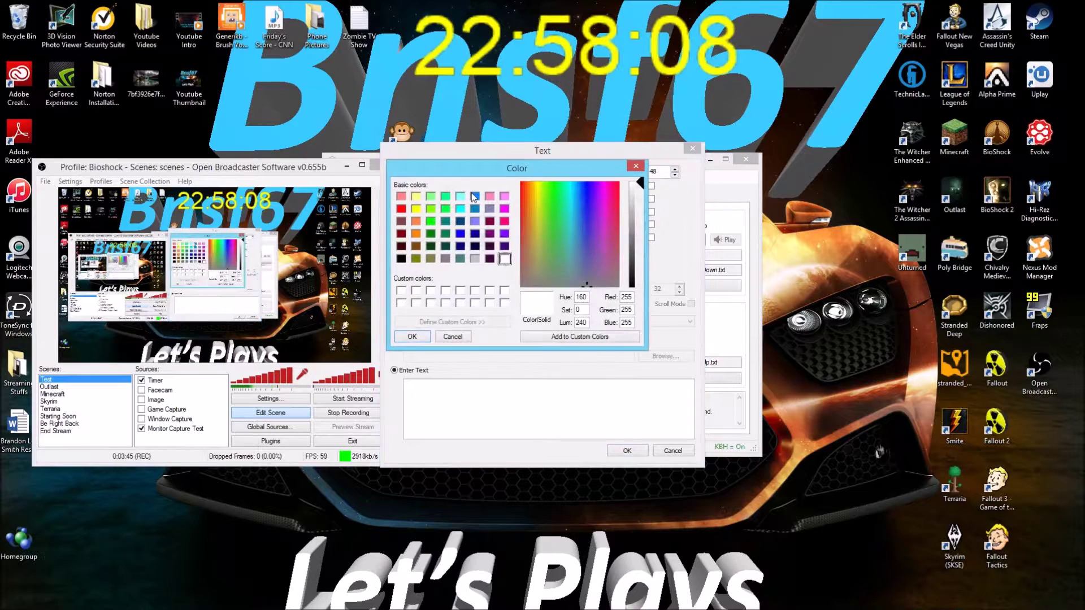
left_click(420, 208)
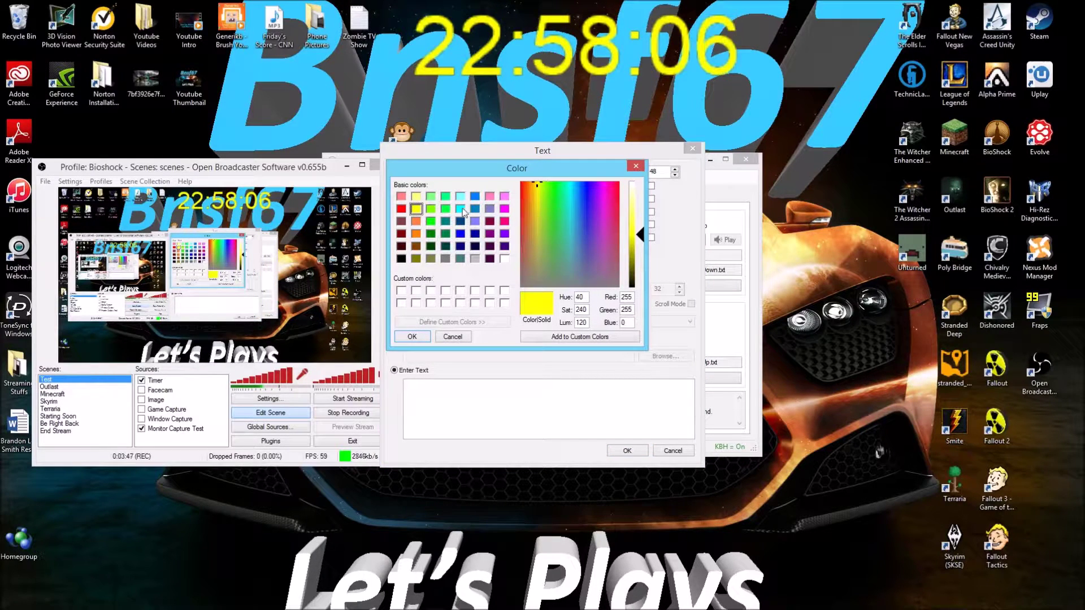
left_click(461, 209)
left_click(420, 338)
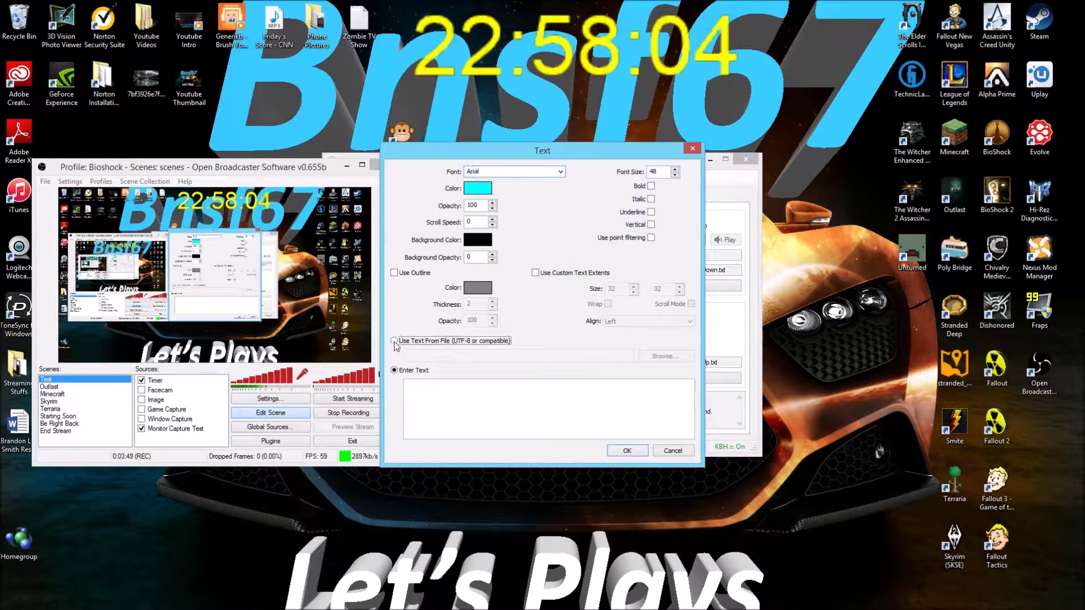
left_click(420, 341)
right_click(428, 355)
left_click(455, 401)
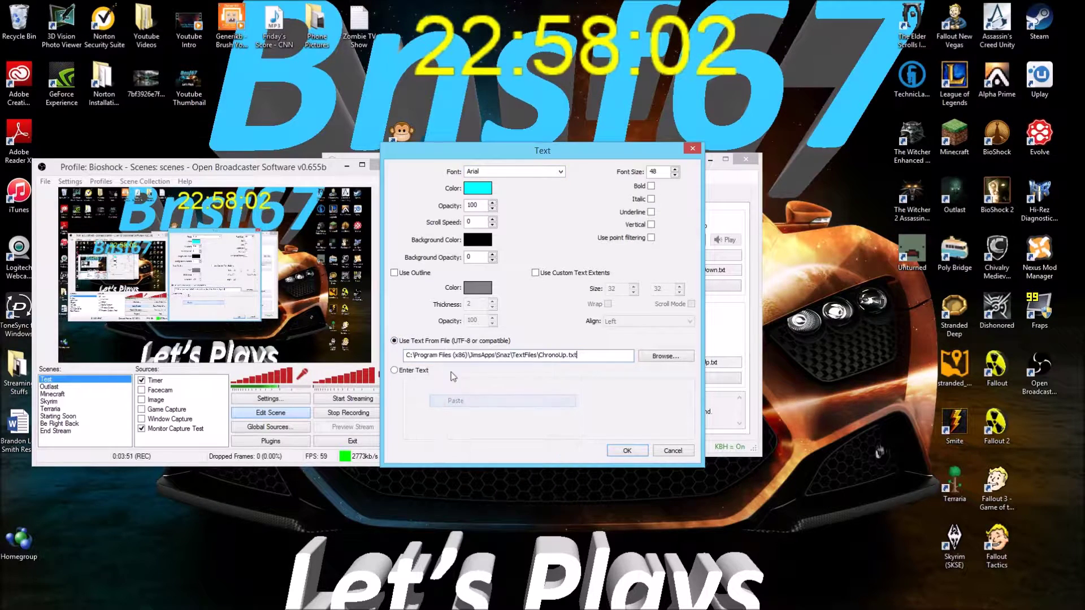
key("Return")
left_click_drag(85, 195, 158, 207)
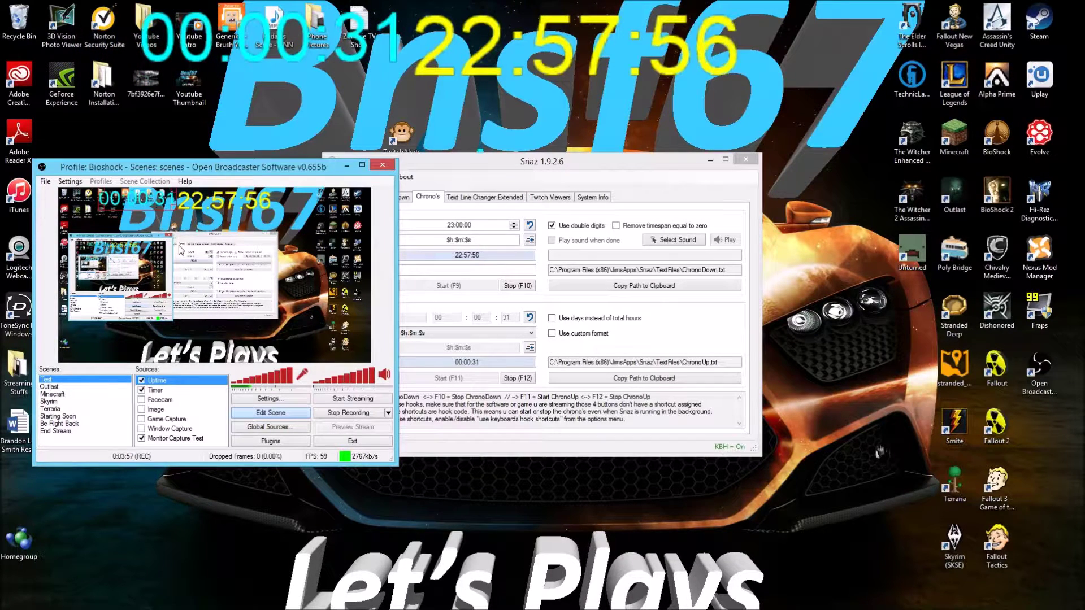
Show Snaz's Twitch Viewers settings and select the TwitchViewerCount.txt output path
left_click(373, 239)
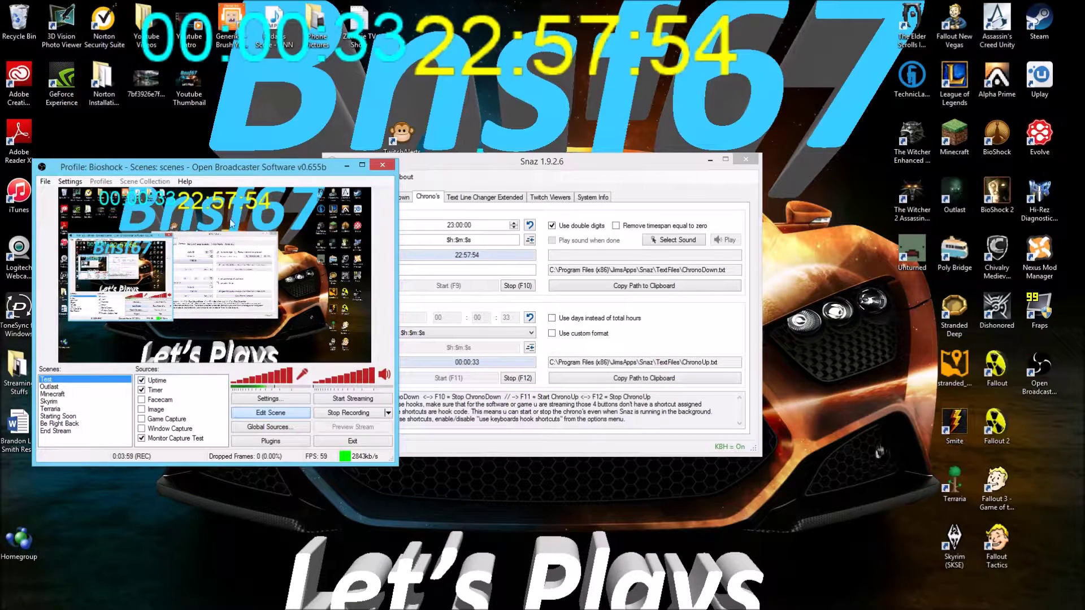
left_click(551, 198)
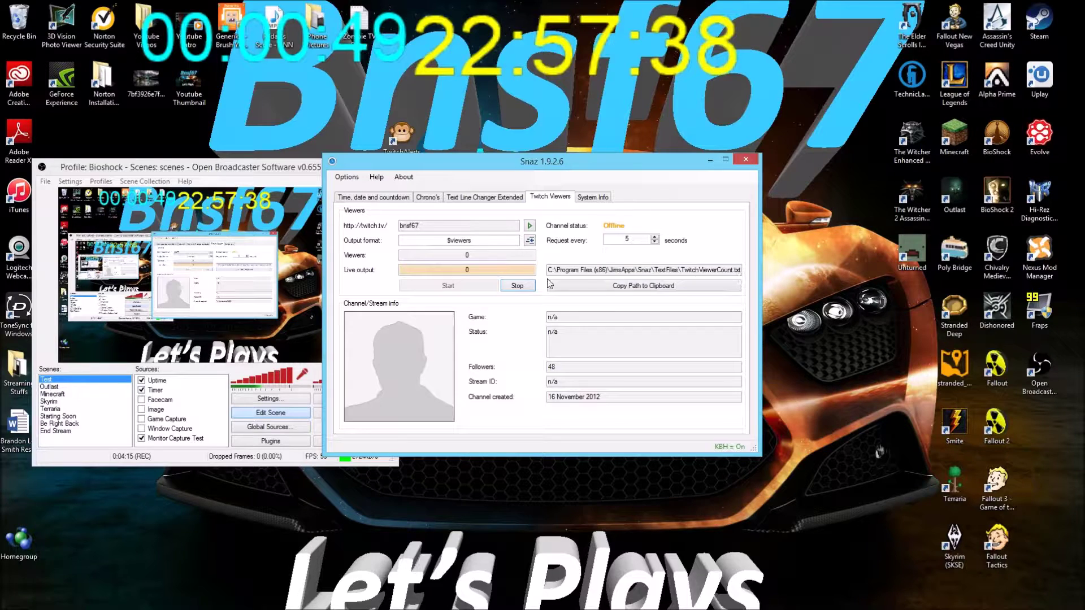
left_click_drag(548, 272, 706, 281)
Copy the viewer count file path and add a new text source named Viewers
right_click(701, 271)
left_click(734, 309)
right_click(207, 384)
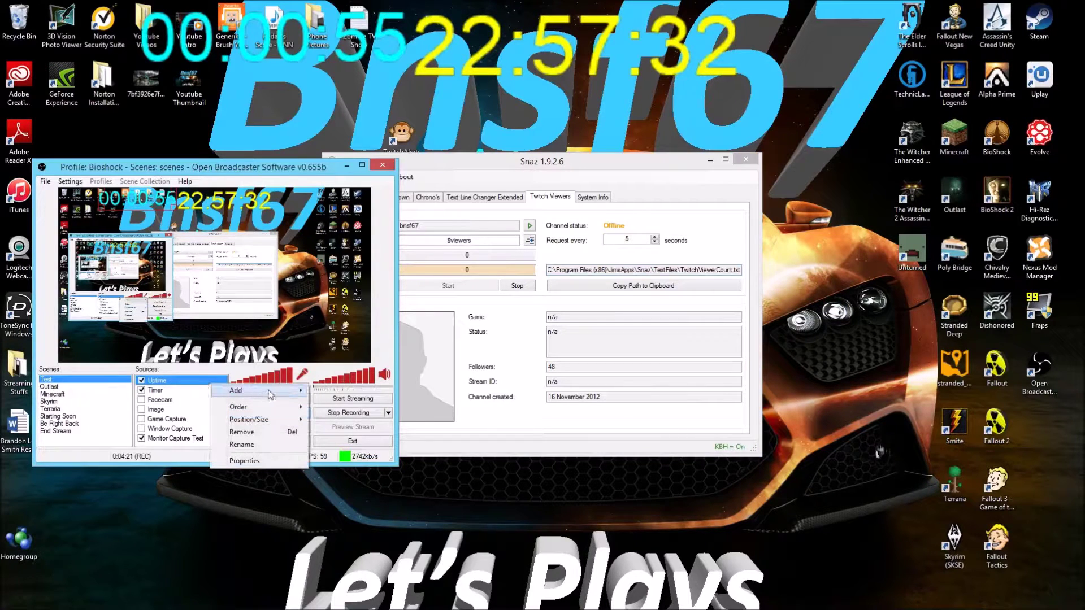
mouse_move(273, 393)
left_click(368, 453)
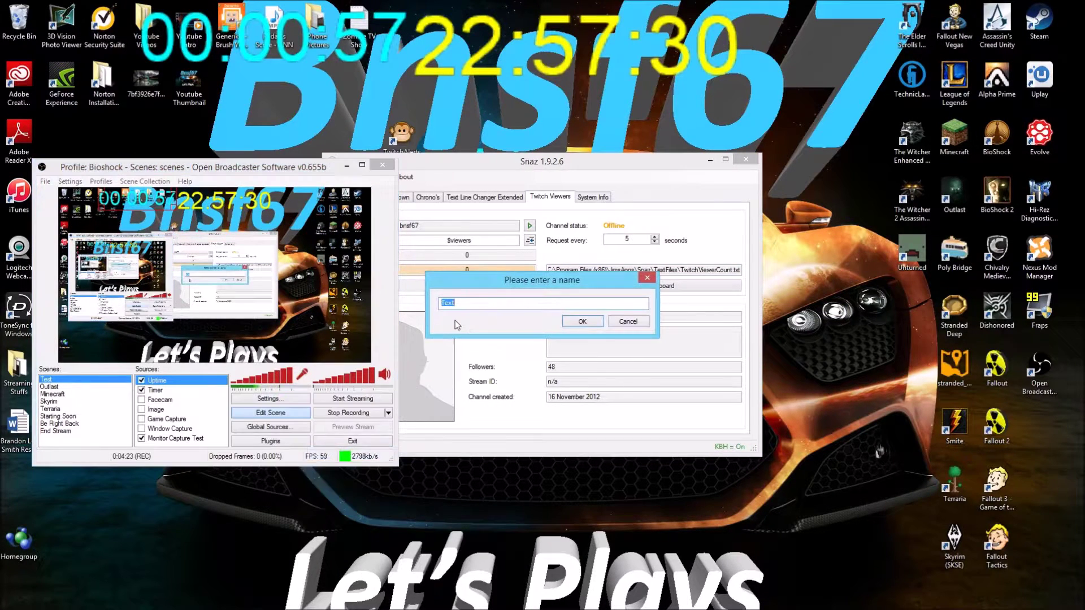
type("Viwer")
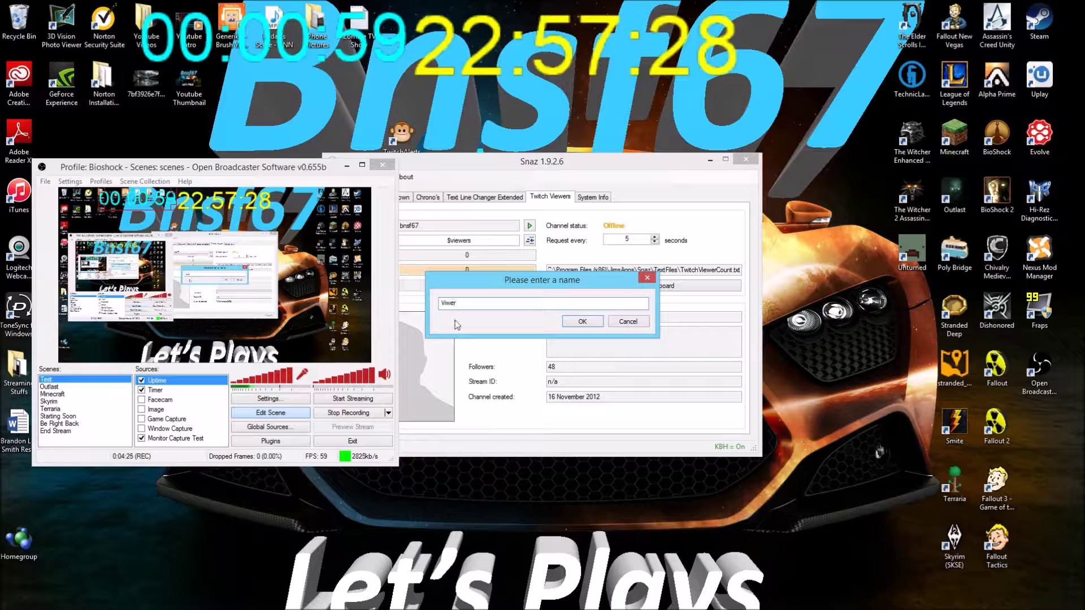
key("BackSpace")
key("BackSpace")
key("BackSpace")
type("ewers")
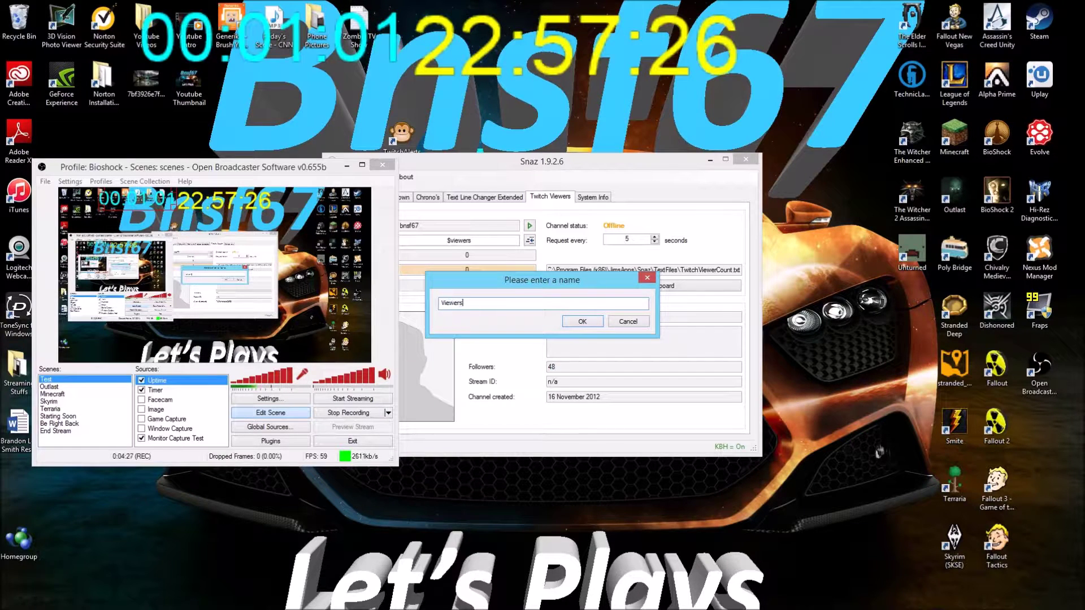
key("Return")
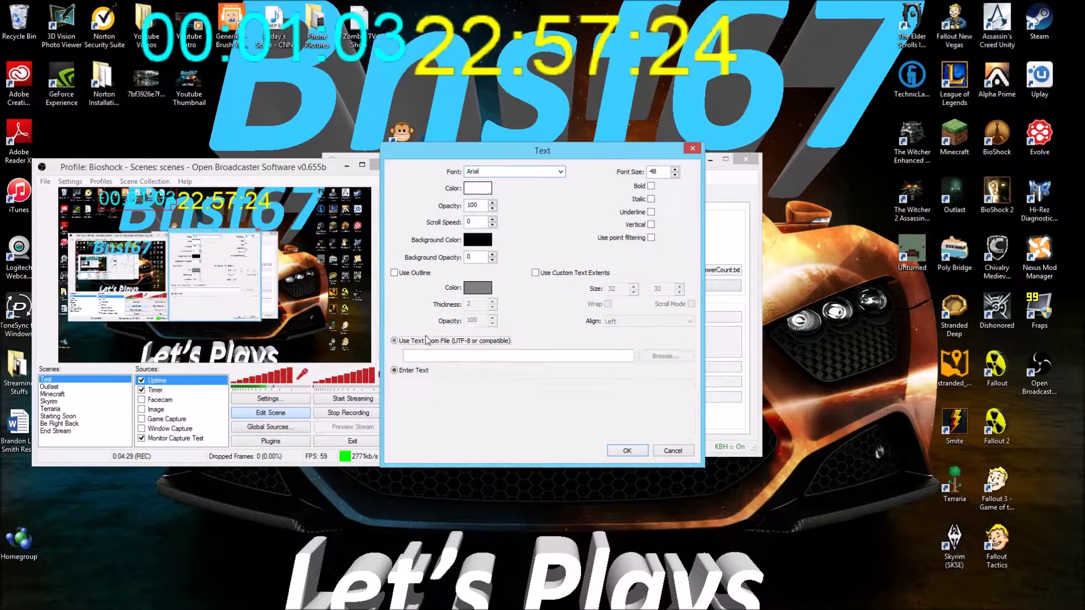
Have Viewers read from the pasted viewer count file and place it upper right
left_click(447, 340)
right_click(406, 355)
left_click(497, 406)
left_click(627, 451)
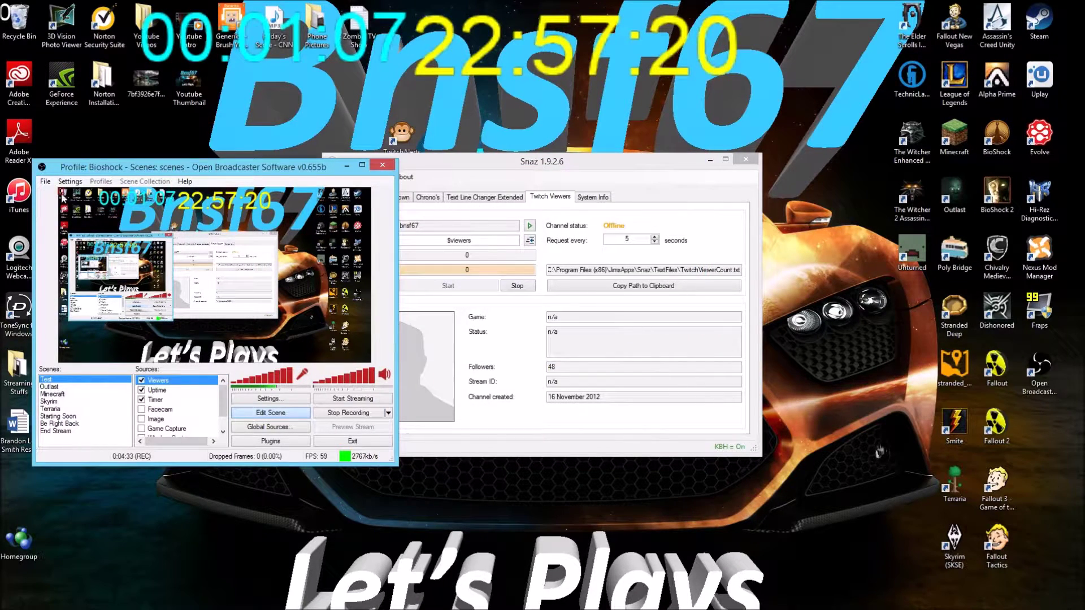
left_click_drag(63, 198, 320, 228)
left_click(272, 311)
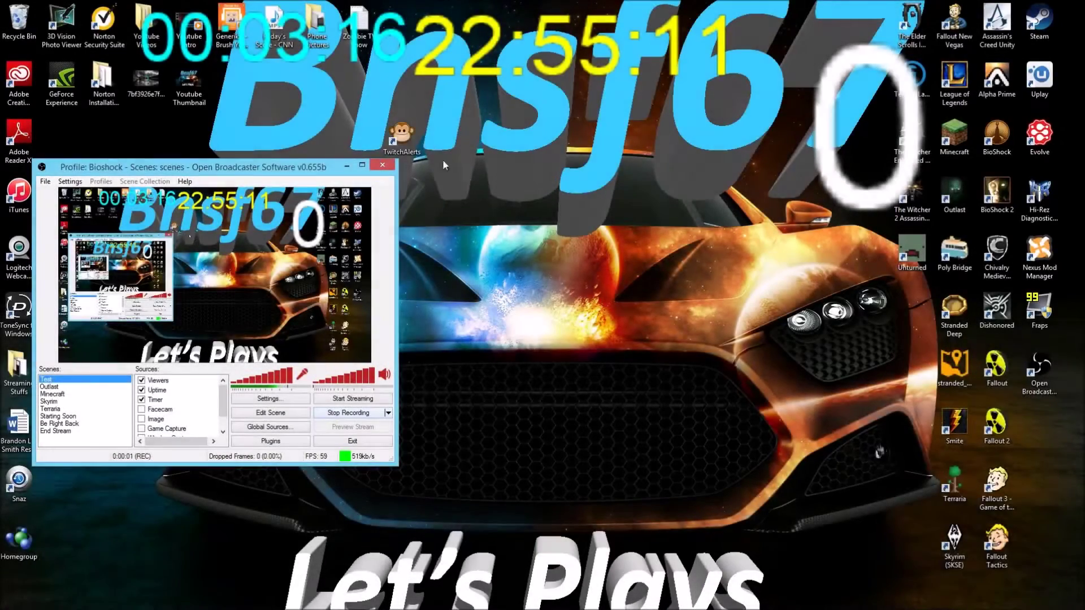
Move the TwitchAlerts shortcut toward the desktop centre and minimize OBS with Win+D
left_click_drag(402, 136, 531, 249)
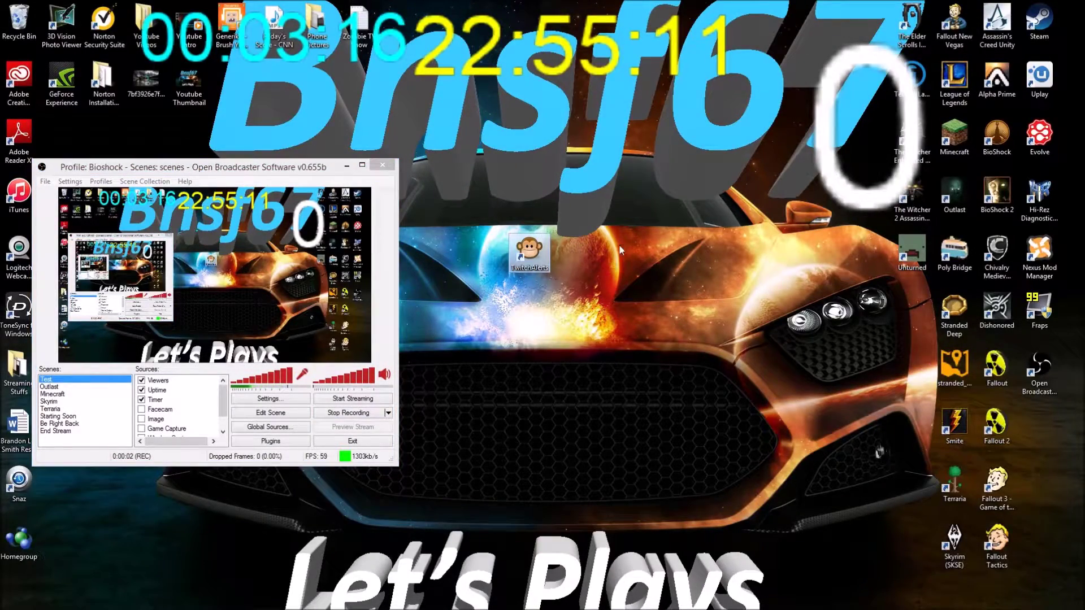
left_click(620, 250)
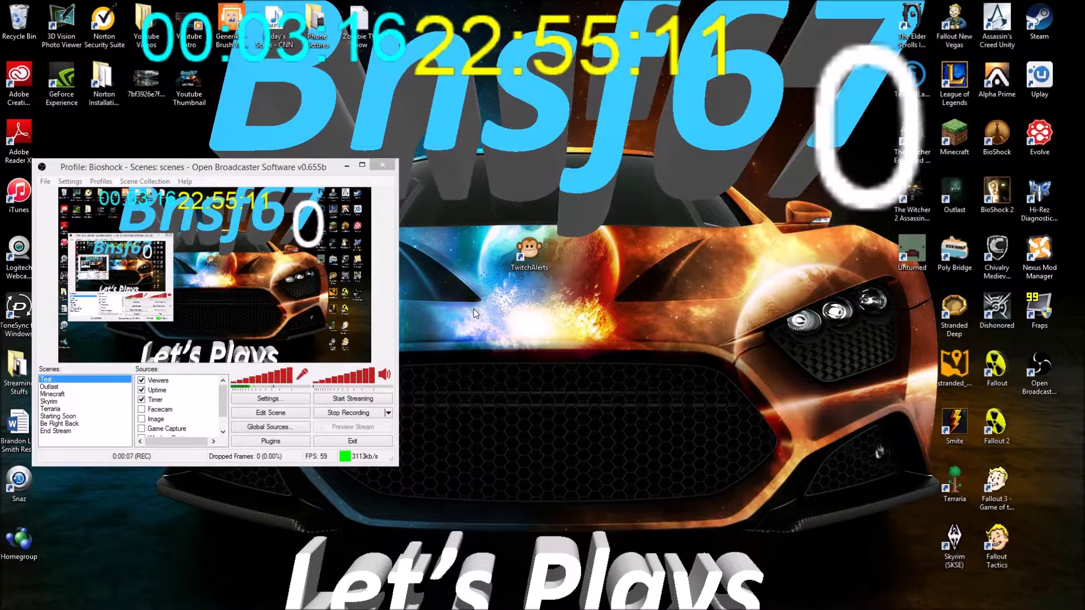
key("super+d")
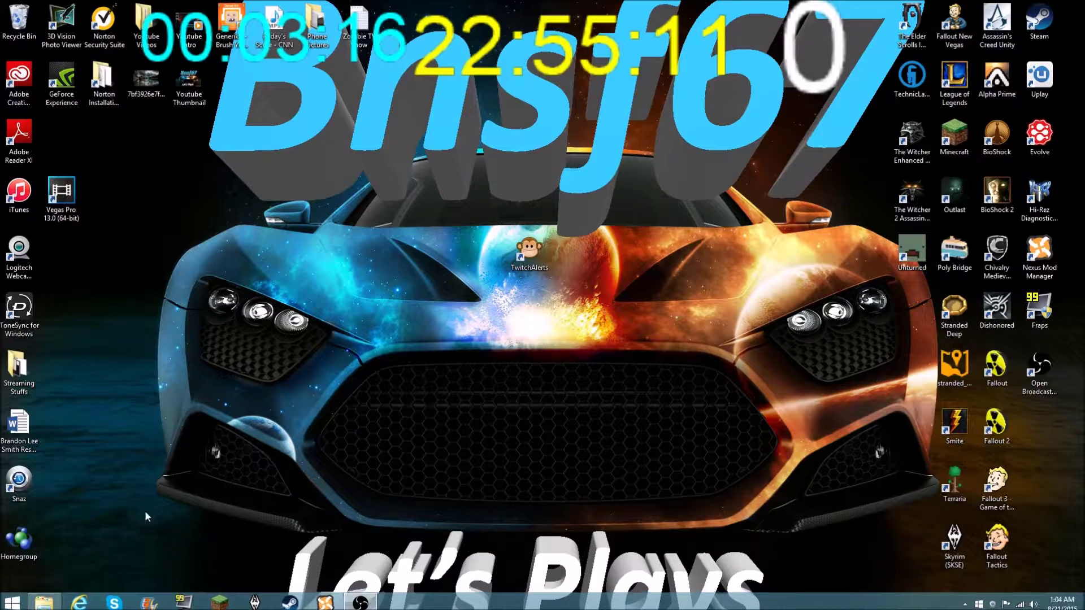
Search Google for 'Twitch Alerts' in Internet Explorer
left_click(79, 602)
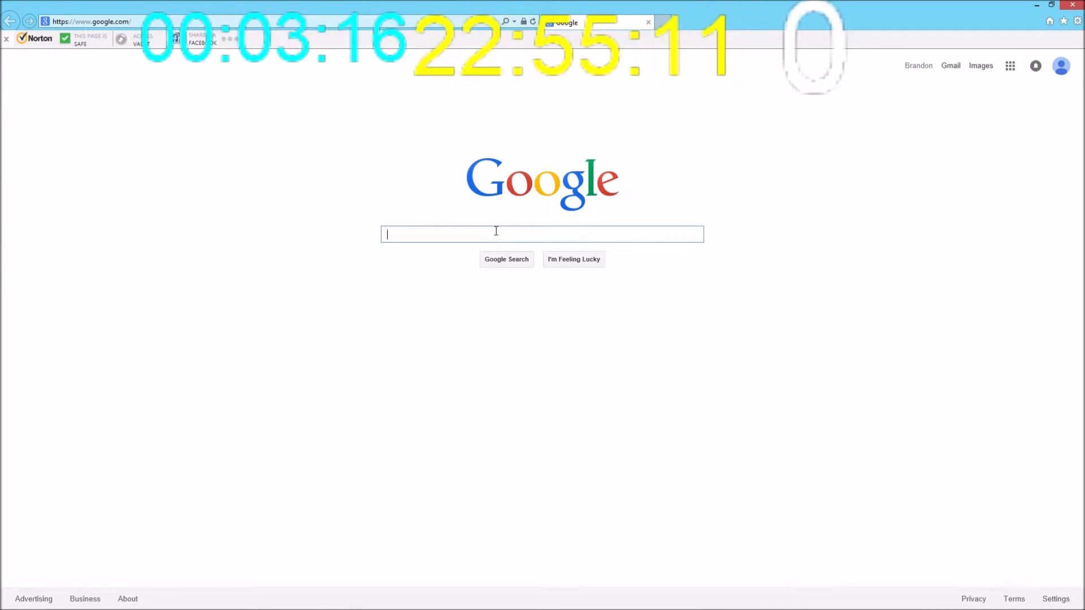
type("Twit")
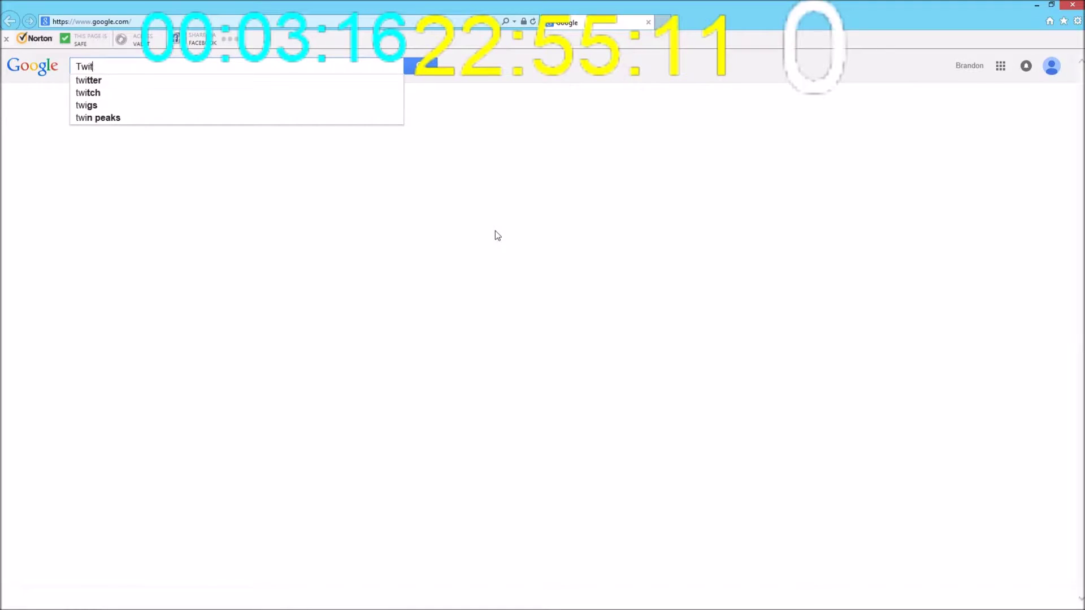
type("ch Alerts")
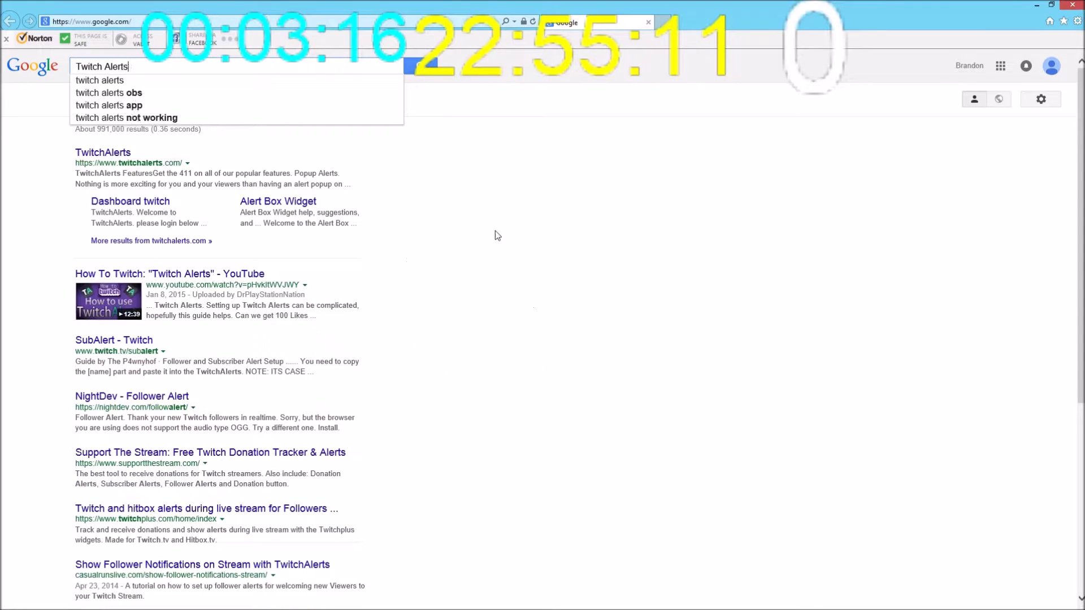
key("Return")
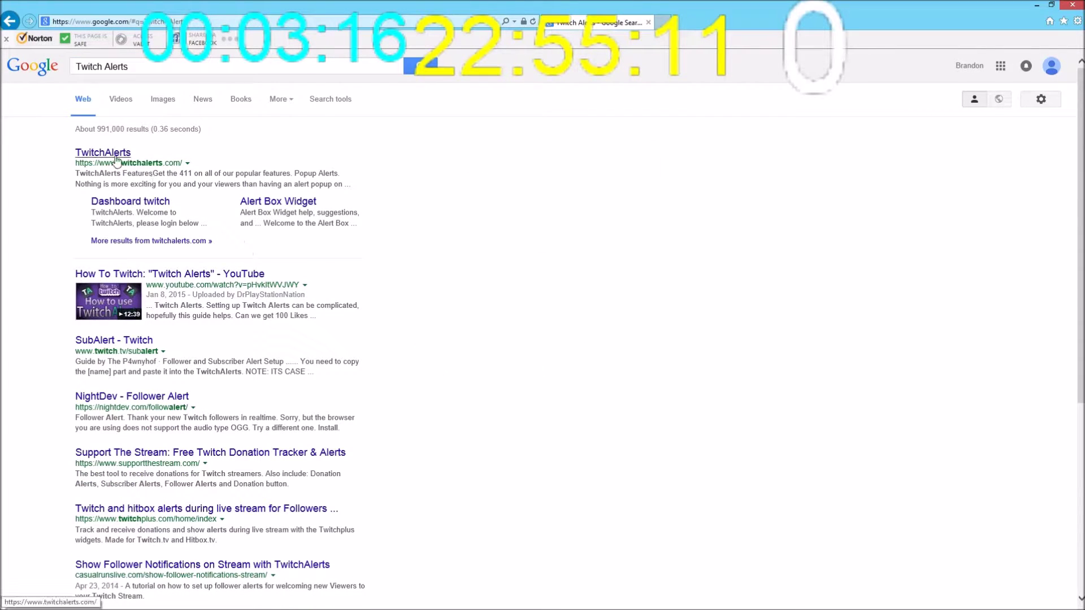
Sign in to TwitchAlerts with the Twitch account and reach the Stream Labels download page
left_click(115, 160)
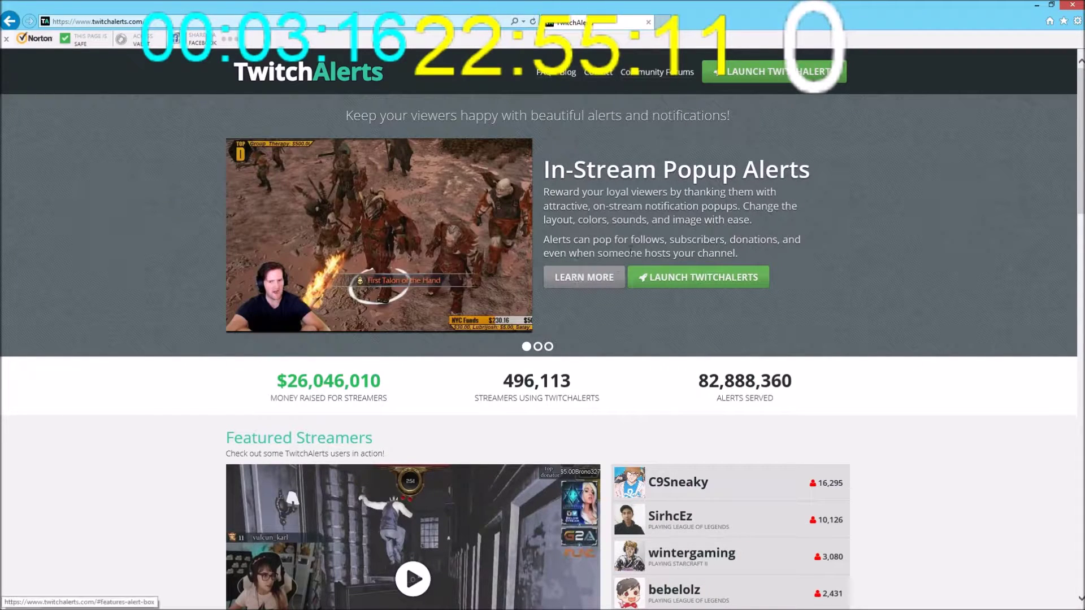
left_click(774, 75)
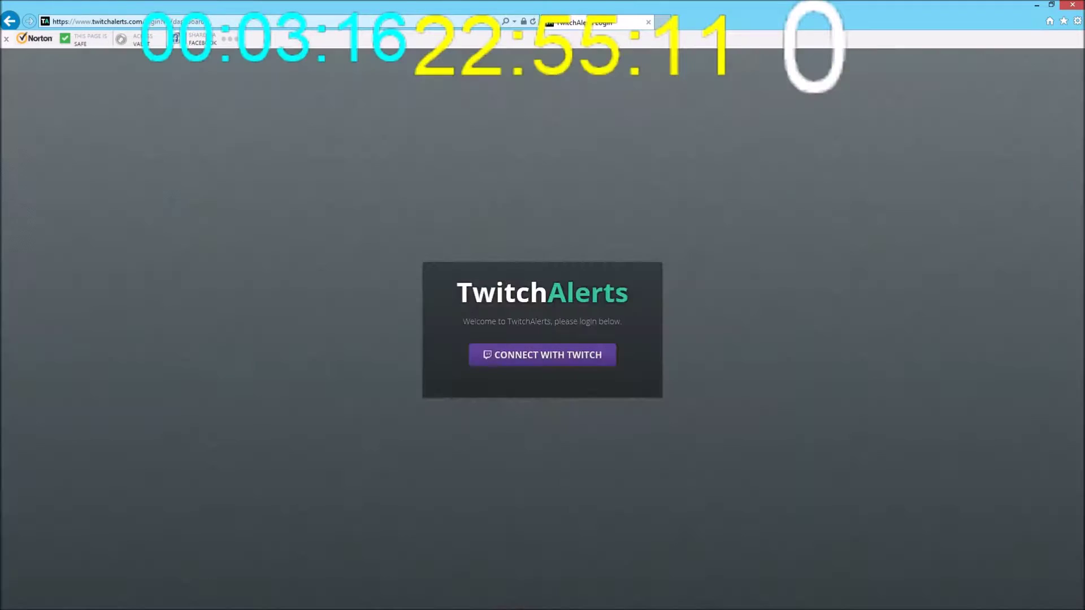
left_click(550, 358)
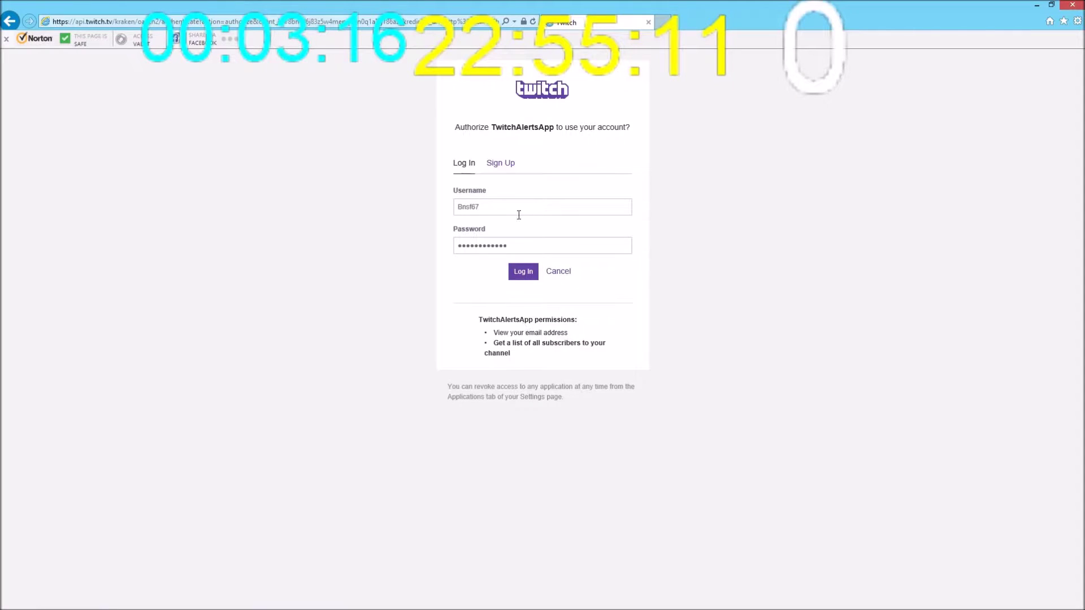
left_click(527, 274)
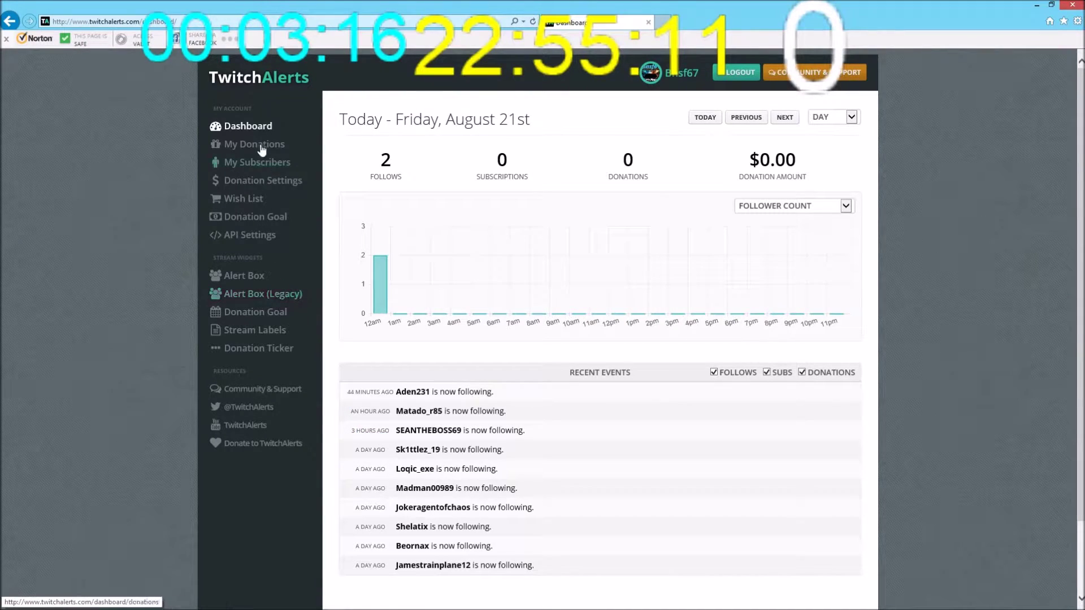
left_click(246, 334)
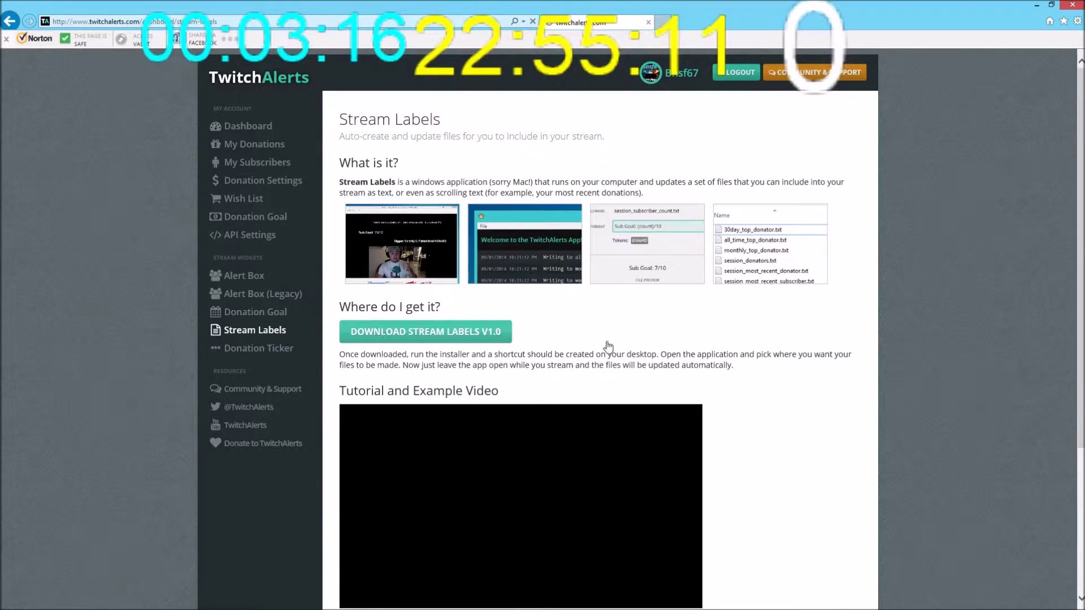
triple_click(560, 332)
left_click(561, 330)
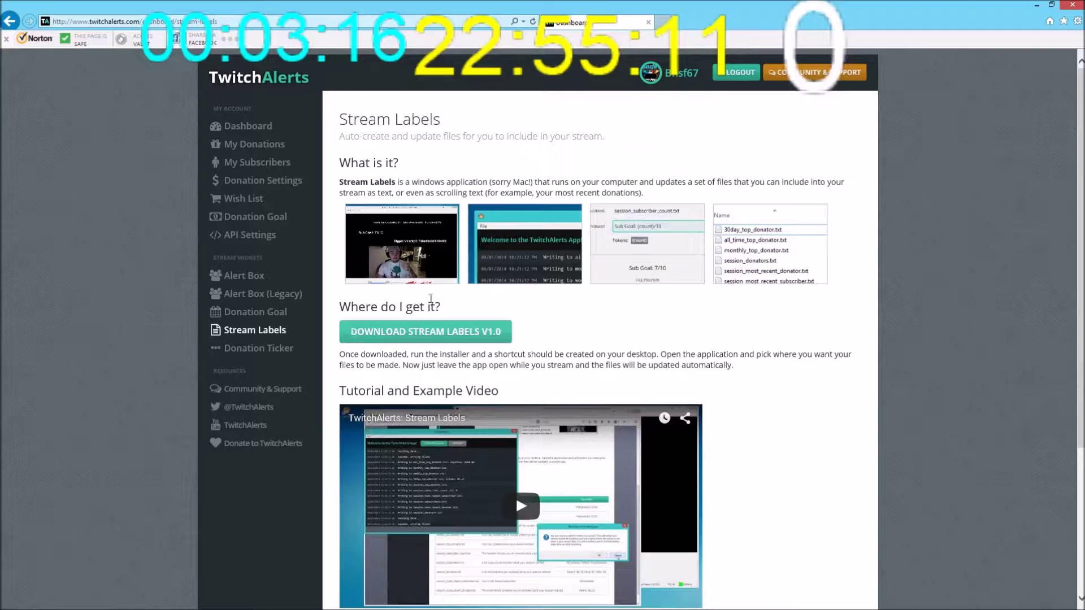
Close the browser, launch the Stream Labels desktop app and move its window up and right
left_click(1073, 5)
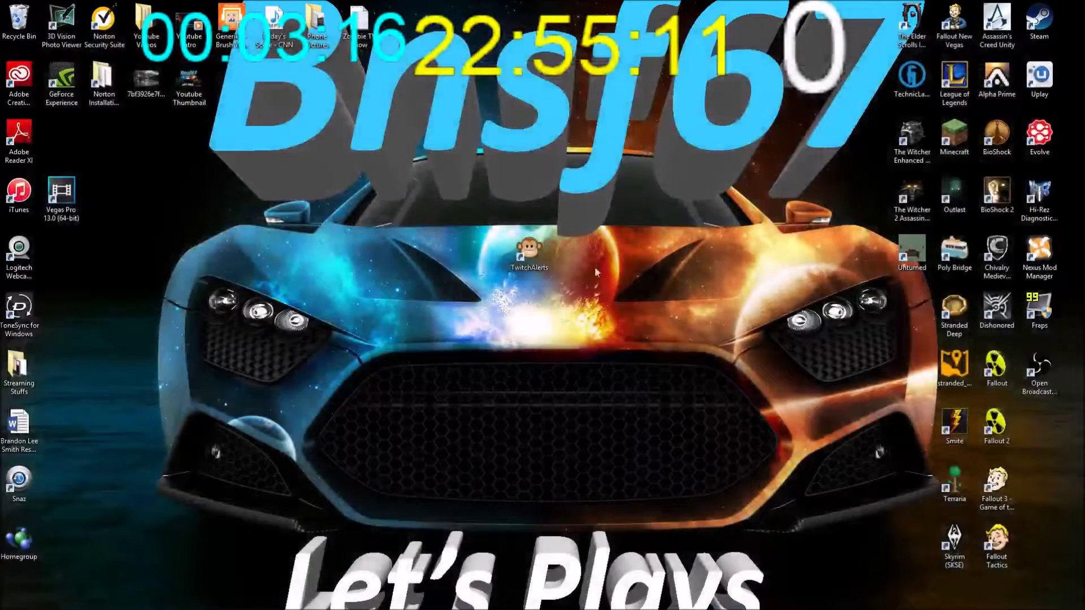
double_click(526, 260)
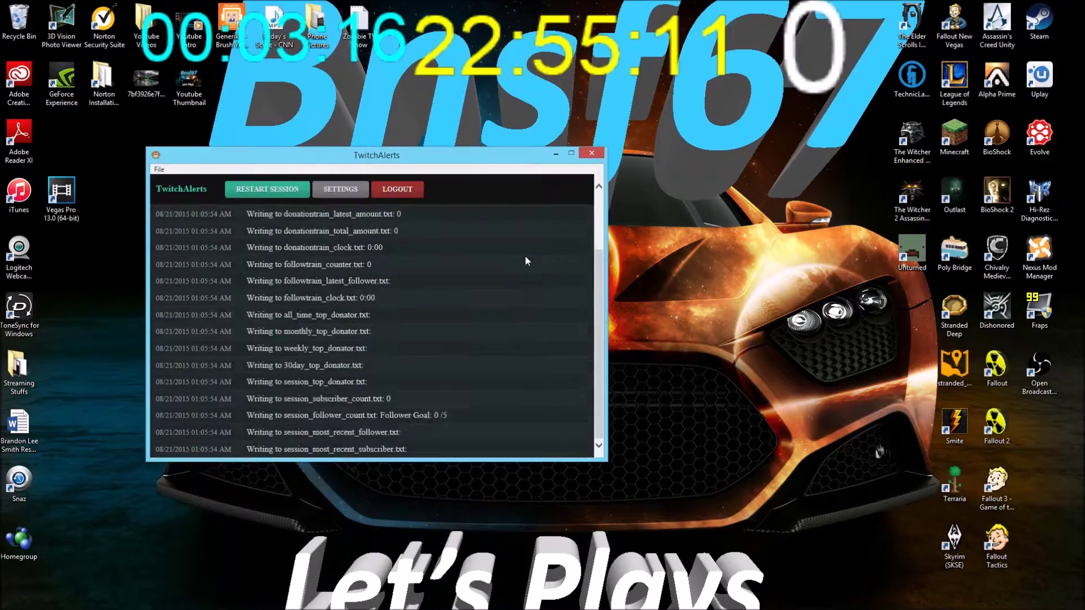
left_click_drag(436, 164, 525, 103)
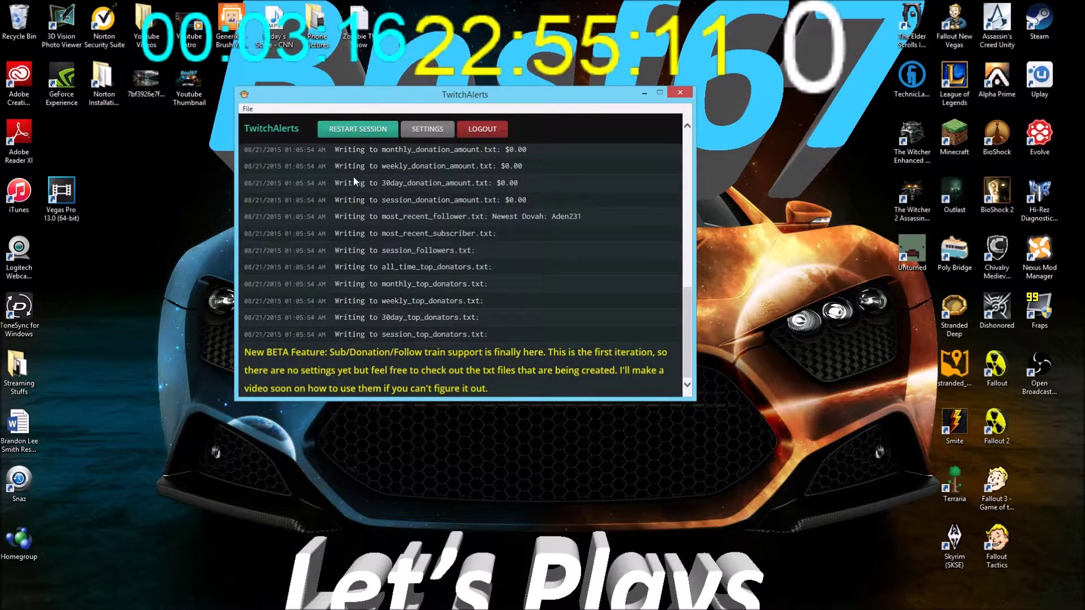
double_click(26, 375)
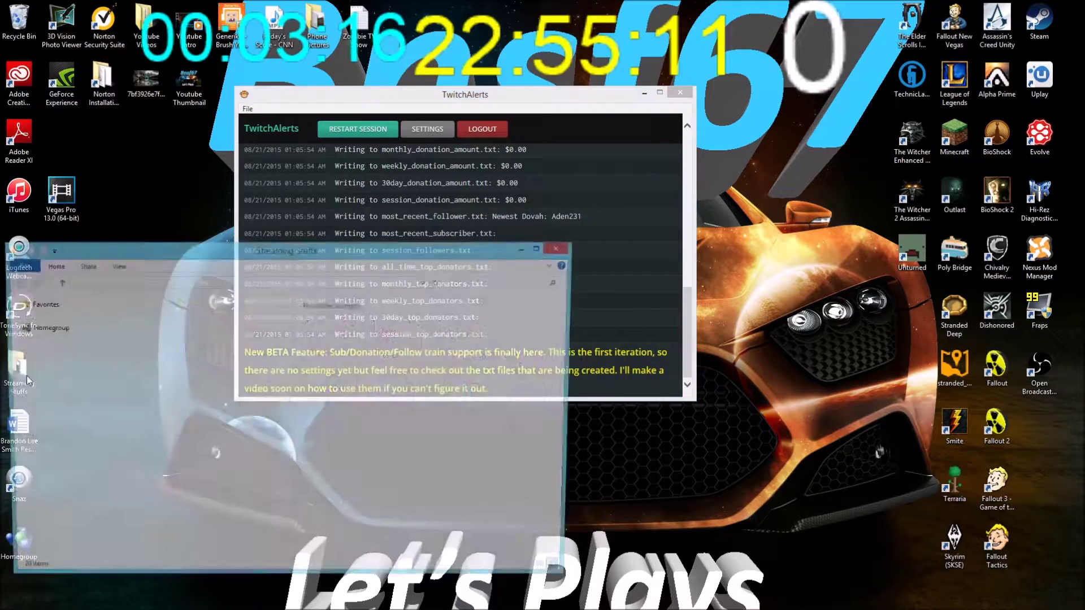
double_click(195, 356)
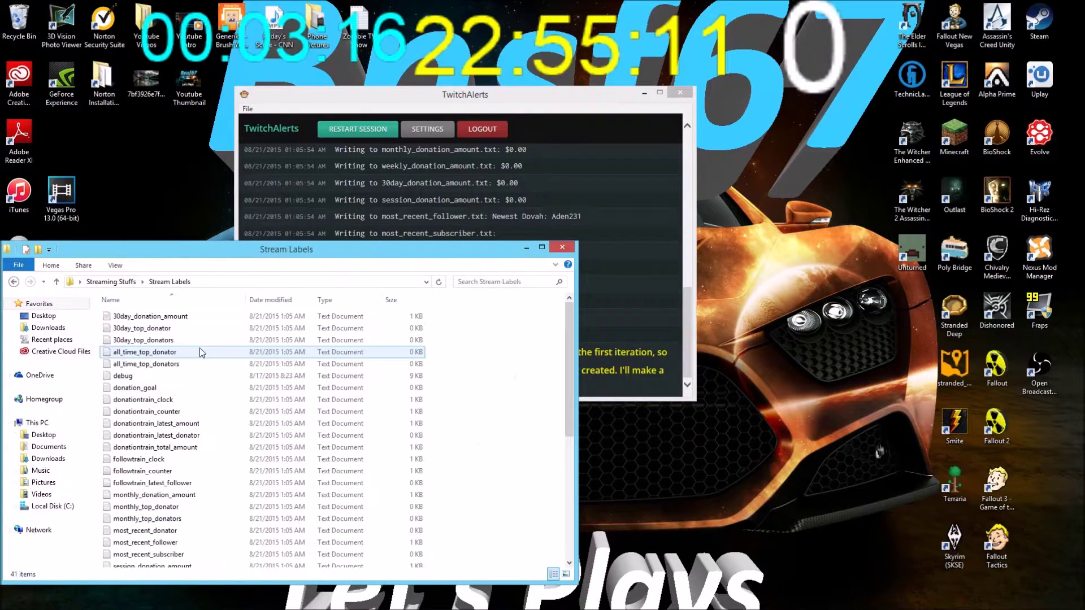
scroll(199, 347, "down", 6)
scroll(220, 452, "up", 7)
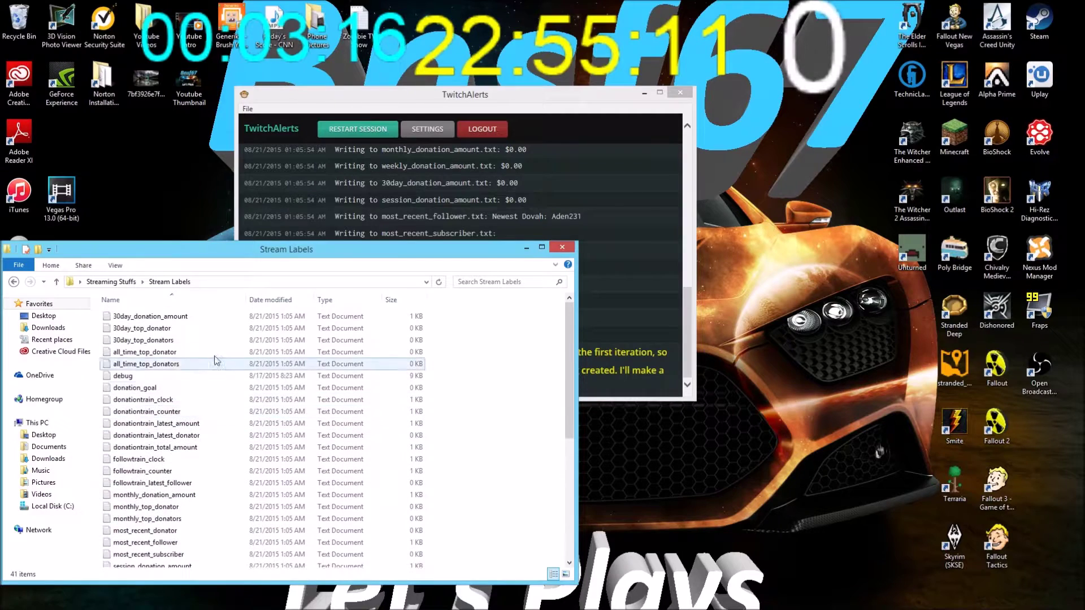
left_click(524, 248)
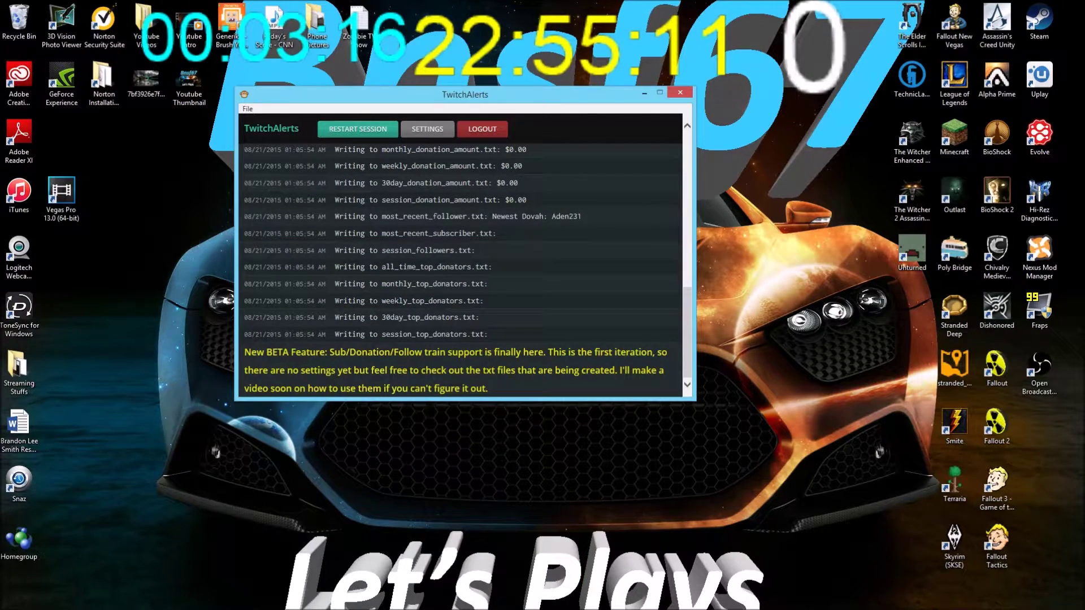
left_click(68, 390)
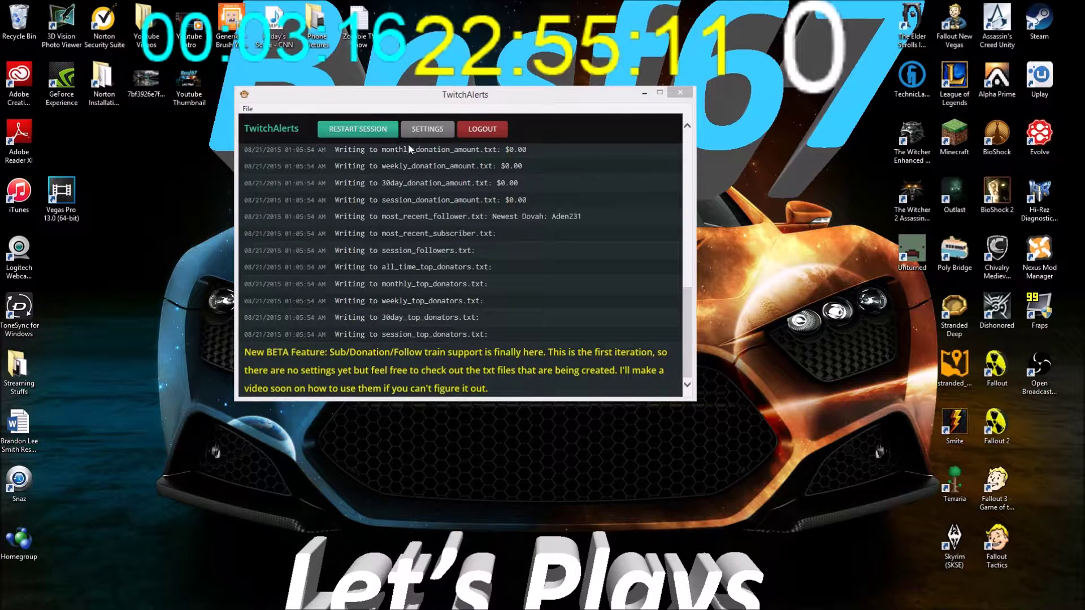
Select Total Follower Count in Stream Labels file settings and highlight its 'Follower goal: {count}' format
left_click(425, 133)
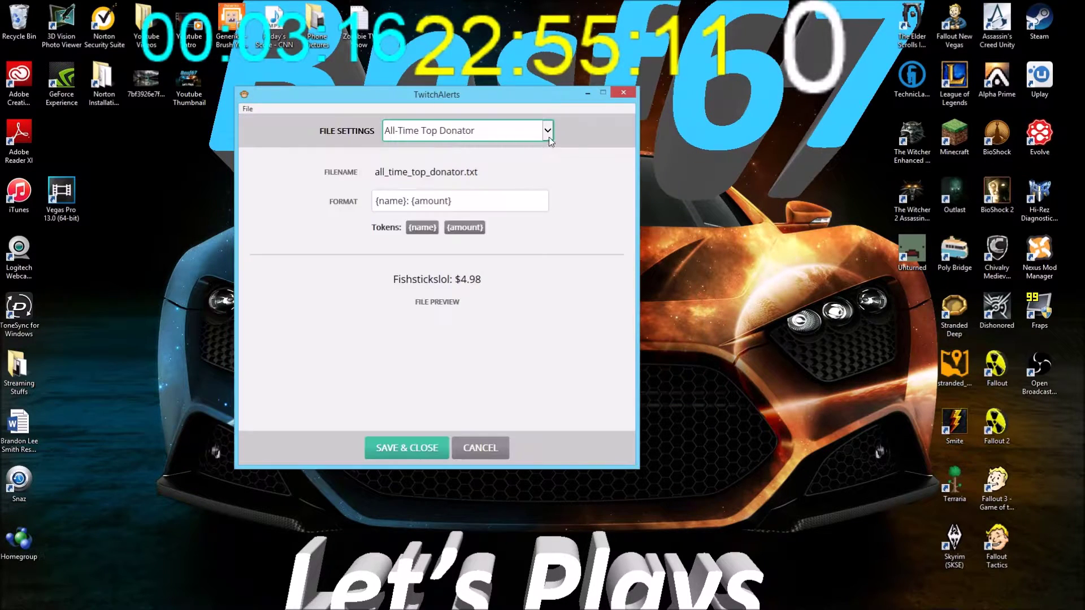
left_click(548, 136)
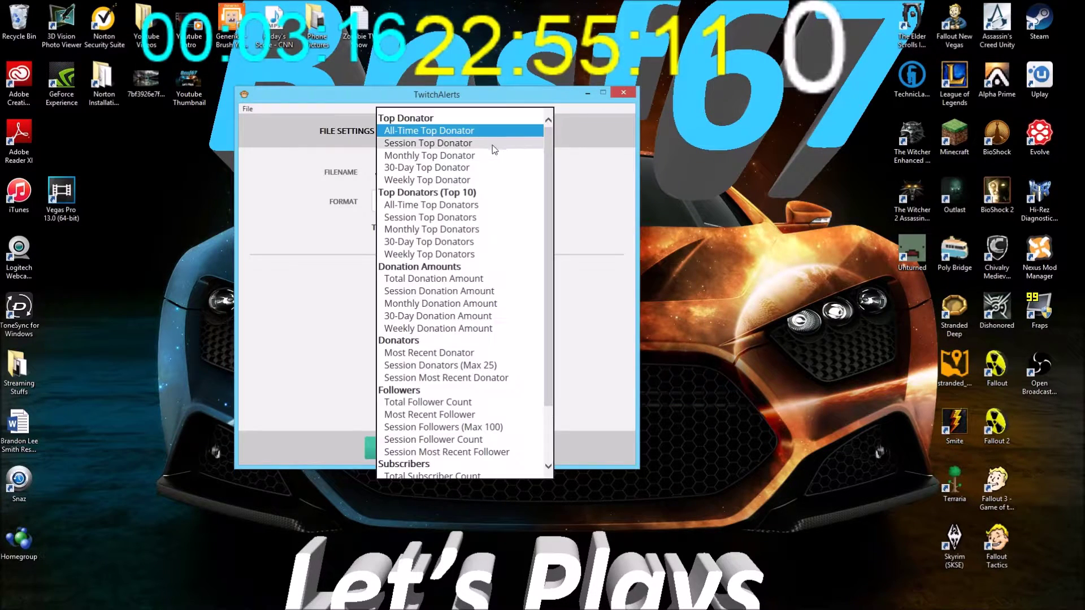
left_click(469, 403)
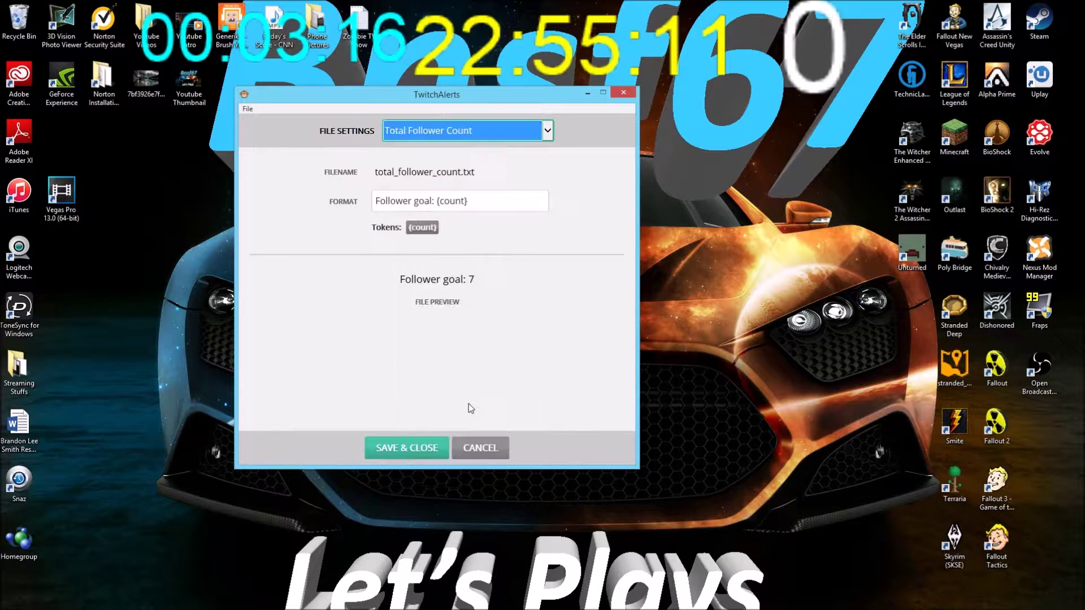
mouse_move(381, 174)
left_mouse_down()
mouse_move(469, 175)
mouse_move(379, 173)
left_mouse_up()
left_click(499, 171)
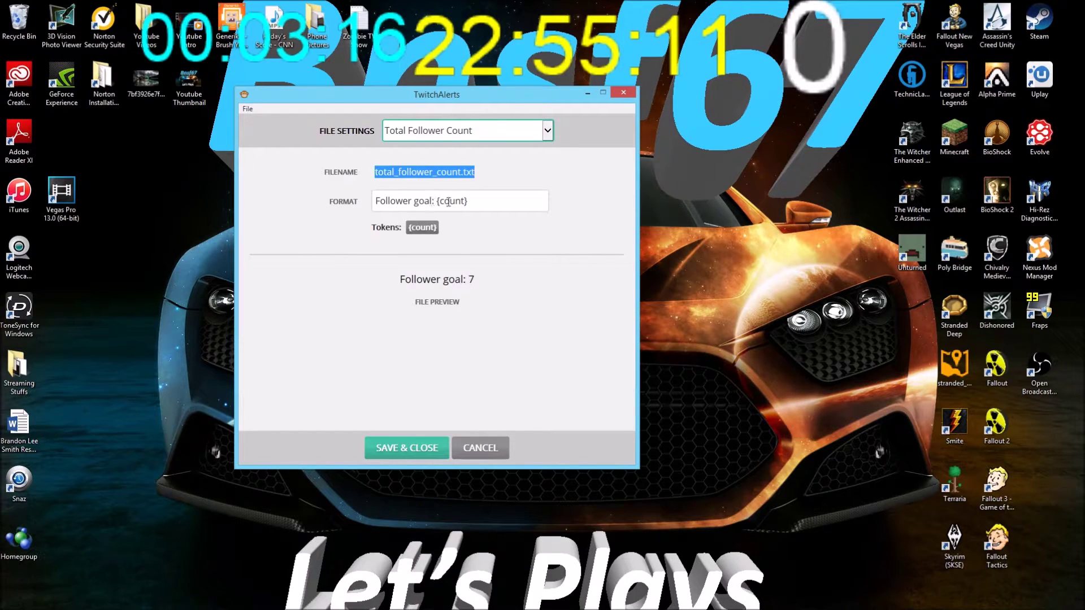
left_click_drag(481, 202, 364, 274)
left_click(497, 247)
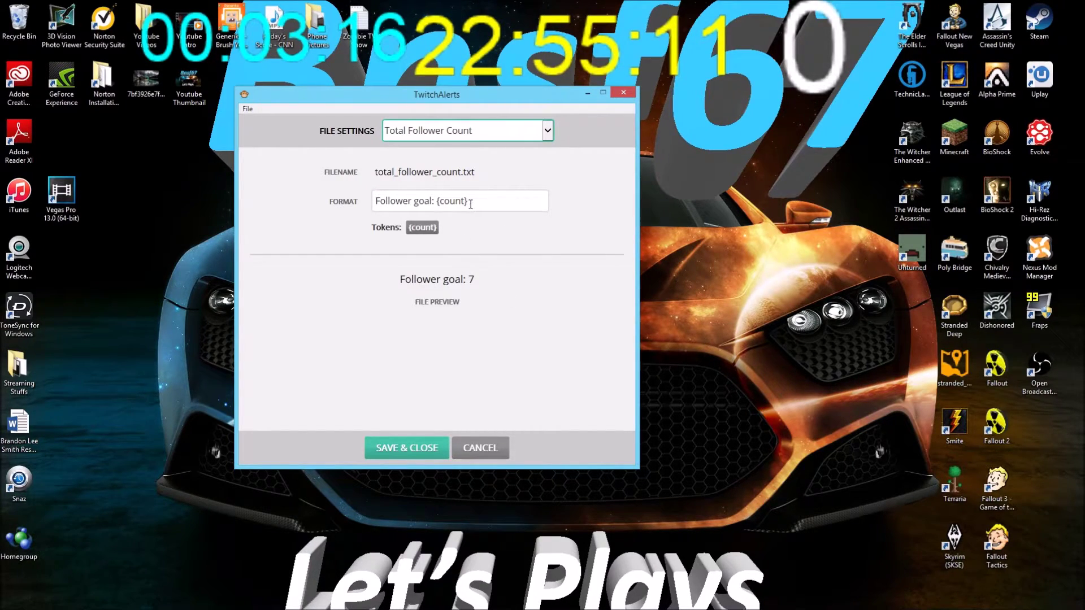
left_click_drag(468, 204, 437, 202)
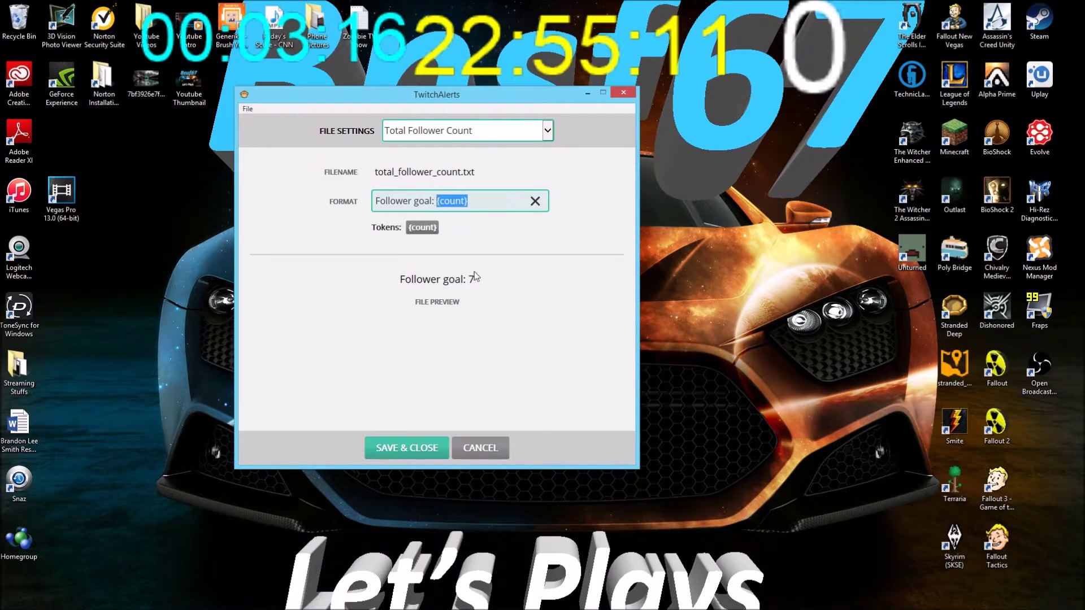
Append /5 to the format so it reads 'Follower goal: {count}/5', previewing 7/5
left_click(476, 202)
type("/5")
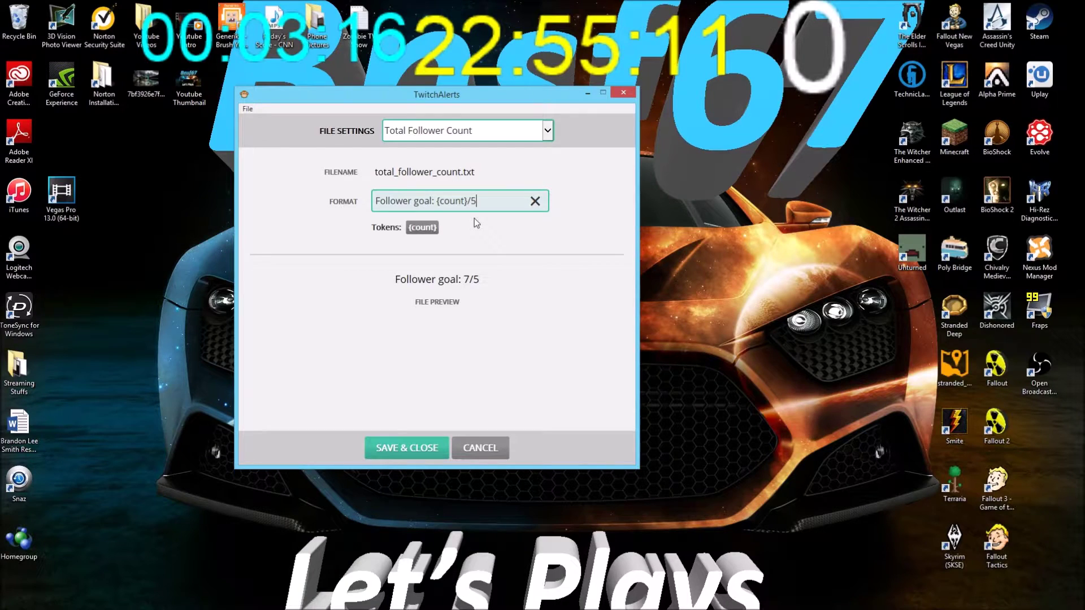
key("BackSpace")
type("100")
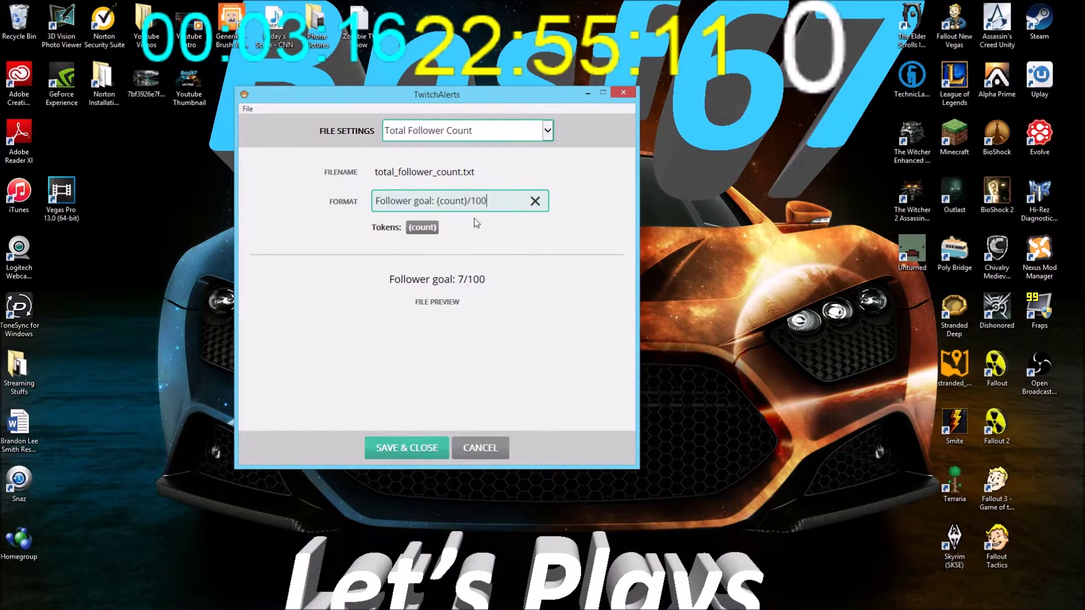
key("BackSpace")
key("BackSpace")
type("0000")
key("BackSpace")
key("BackSpace")
key("BackSpace")
key("BackSpace")
key("BackSpace")
type("5")
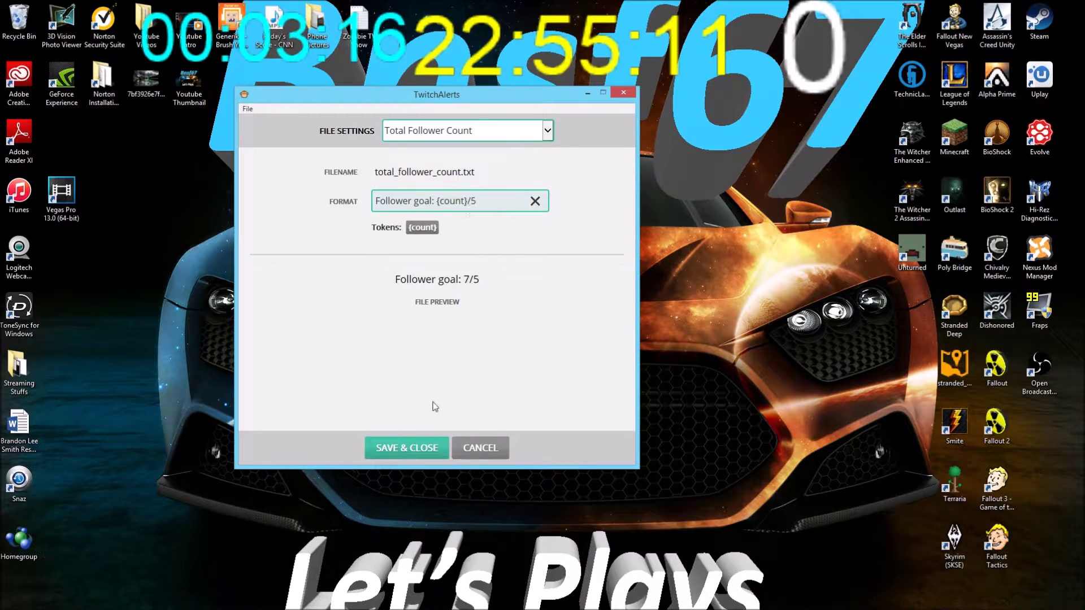
left_click(484, 455)
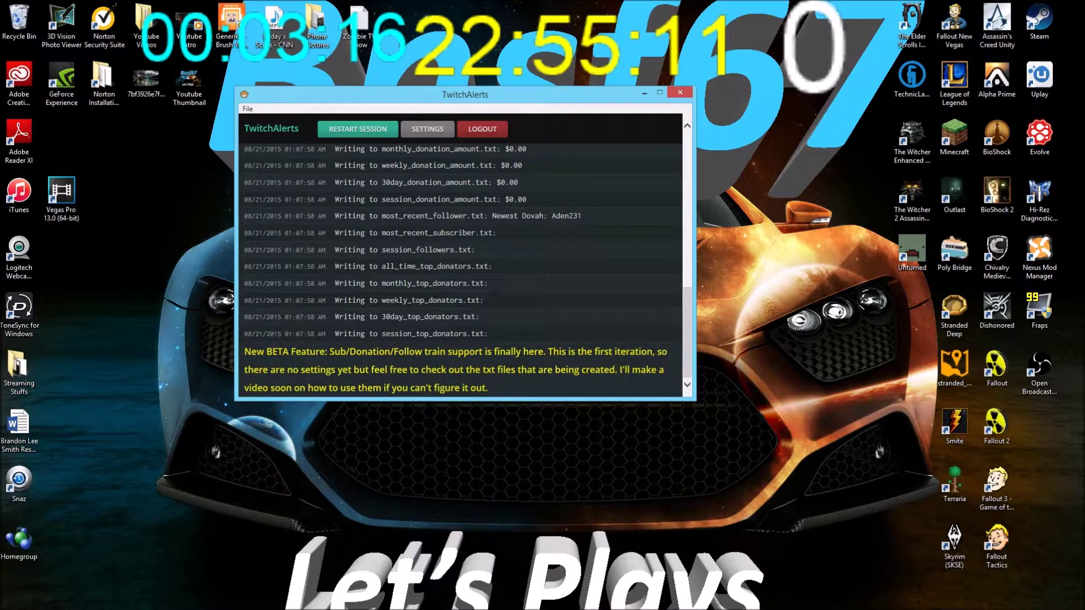
Add a text source named Goal to the OBS scene with bright yellow text
key("alt+Tab")
left_click_drag(175, 176, 207, 174)
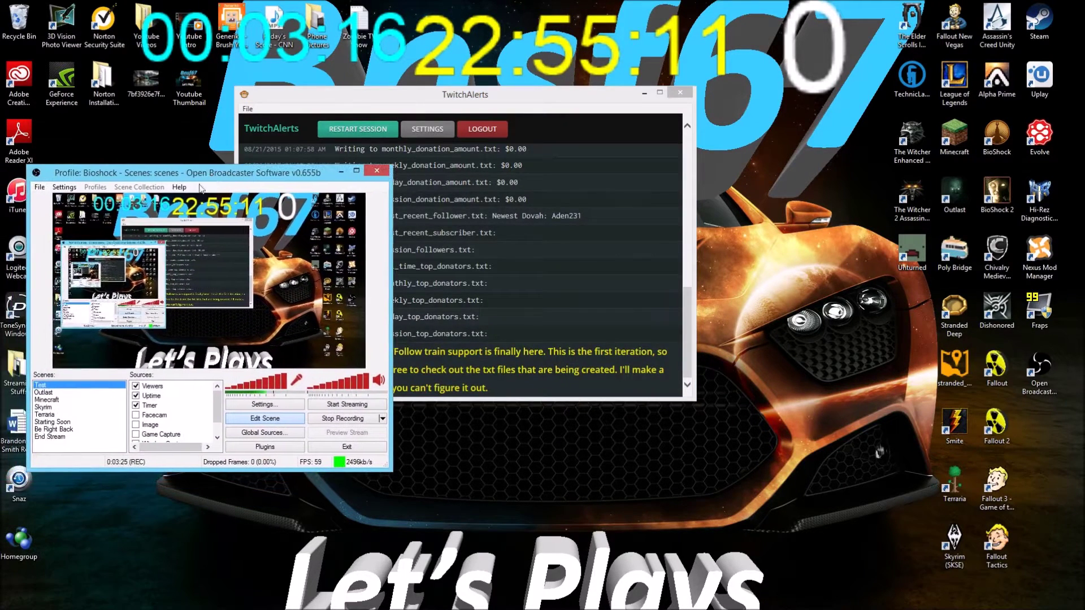
scroll(175, 418, "down", 1)
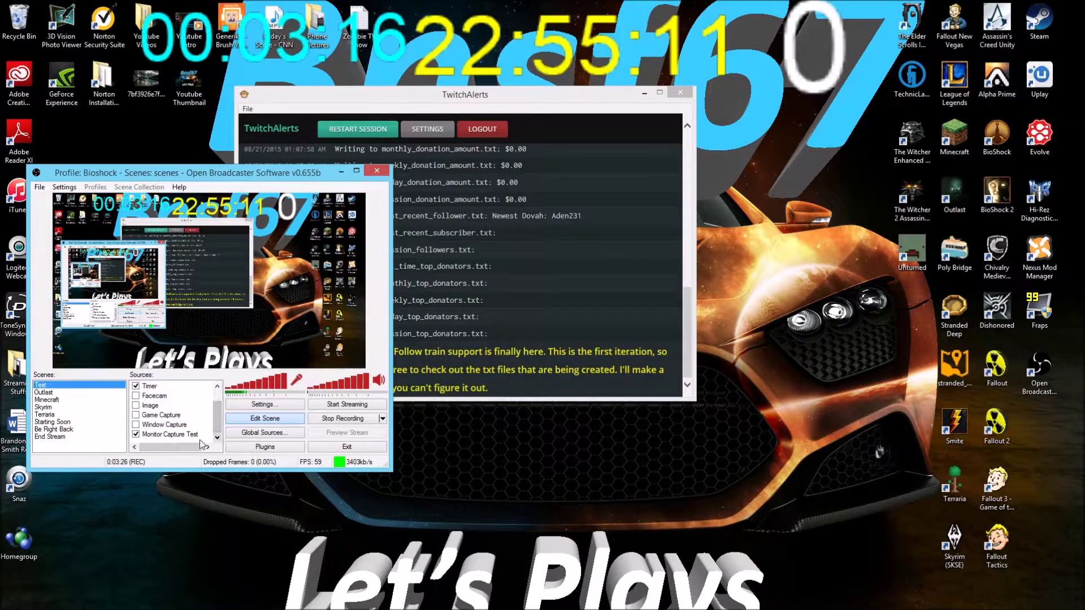
right_click(185, 394)
mouse_move(211, 400)
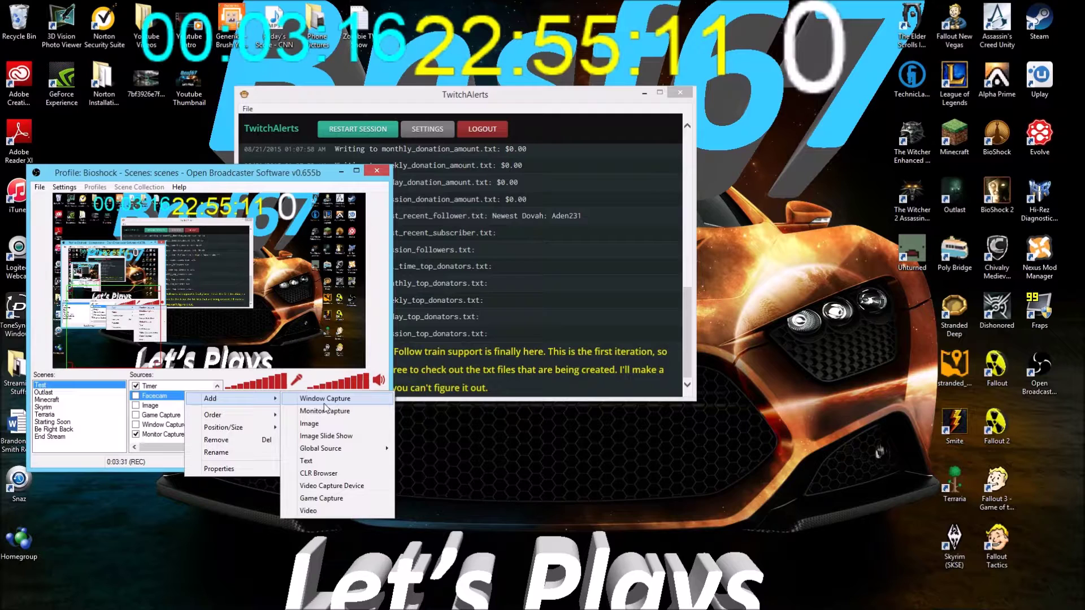
left_click(327, 462)
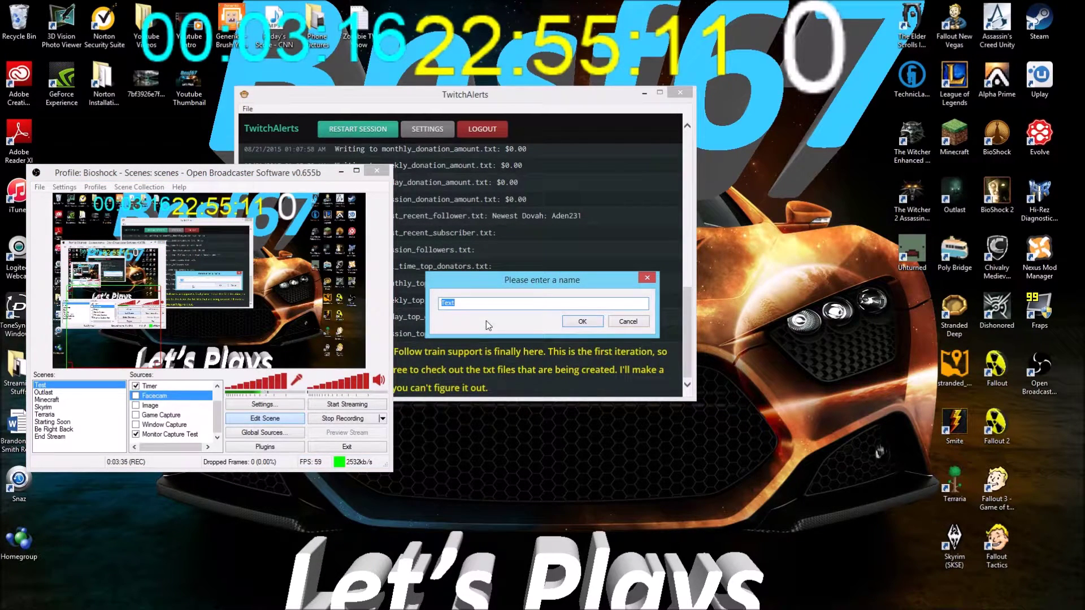
type("Goal")
key("Return")
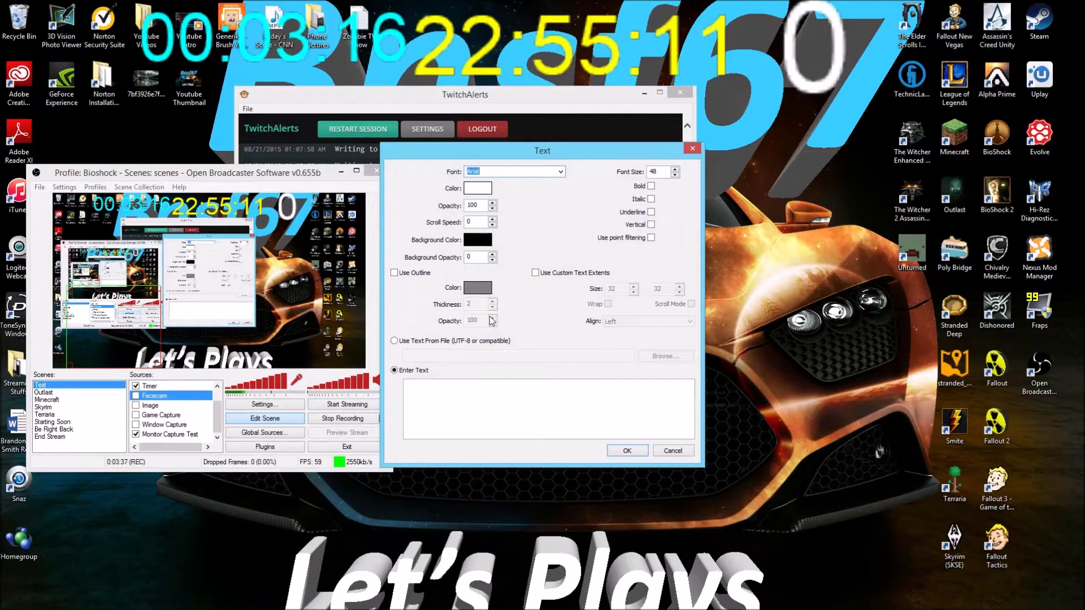
left_click(481, 190)
left_click(416, 208)
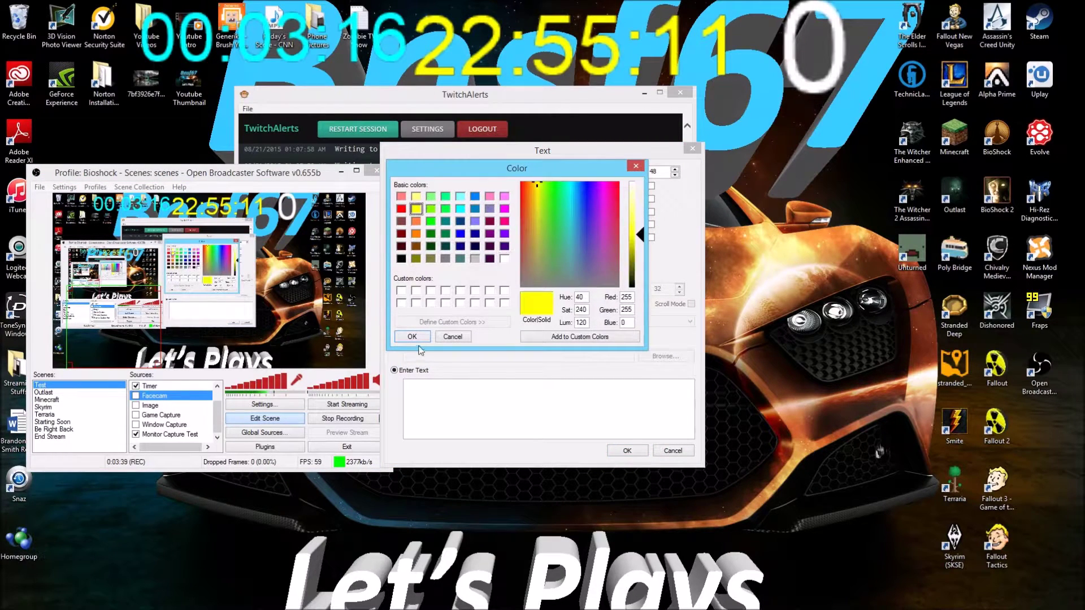
left_click(412, 336)
Have Goal read session_follower_count.txt and move it to the lower centre of the scene
left_click(394, 342)
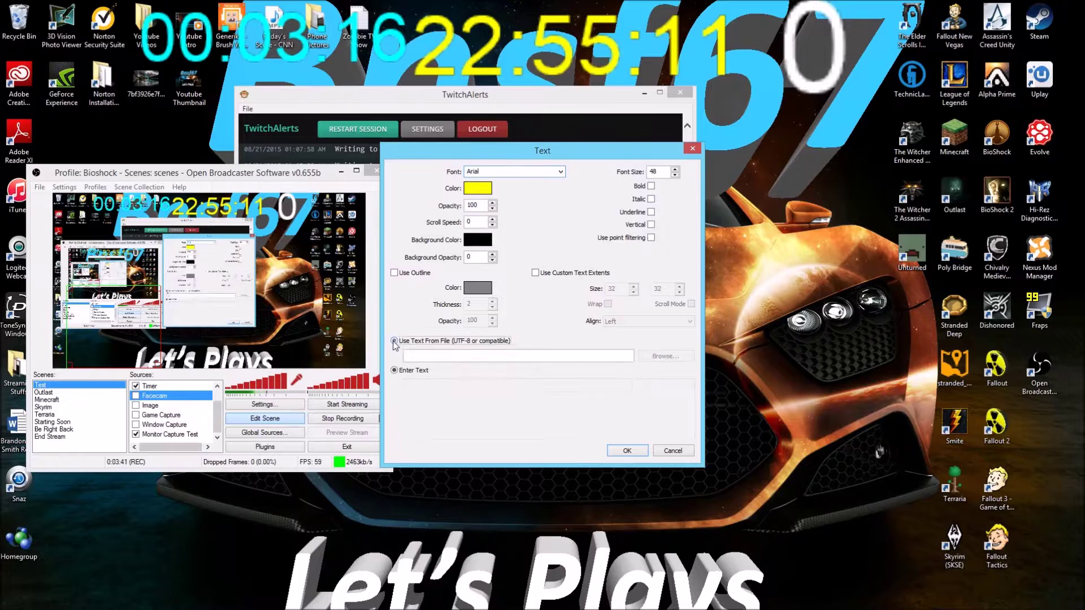
left_click(633, 356)
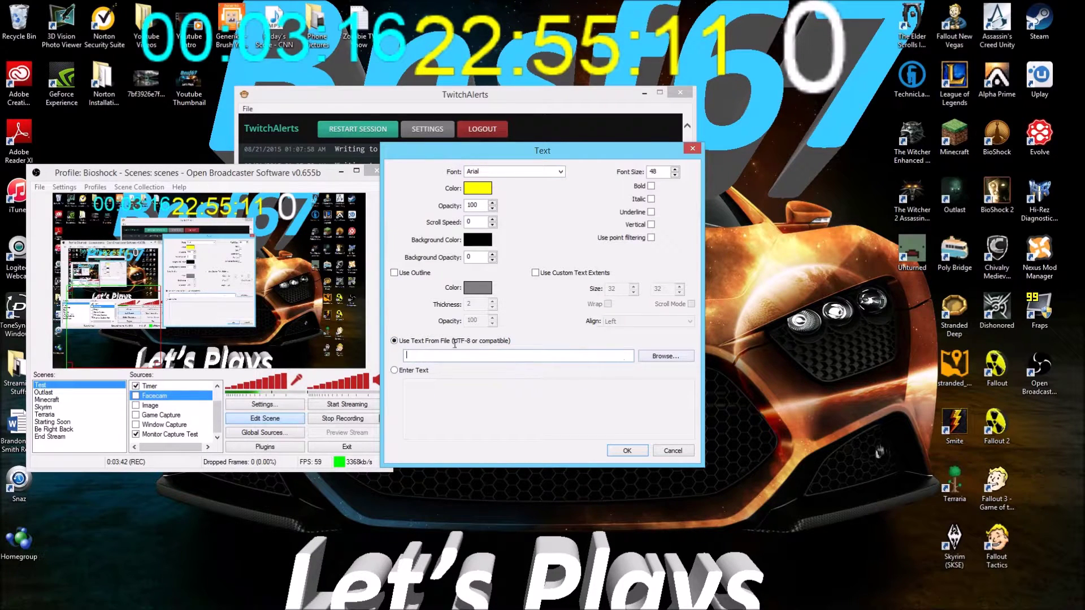
left_click(676, 356)
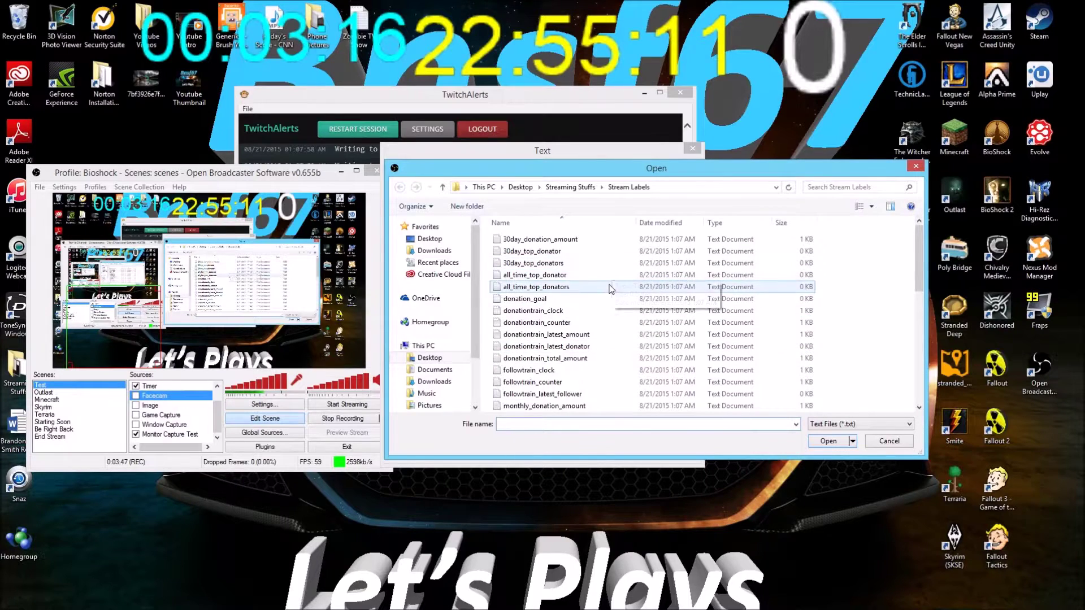
left_click(603, 336)
scroll(593, 322, "down", 6)
scroll(585, 328, "up", 1)
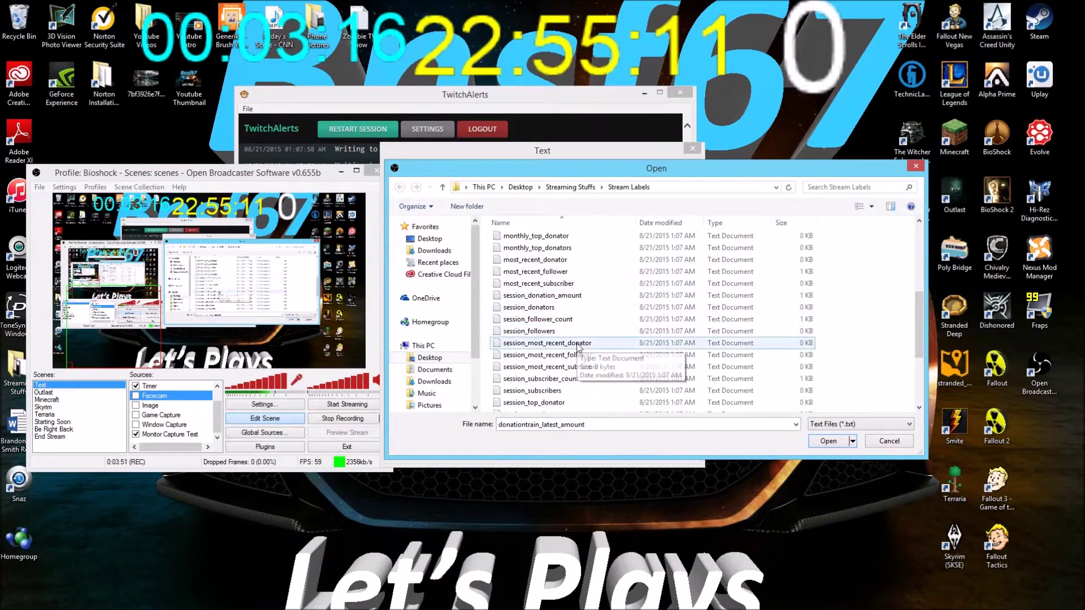
left_click(591, 322)
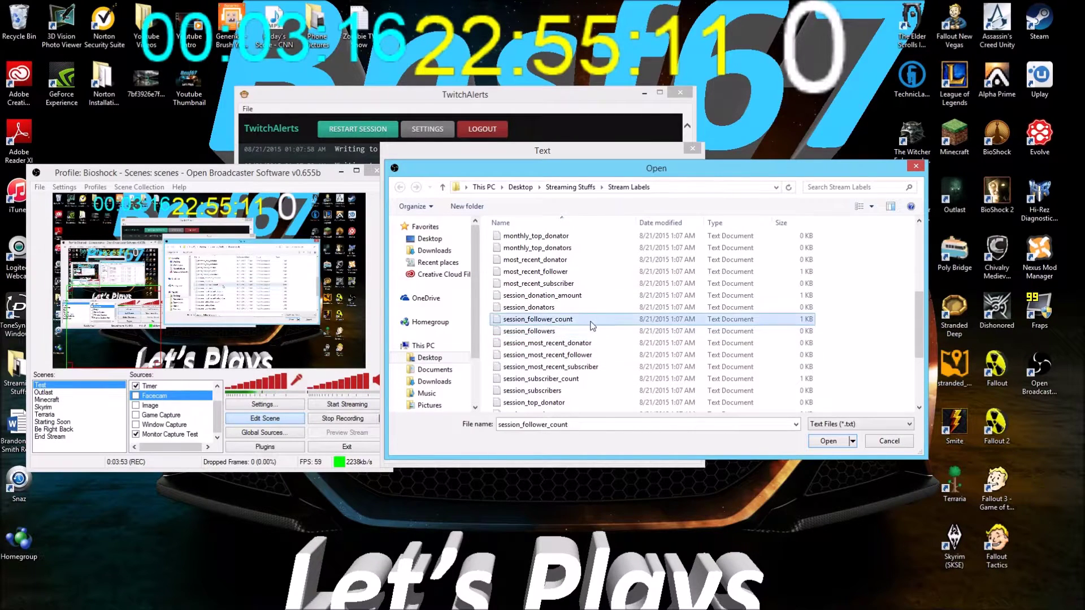
left_click(829, 442)
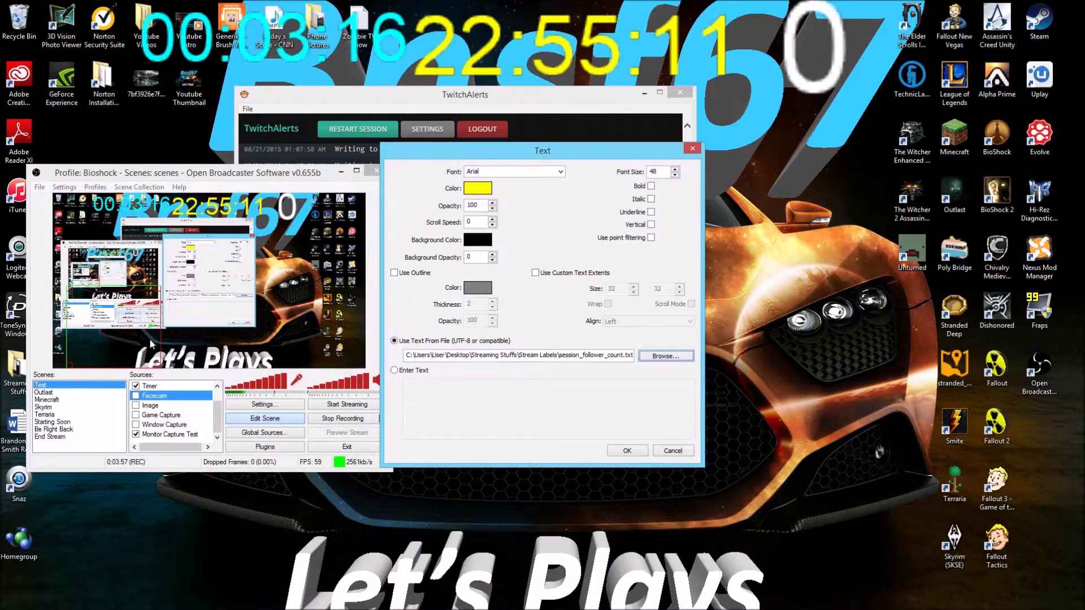
left_click(626, 451)
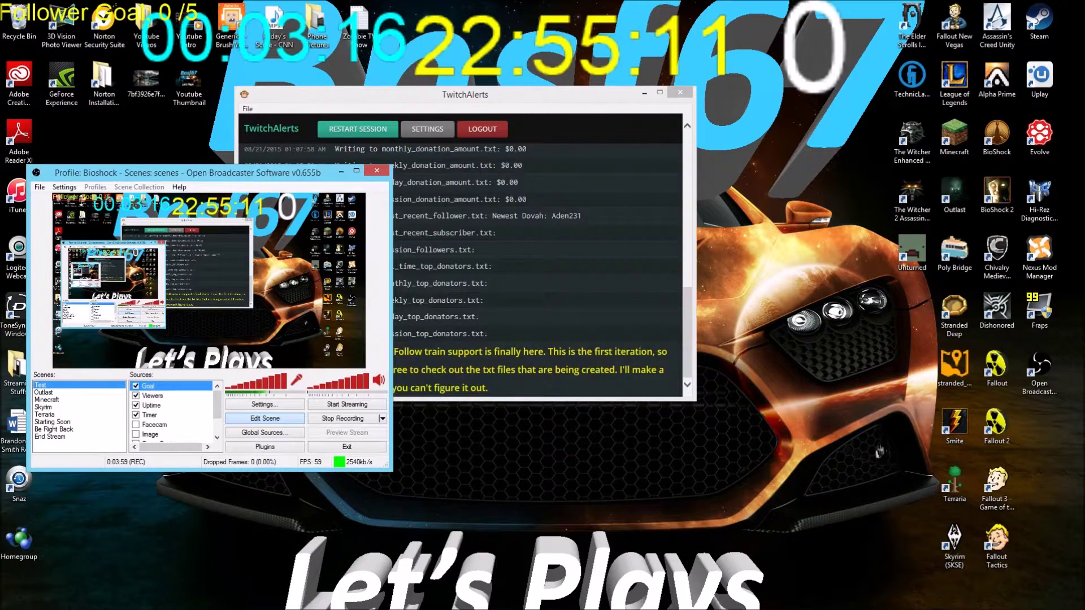
left_click_drag(83, 201, 320, 365)
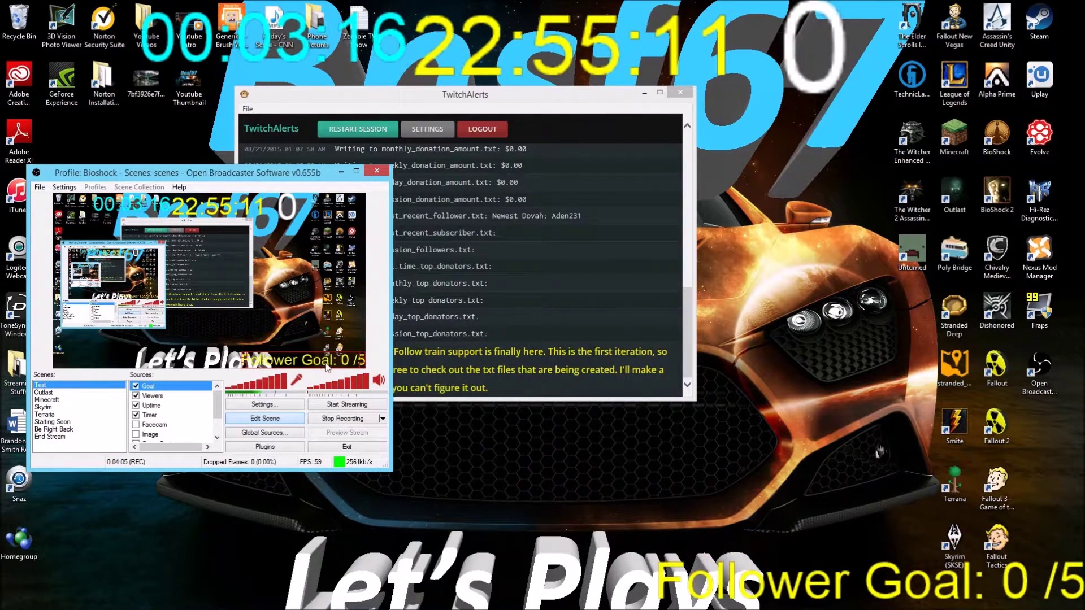
left_click_drag(466, 97, 624, 30)
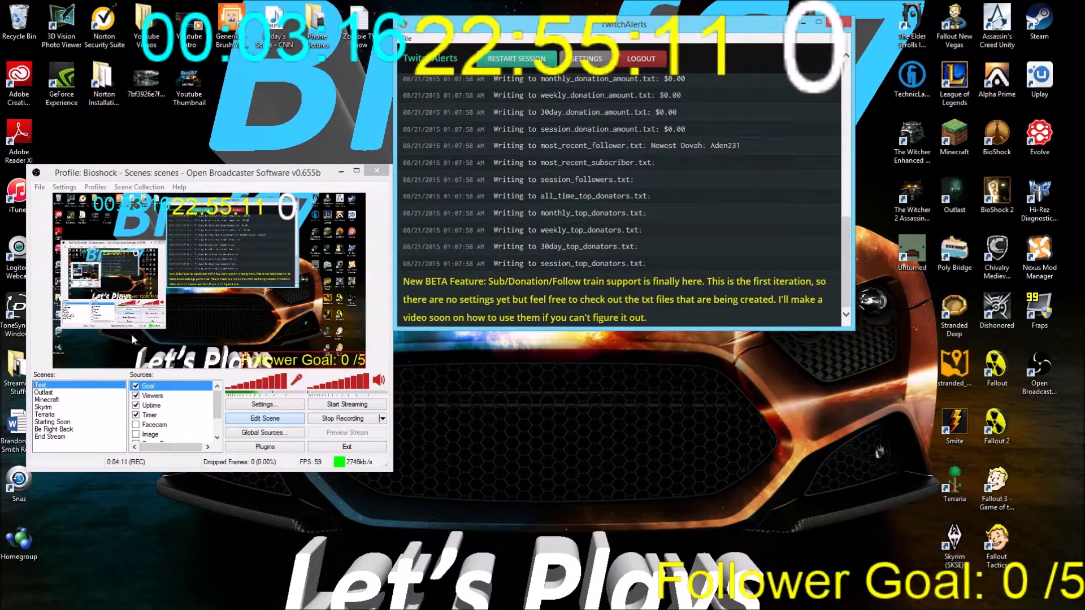
Switch OBS to Starting Soon and back to Test, then pick Most Recent Follower in TwitchAlerts settings
left_click(53, 422)
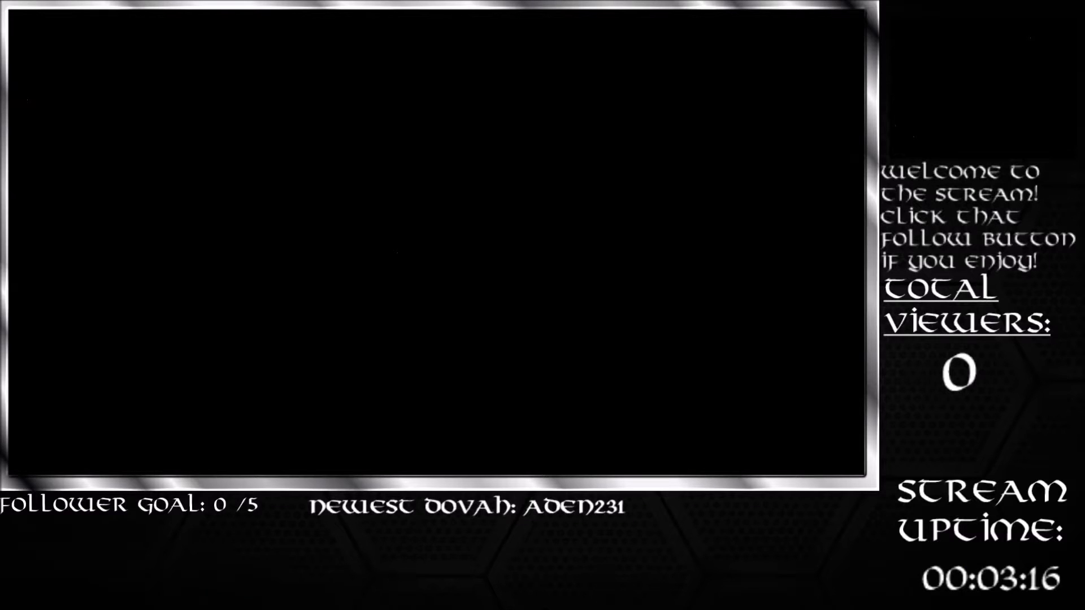
left_click(40, 385)
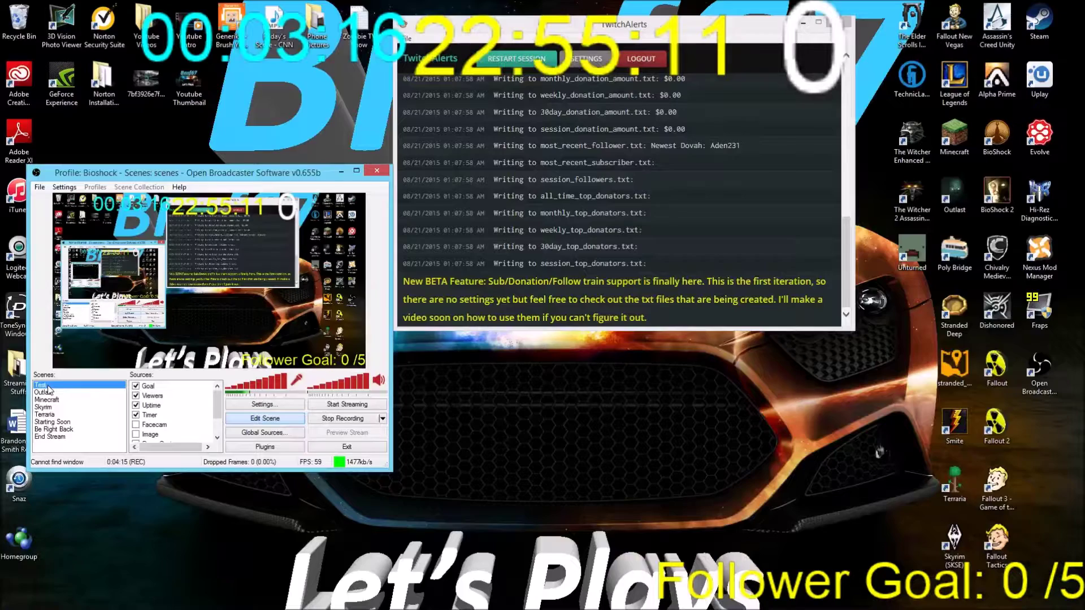
left_click(588, 58)
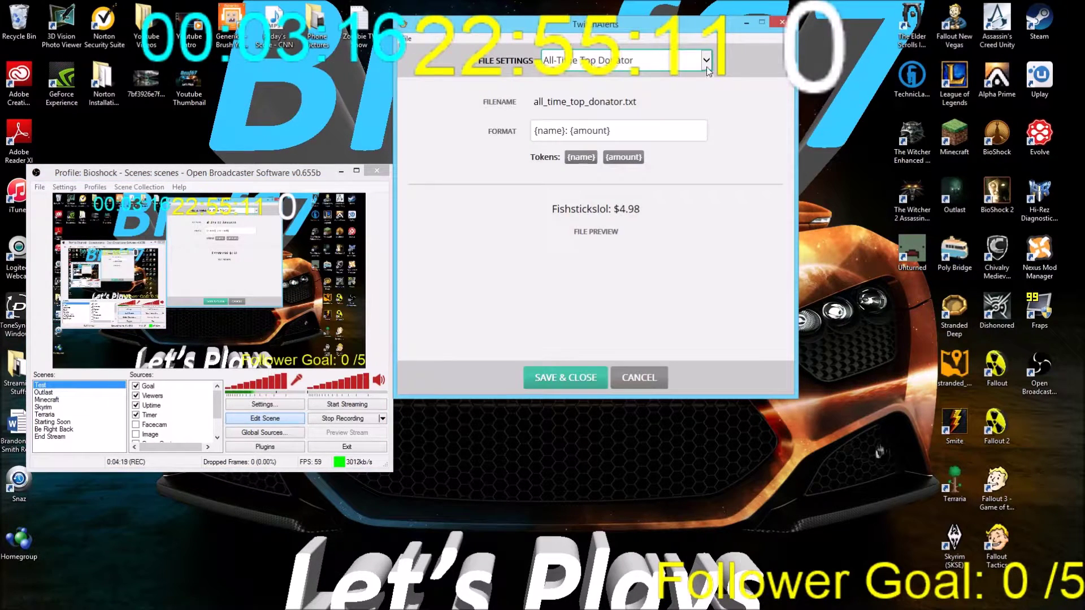
left_click(707, 61)
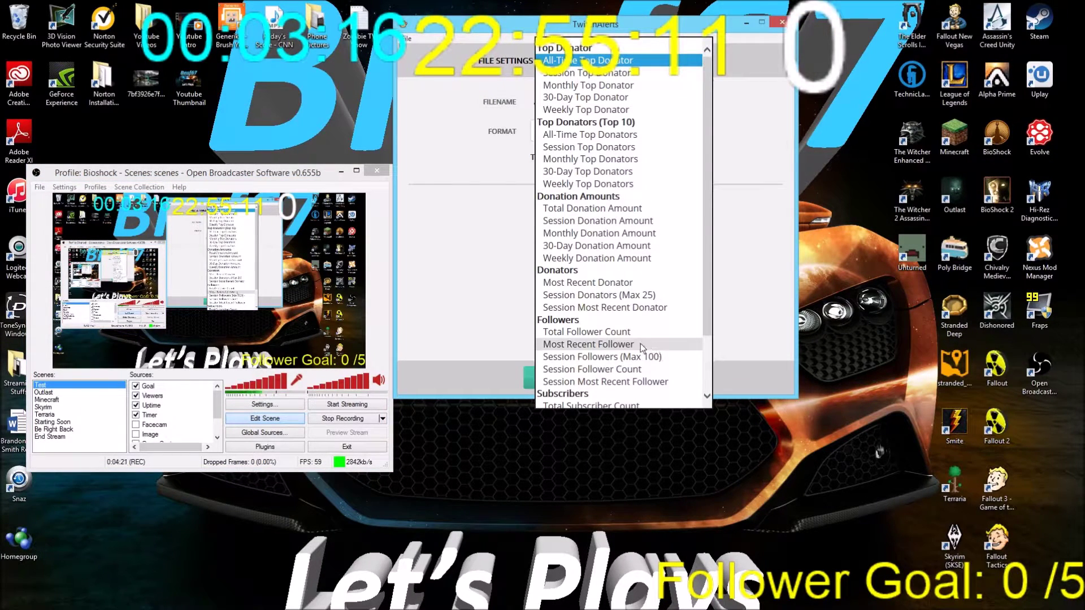
left_click(641, 343)
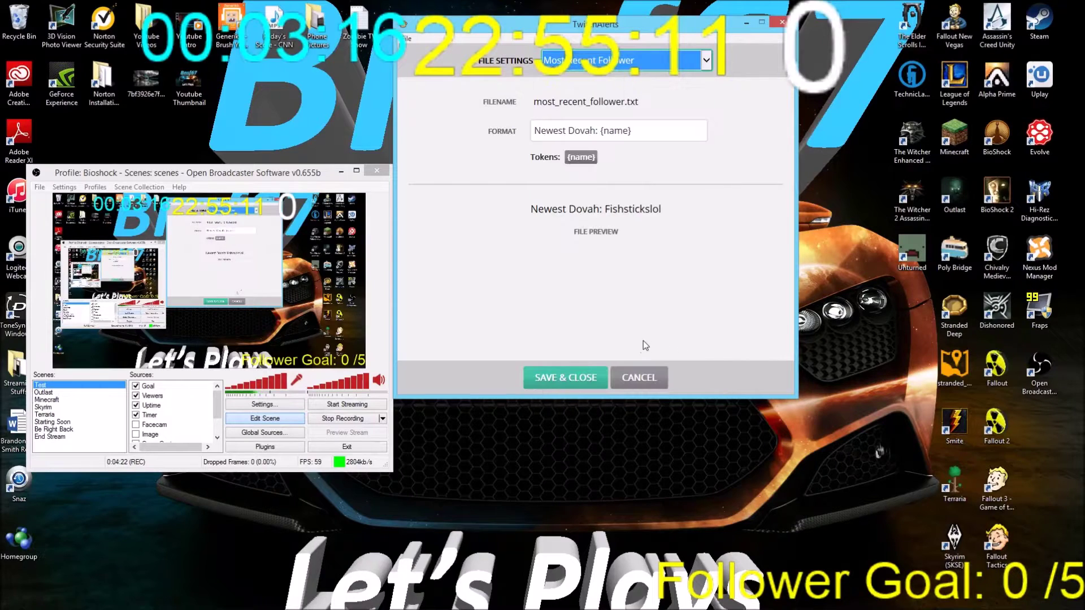
Inspect the 'Newest Dovah: {name}' format, most_recent_follower.txt file name and preview text
left_click(602, 132)
left_click_drag(633, 131, 505, 127)
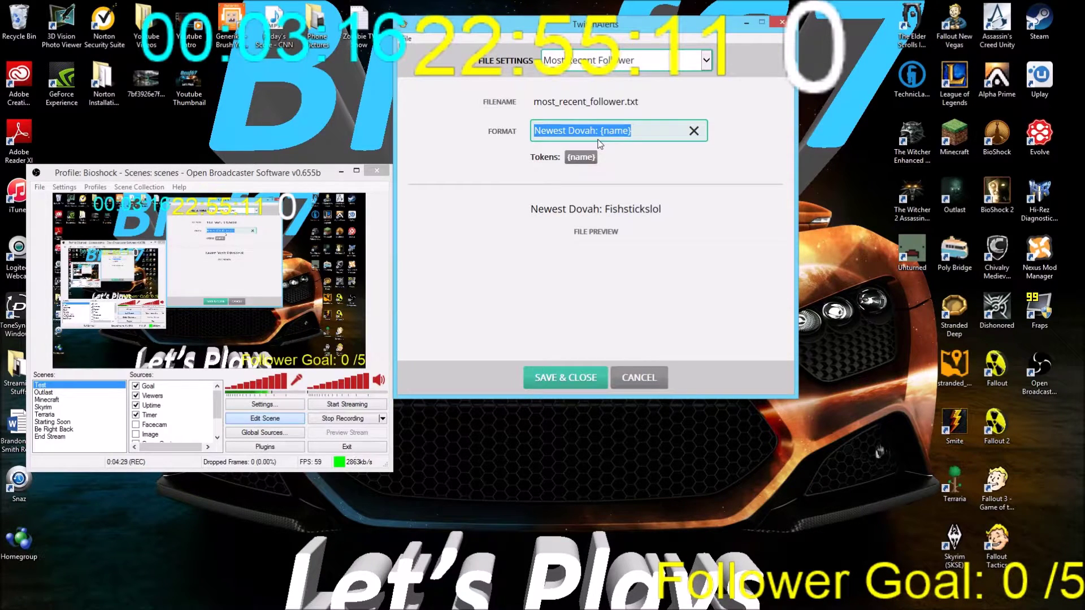
left_click(653, 168)
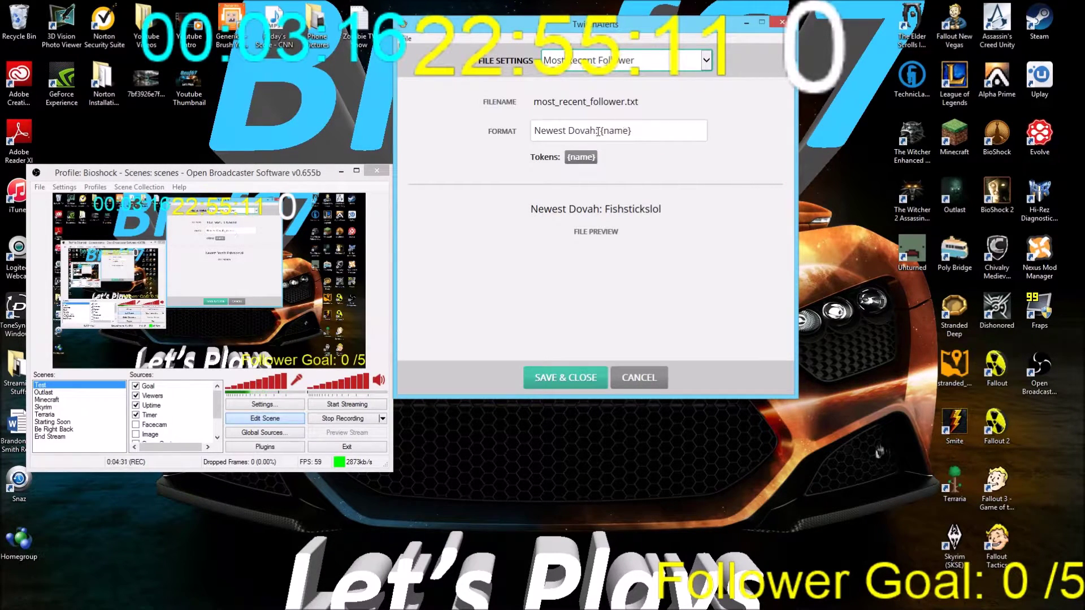
left_click_drag(598, 130, 533, 131)
left_click(640, 165)
left_click_drag(649, 103, 547, 101)
left_click_drag(673, 212, 555, 225)
left_click(555, 225)
Close the label settings unsaved and add a pink text source named Newest in OBS
left_click(640, 378)
right_click(198, 397)
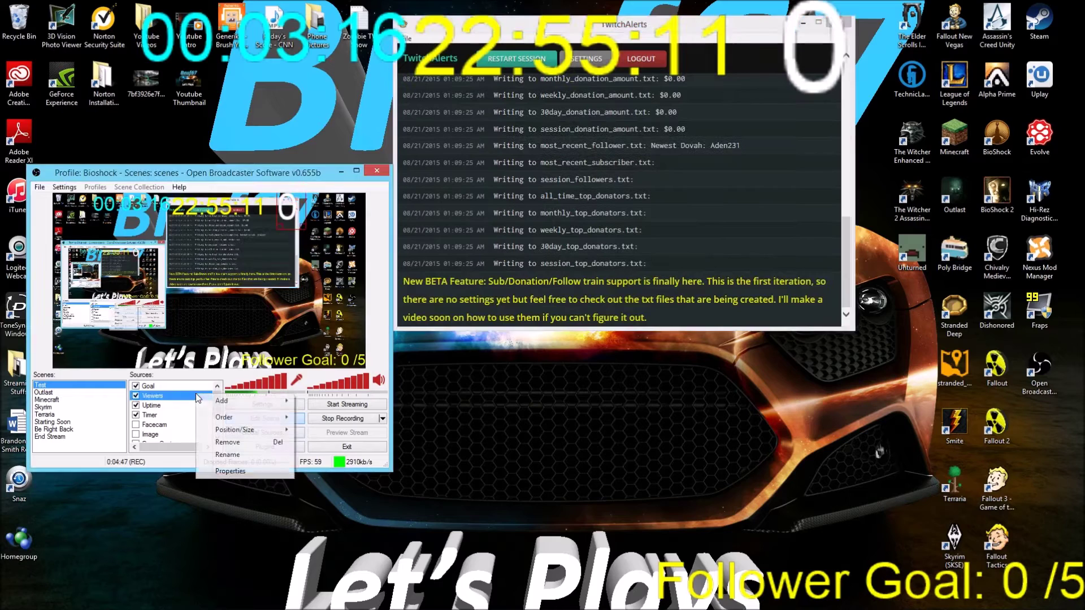
mouse_move(237, 401)
left_click(337, 467)
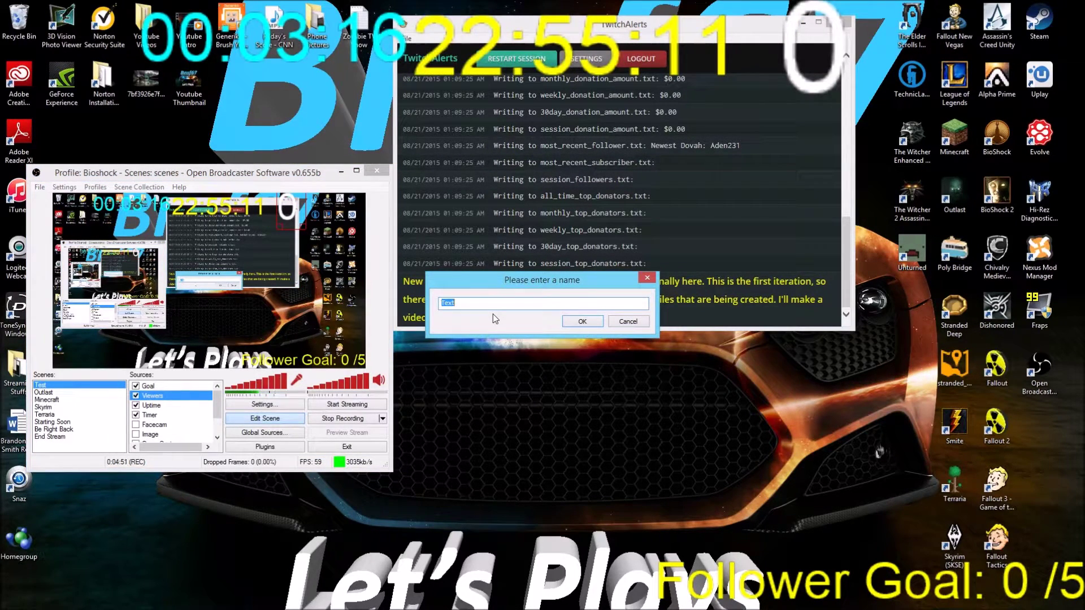
type("Newest")
key("Return")
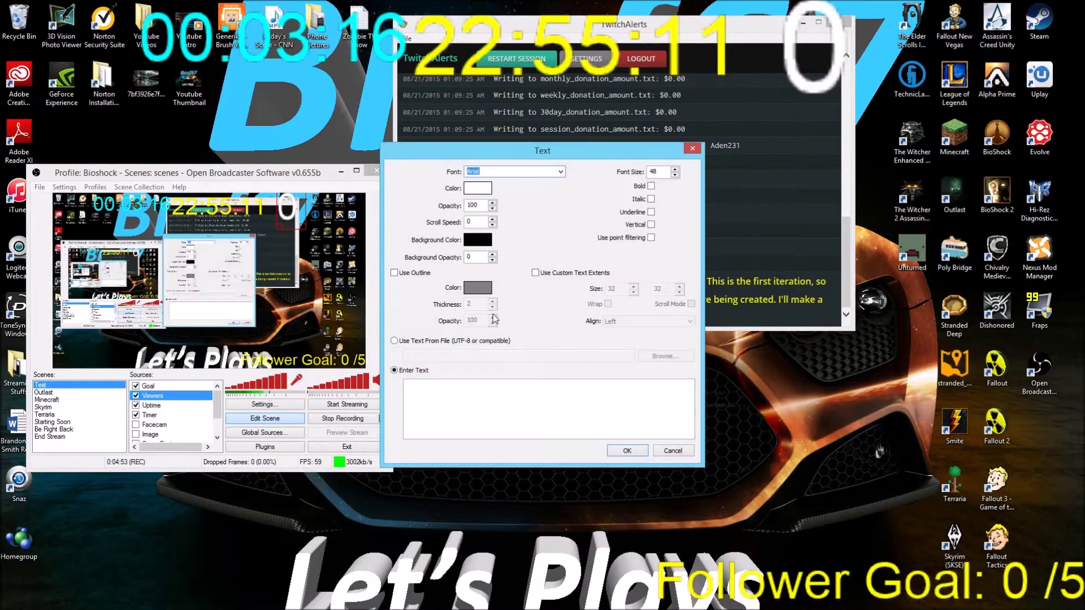
left_click(488, 188)
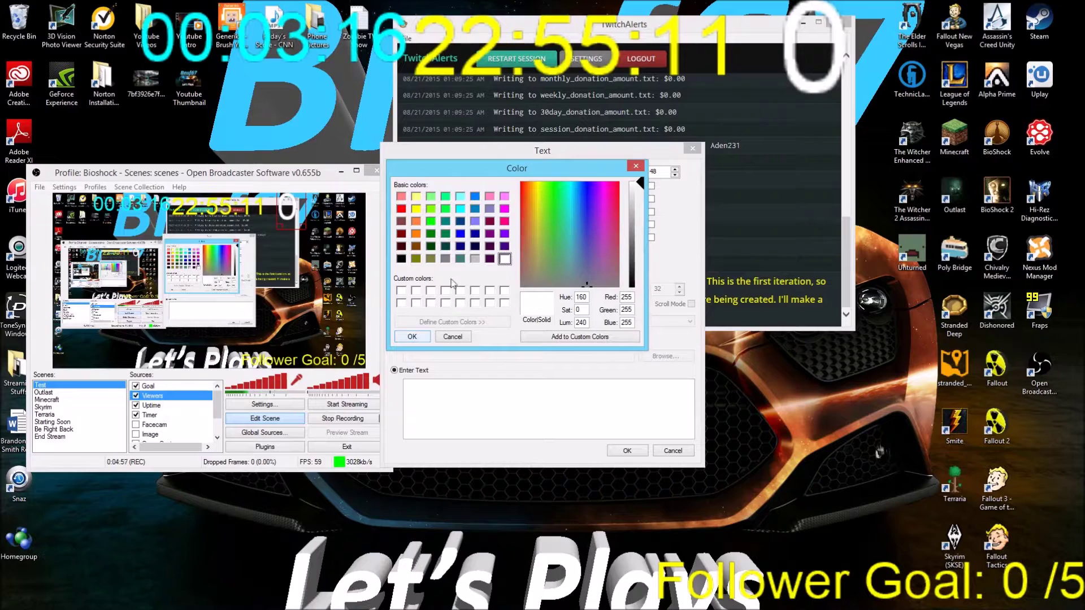
left_click(504, 209)
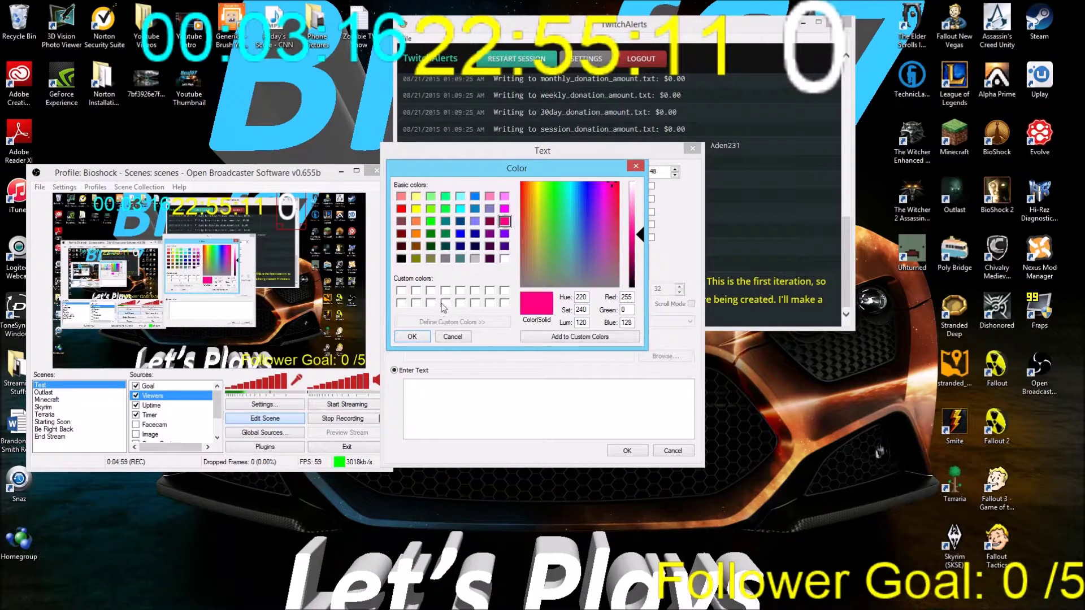
left_click(412, 336)
Have Newest read most_recent_follower.txt, then enlarge it and move it lower left
left_click(394, 341)
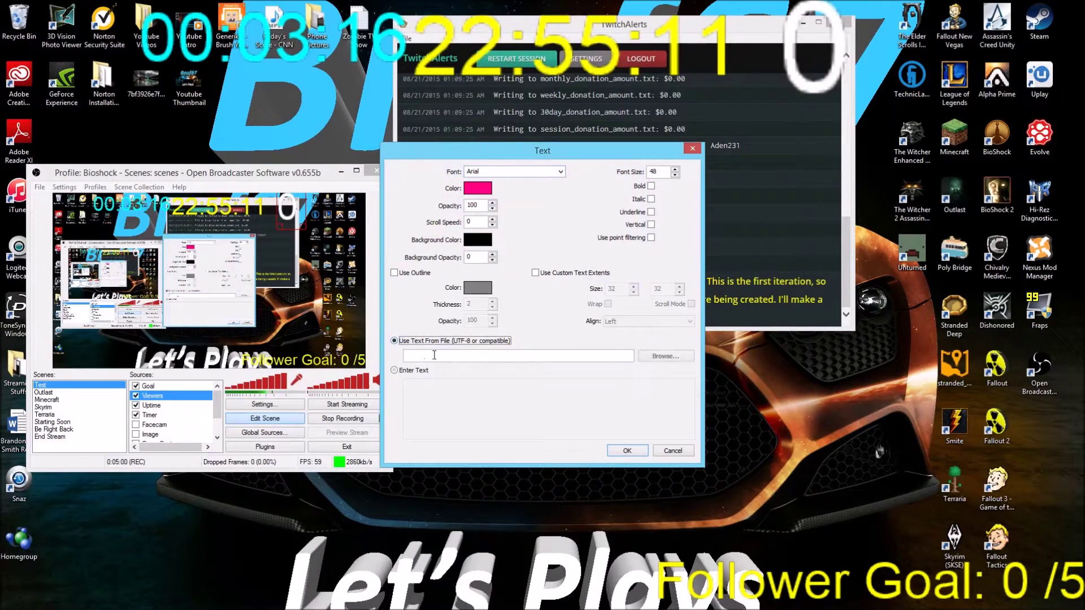
left_click(673, 357)
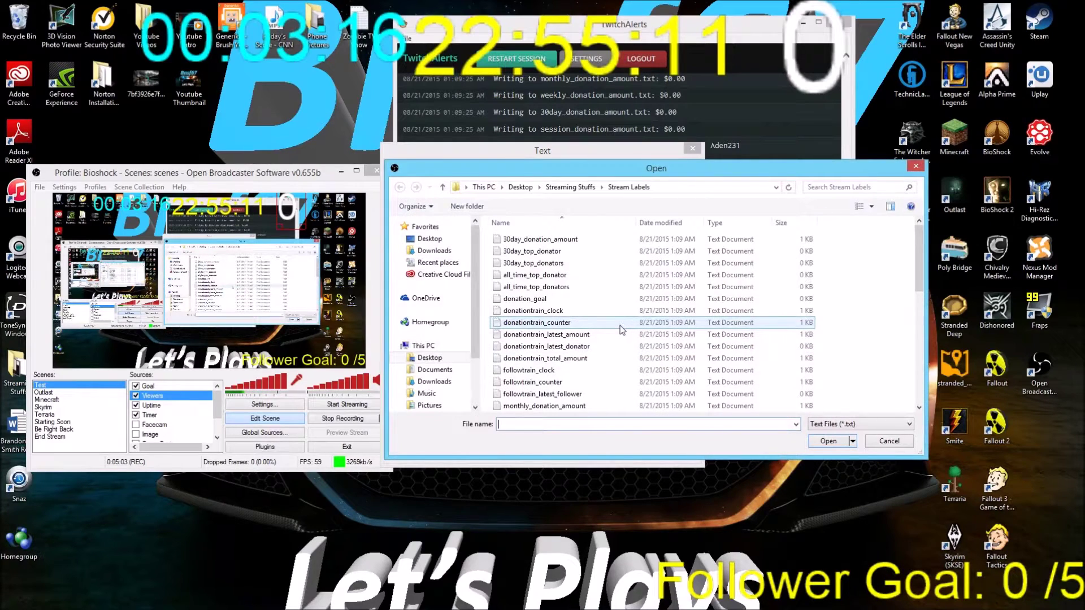
left_click(597, 371)
scroll(597, 374, "down", 2)
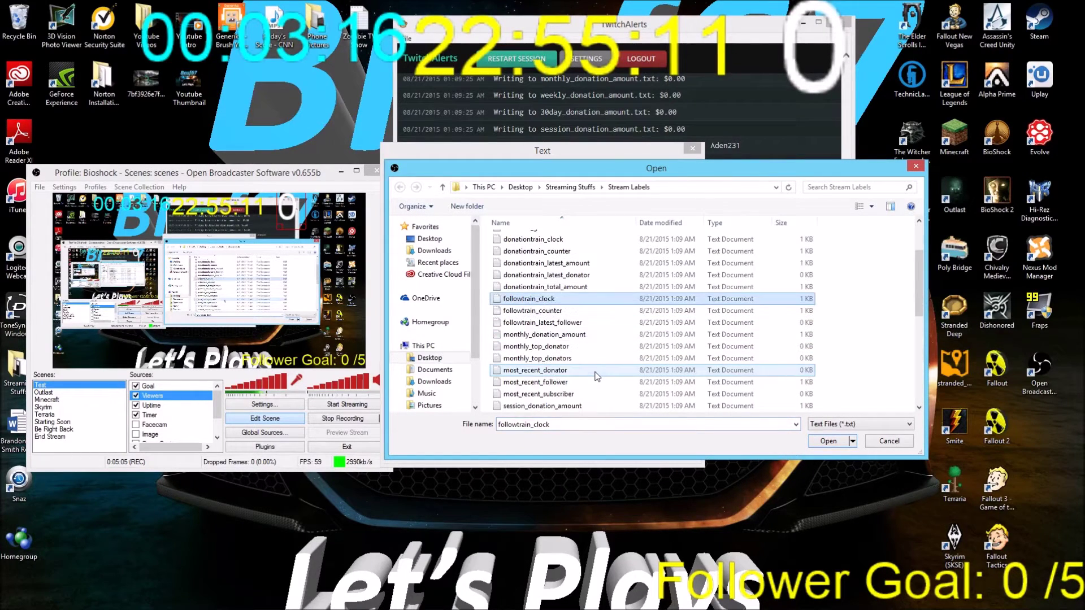
scroll(597, 376, "down", 1)
left_click(591, 347)
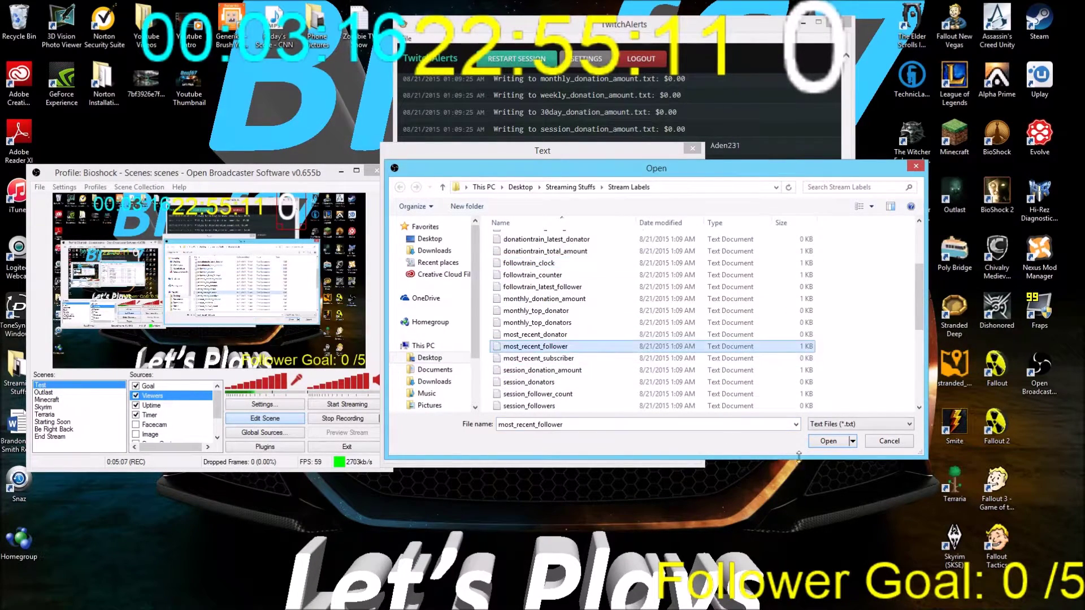
left_click(828, 442)
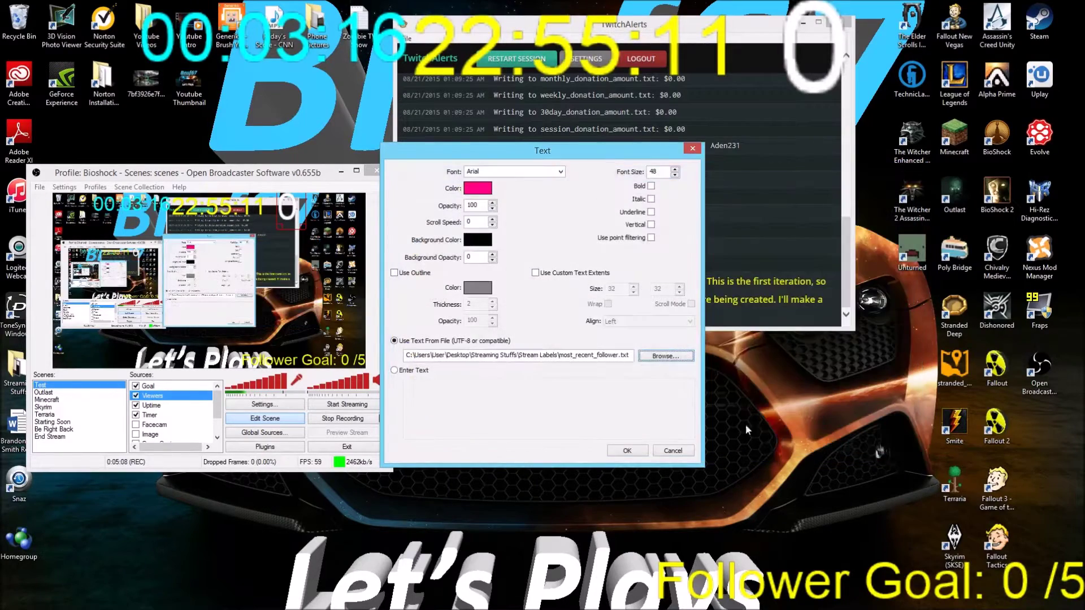
left_click(625, 452)
left_click_drag(128, 206, 171, 225)
left_click_drag(318, 230, 312, 340)
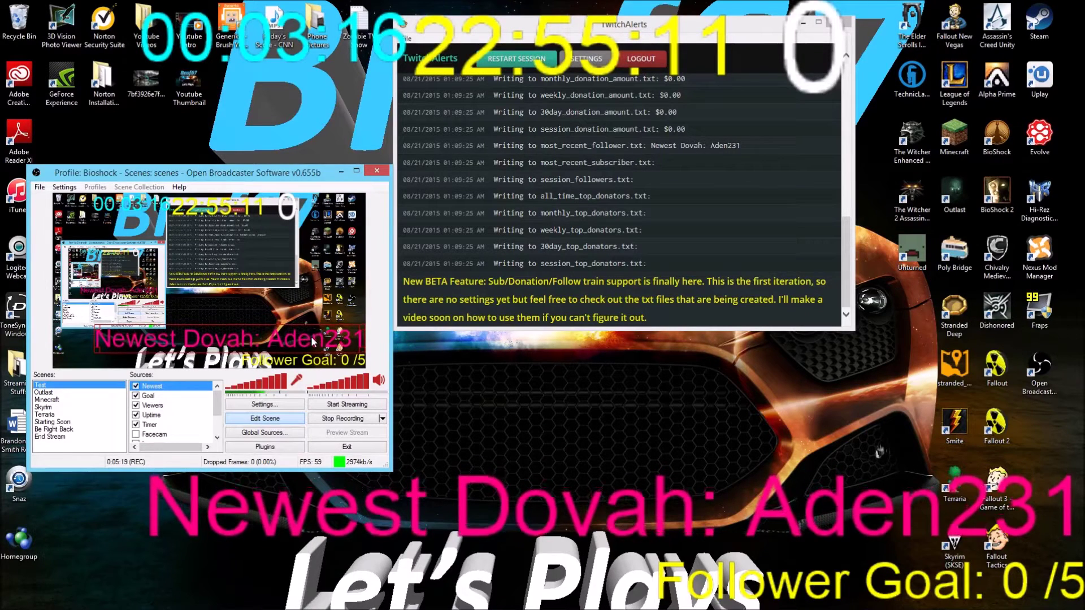
left_click(374, 326)
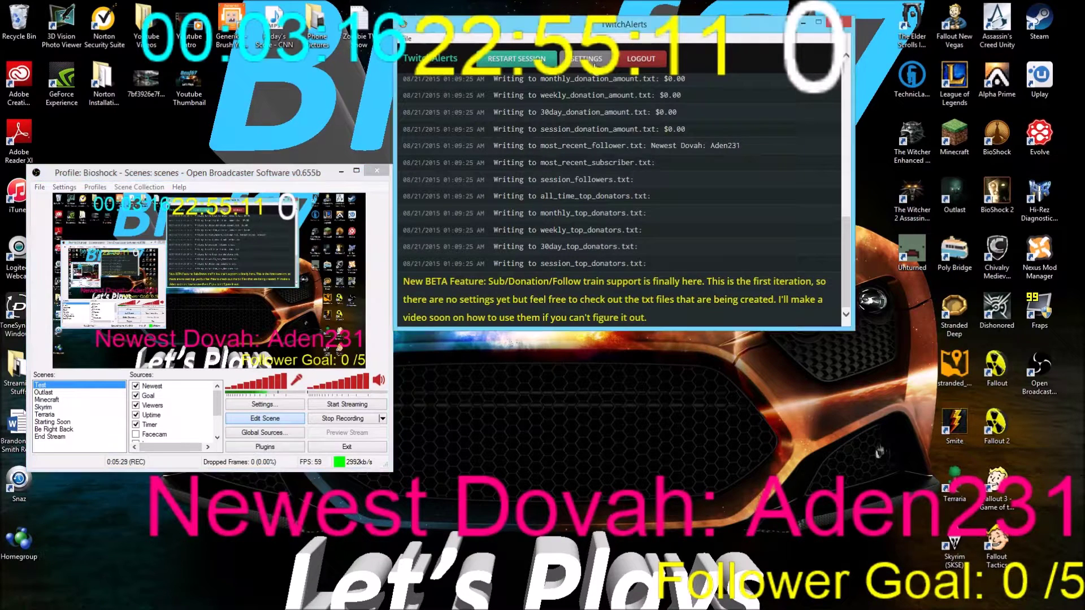
left_click(595, 64)
left_click(704, 61)
scroll(678, 226, "down", 2)
left_click(654, 289)
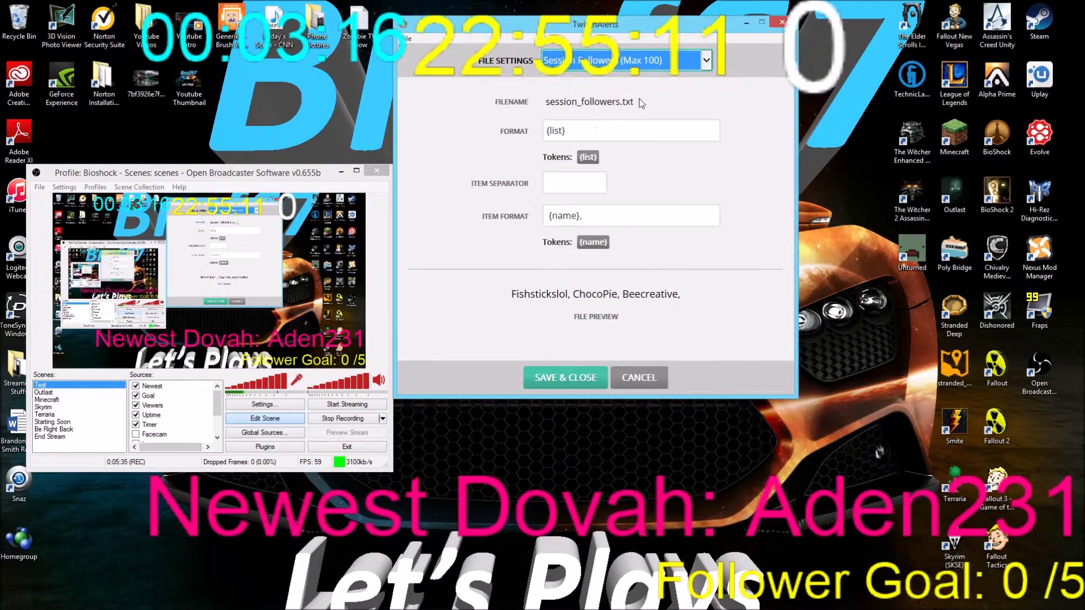
left_click(639, 101)
left_click(589, 131)
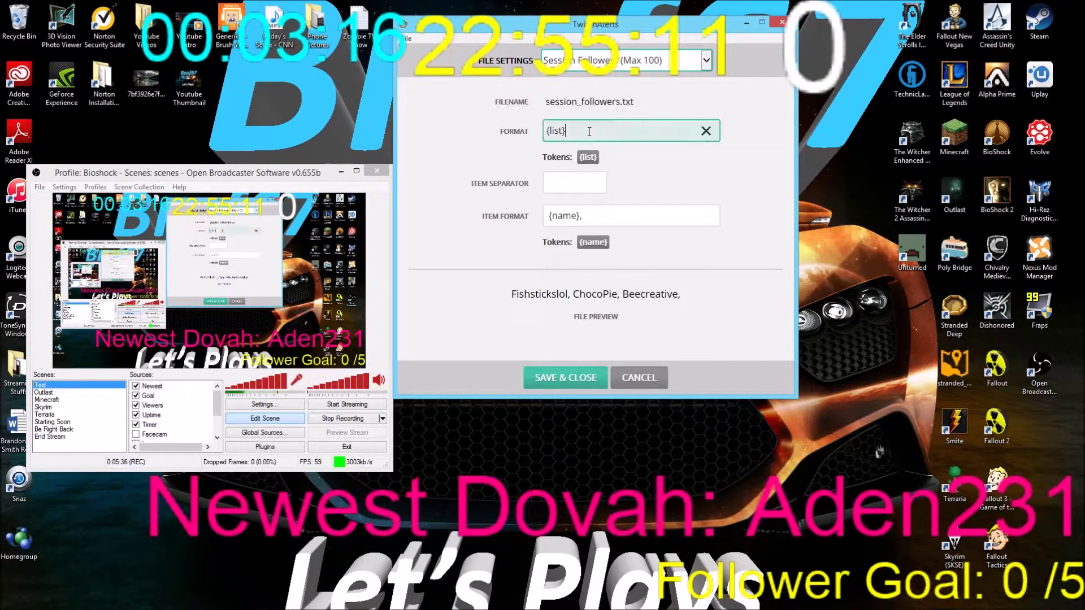
left_click(528, 128)
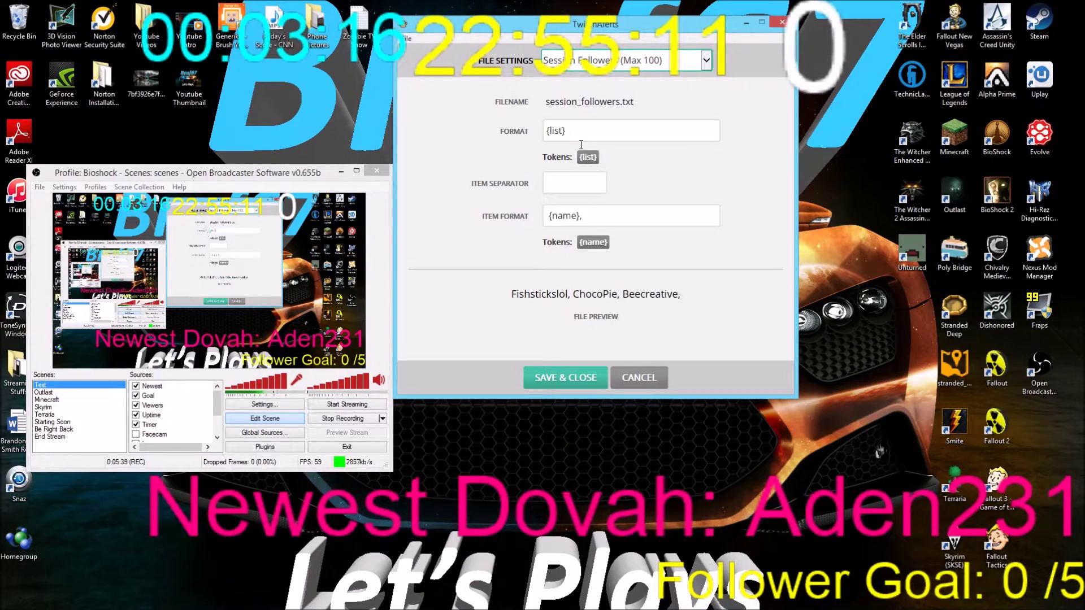
left_click(551, 182)
left_click(653, 182)
left_click(547, 216)
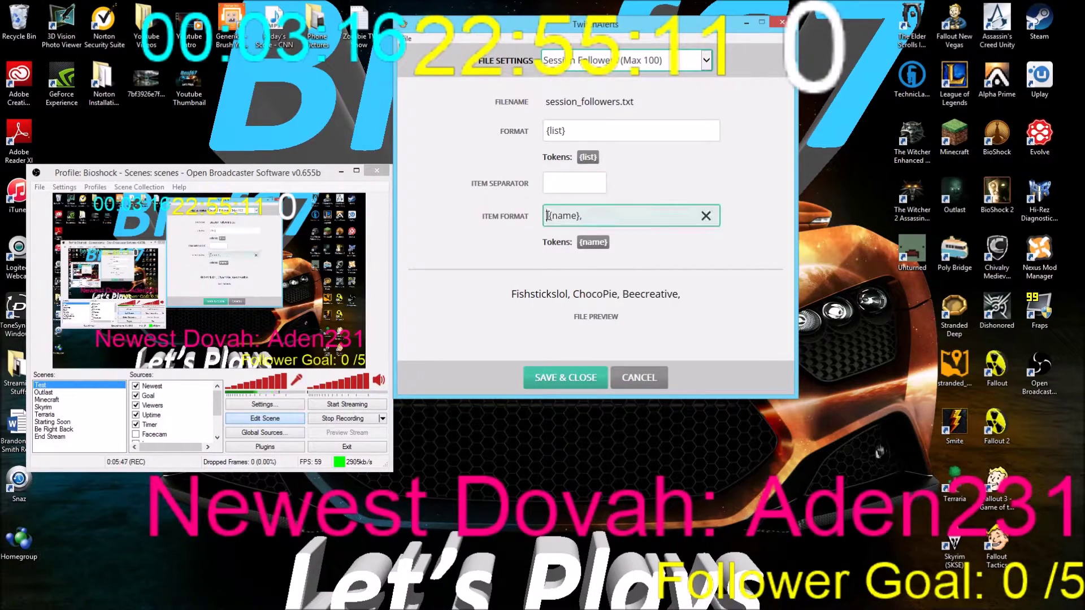
left_click(579, 216)
key("BackSpace")
triple_click(518, 294)
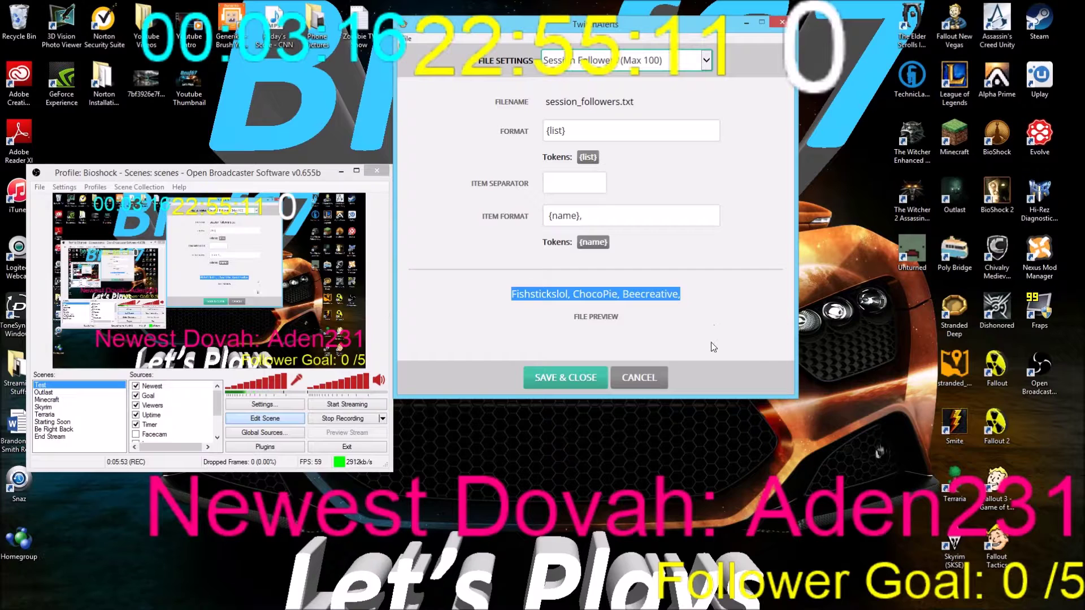
left_click(690, 296)
Discard the label changes and add another new text source to the OBS scene
left_click(645, 377)
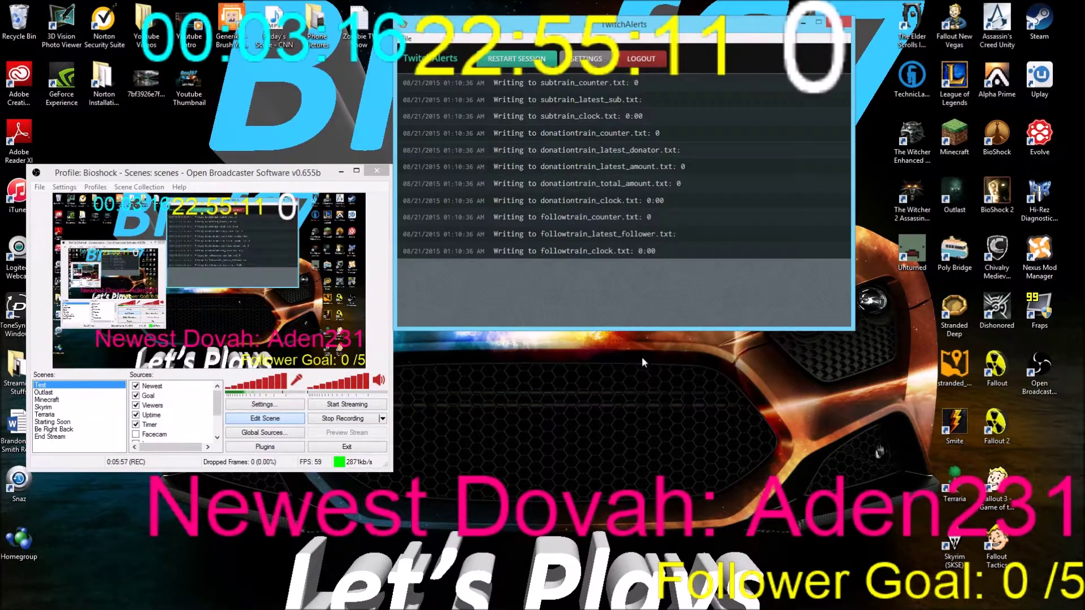
right_click(198, 388)
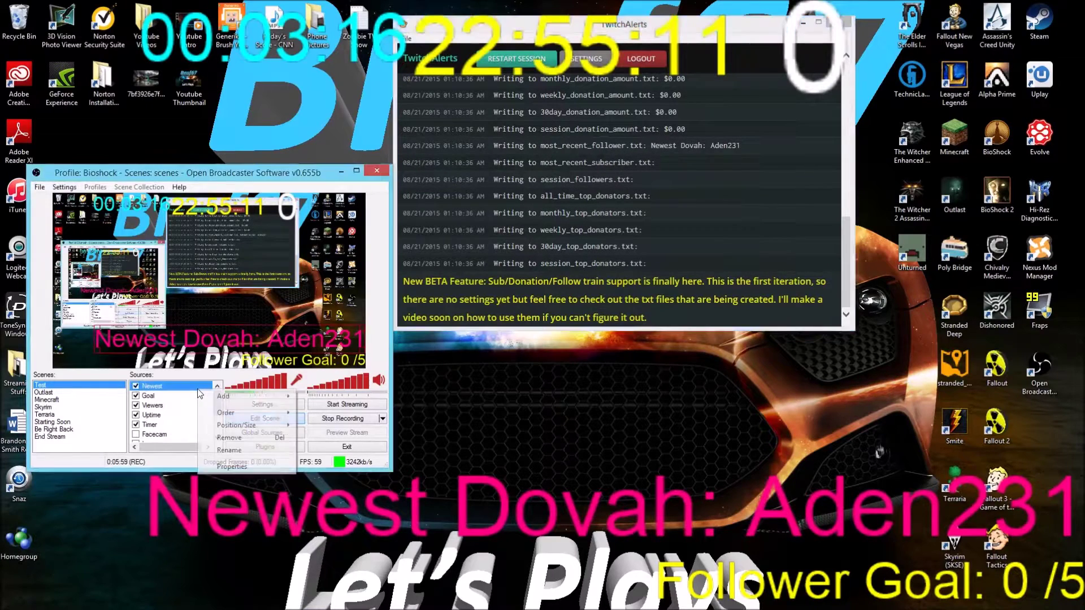
mouse_move(285, 397)
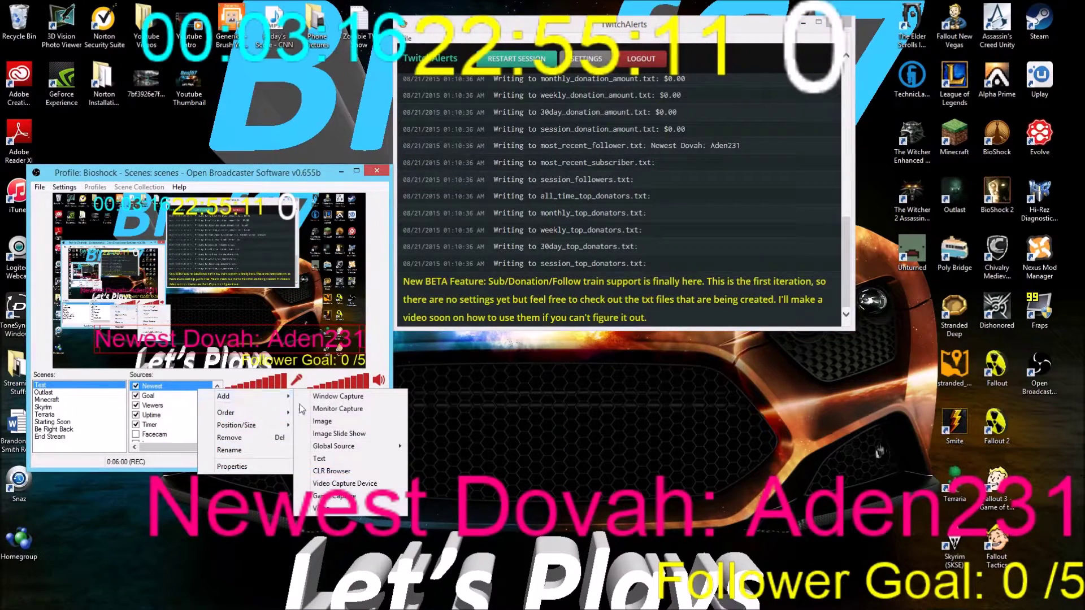
left_click(345, 455)
type("Strea")
key("BackSpace")
key("BackSpace")
key("BackSpace")
key("BackSpace")
type("ubs")
key("Return")
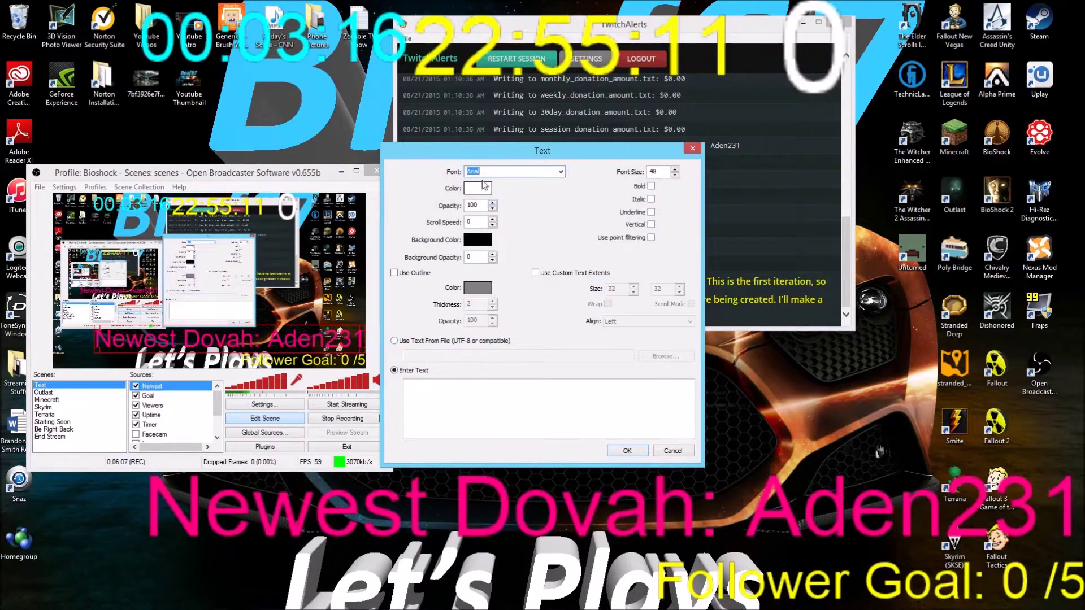
Make its text bright green and read it from session_follower_count.txt
left_click(478, 188)
left_click(461, 208)
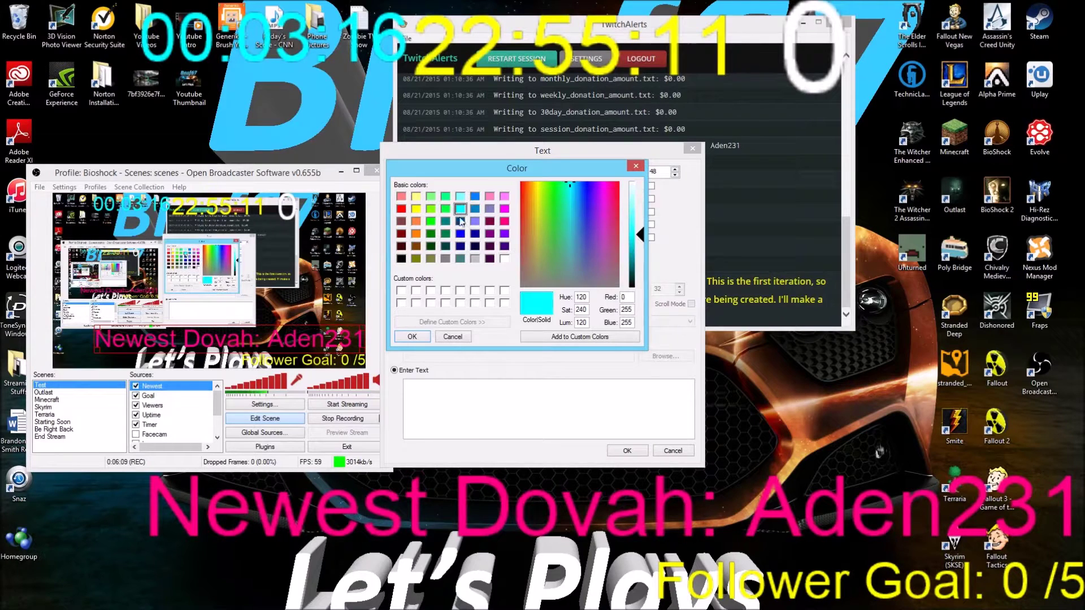
left_click(431, 208)
left_click(412, 336)
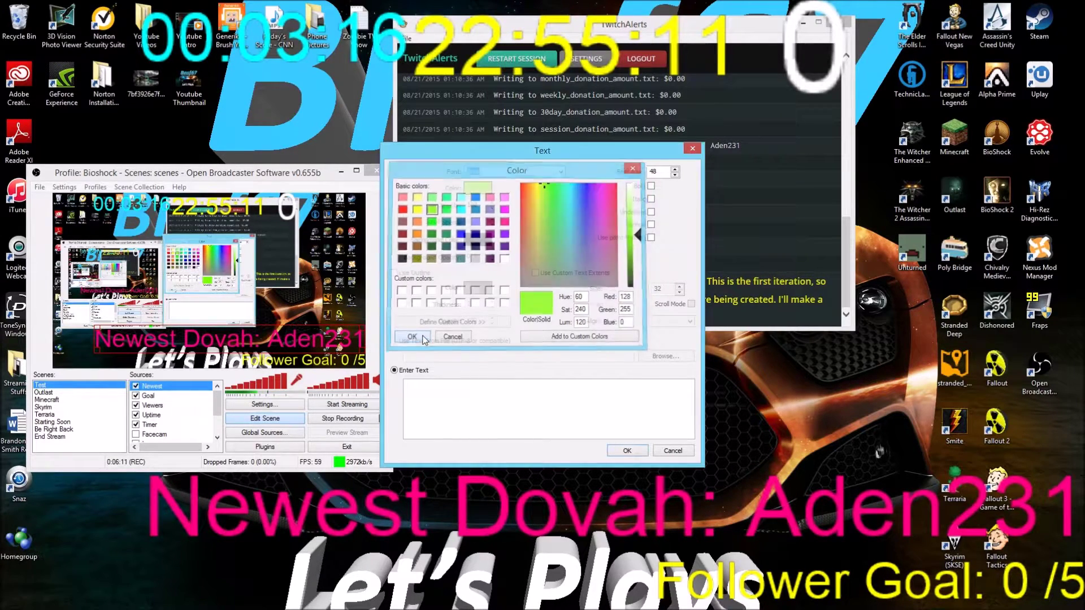
left_click(406, 341)
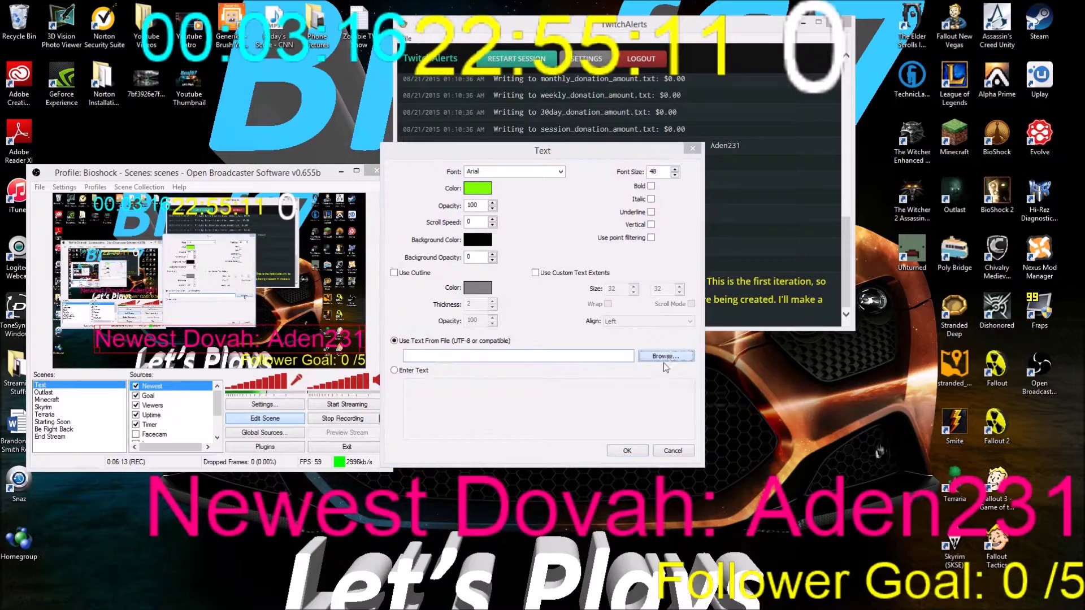
left_click(664, 356)
left_click(603, 371)
scroll(604, 376, "down", 10)
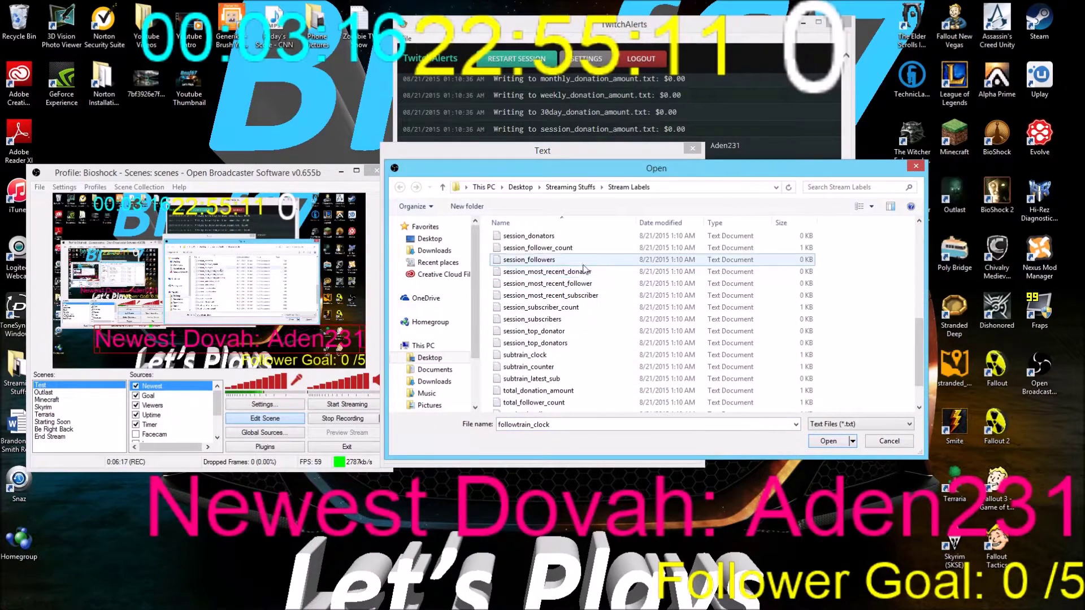
left_click(582, 250)
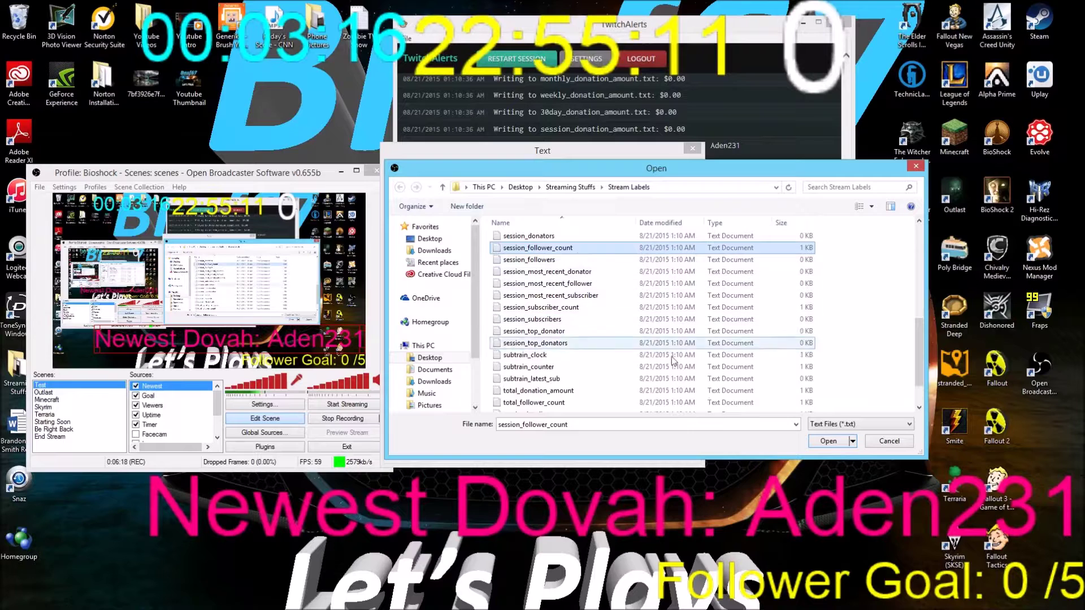
left_click(829, 442)
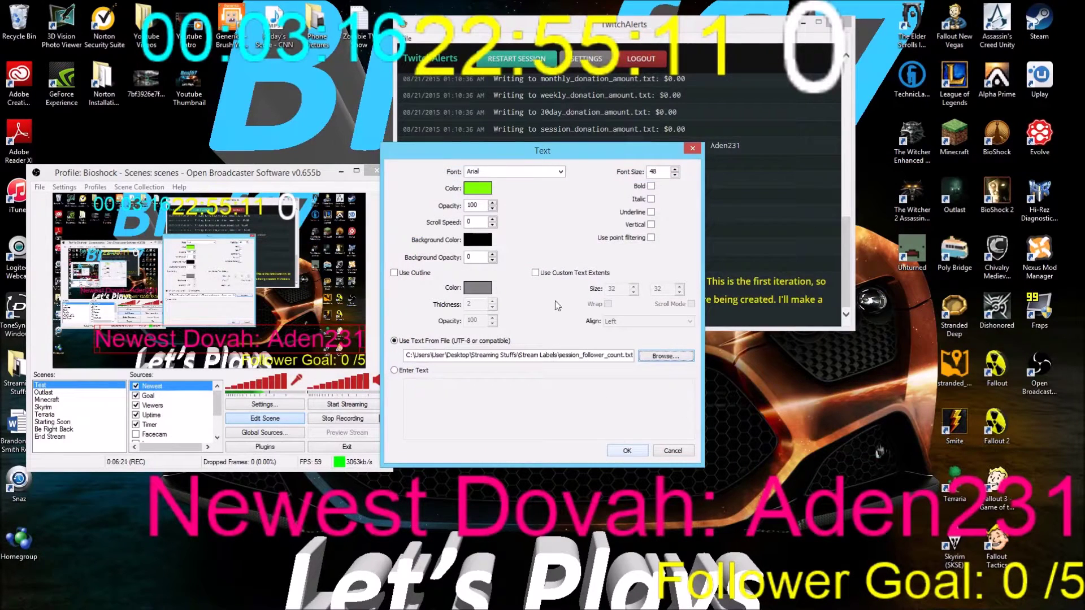
Set scroll speed 77, enable custom text extents, and add the green Scroll source
double_click(475, 221)
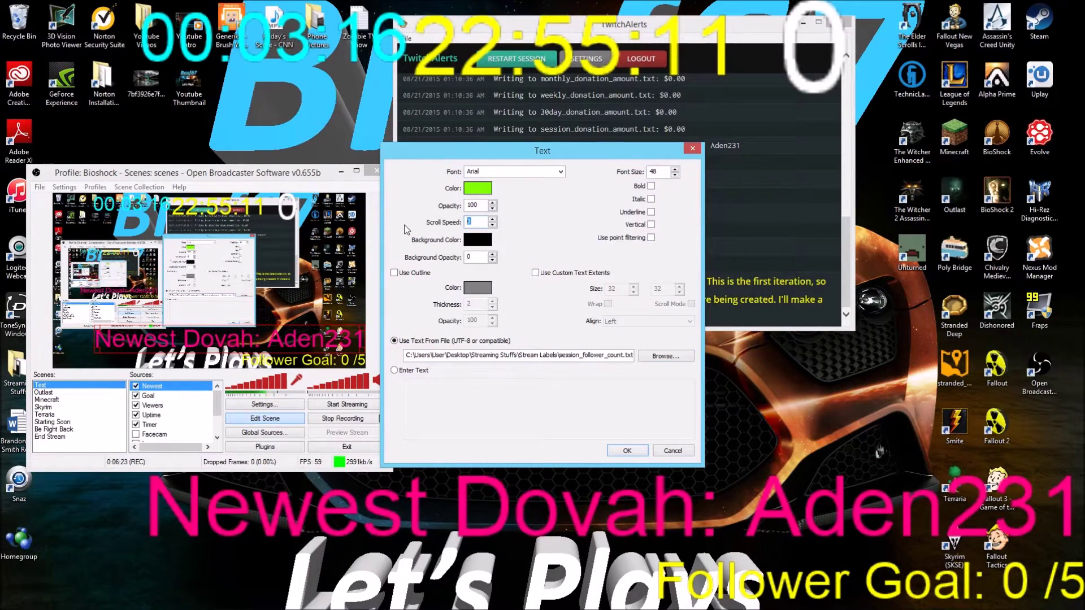
left_click(536, 274)
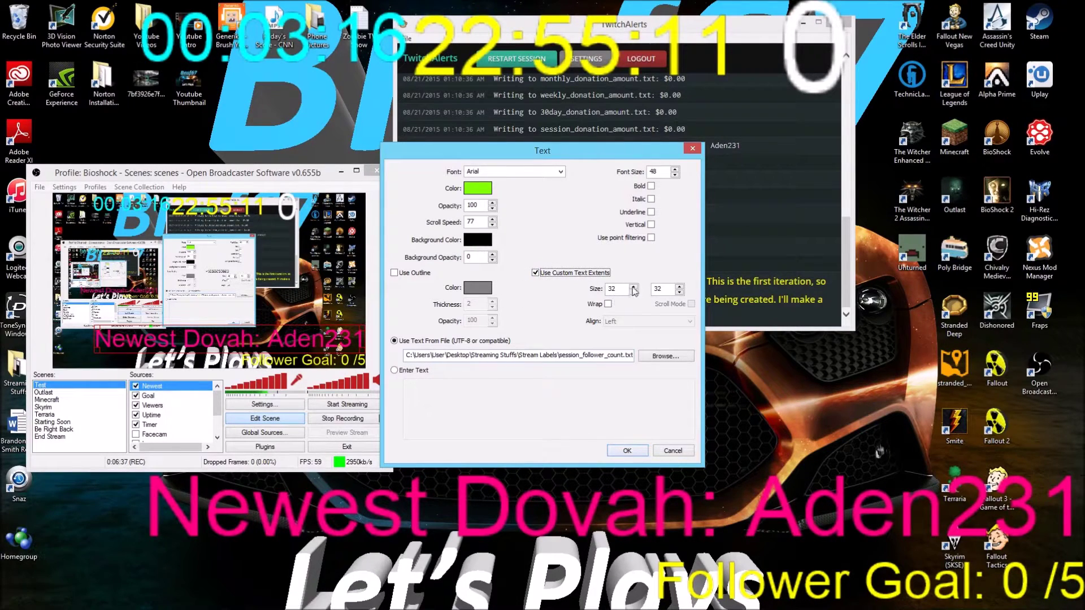
left_click(640, 450)
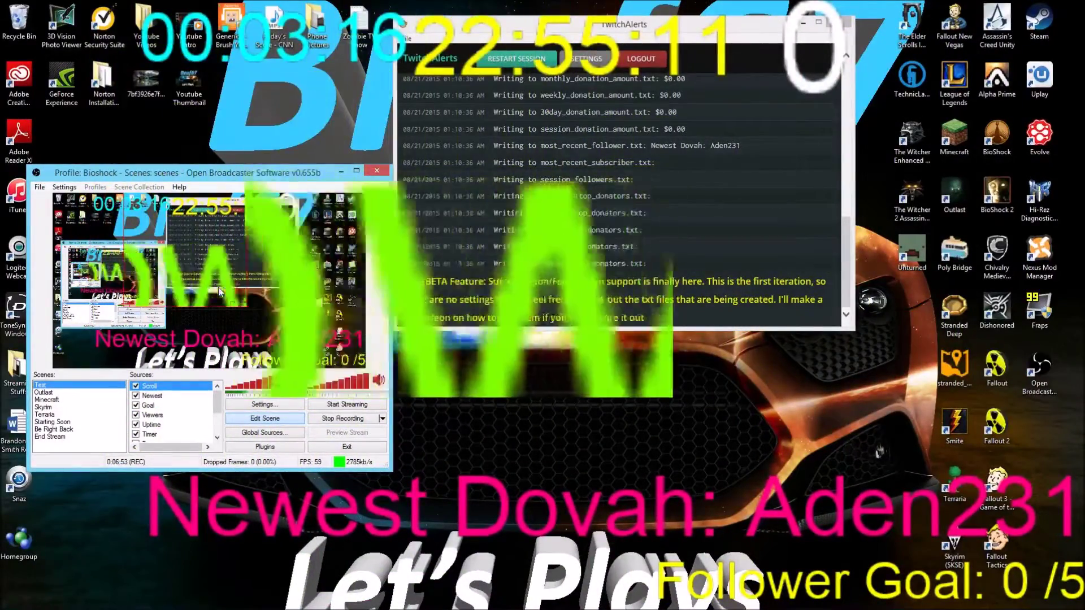
Reopen the Scroll source's properties, keep Arial, and change scroll speed to 50
right_click(219, 287)
left_click(278, 412)
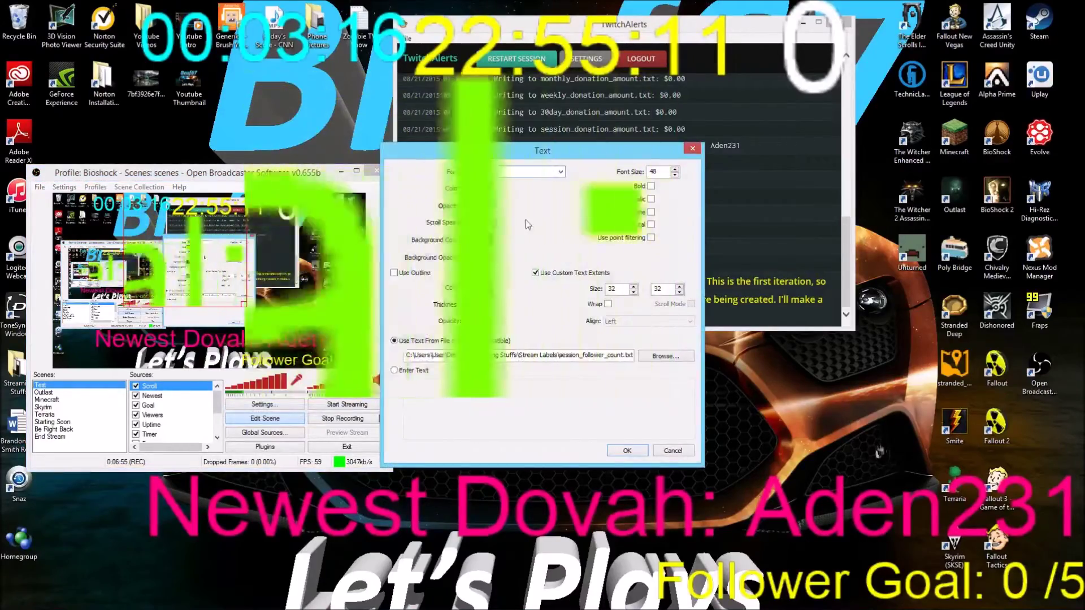
left_click(560, 173)
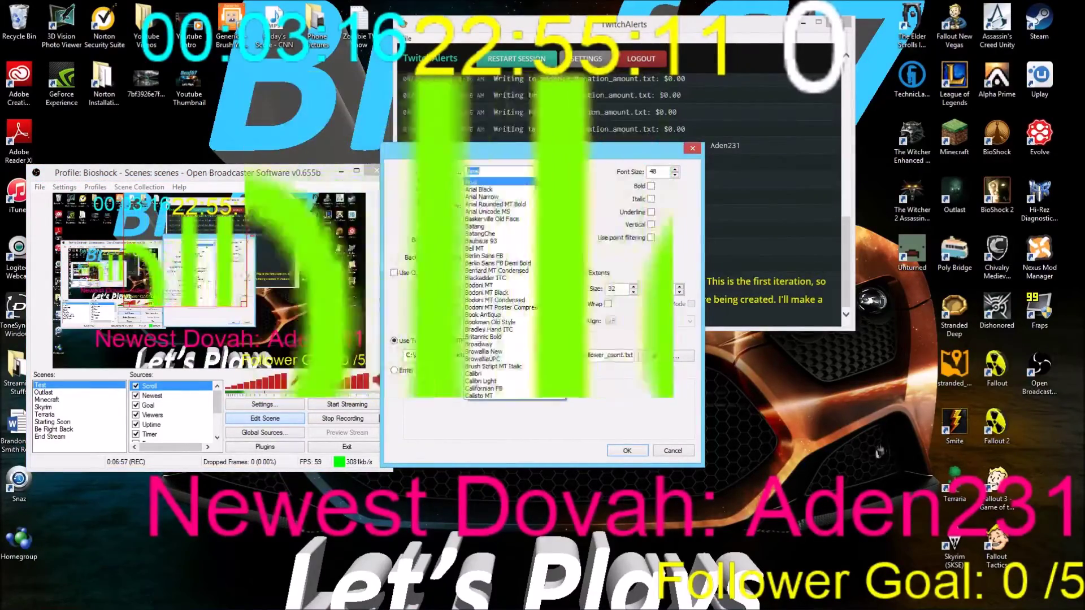
left_click(557, 171)
left_click(475, 222)
key("BackSpace")
type("5")
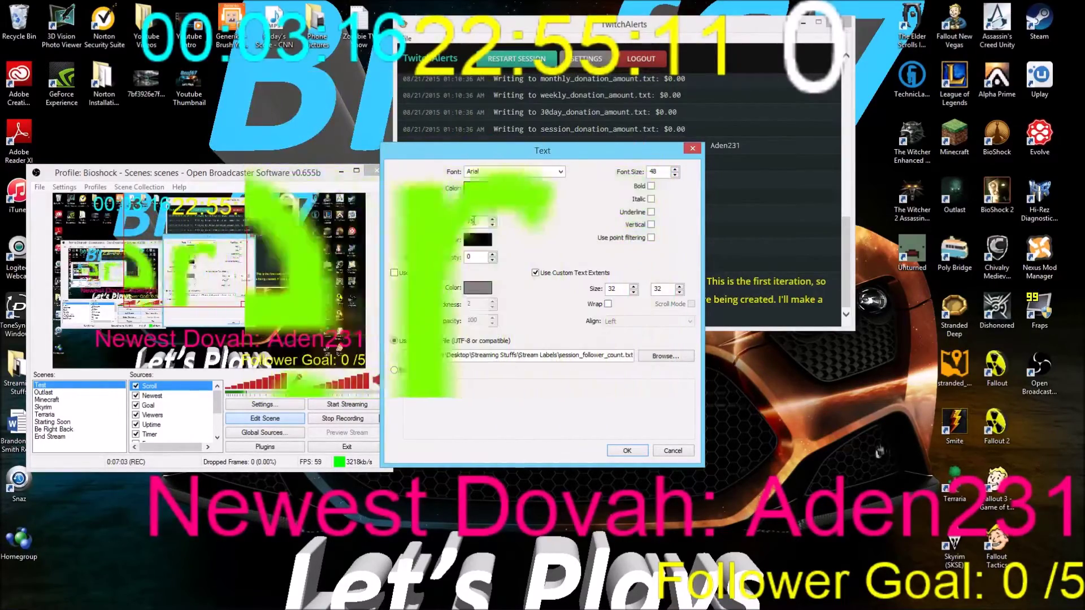
key("BackSpace")
key("BackSpace")
type("50")
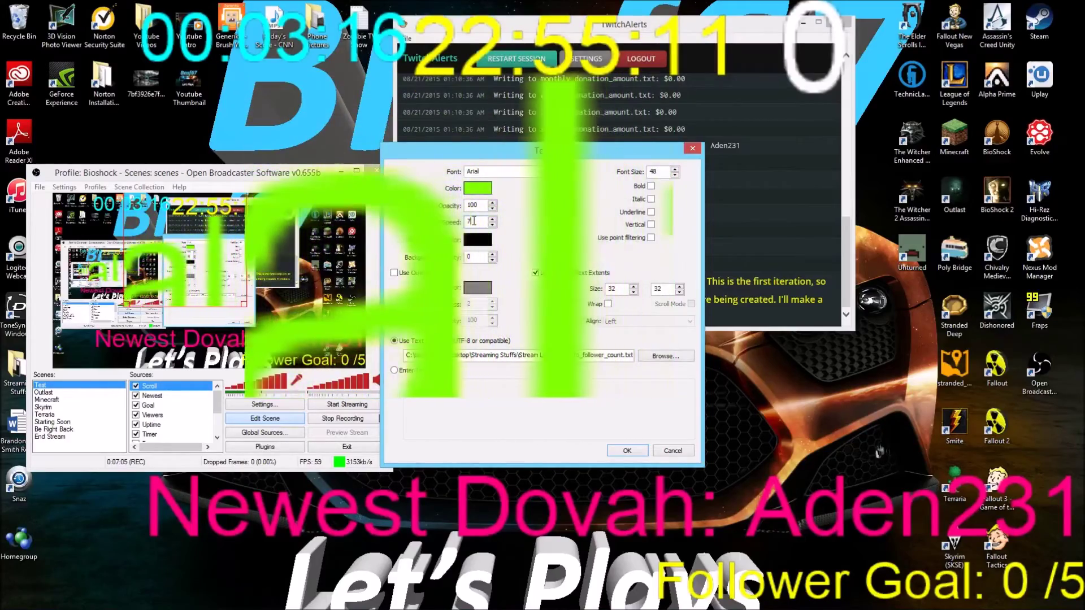
Reduce the scrolling text's font size to 20 and apply the changes
double_click(661, 172)
type("48")
key("BackSpace")
key("BackSpace")
type("20")
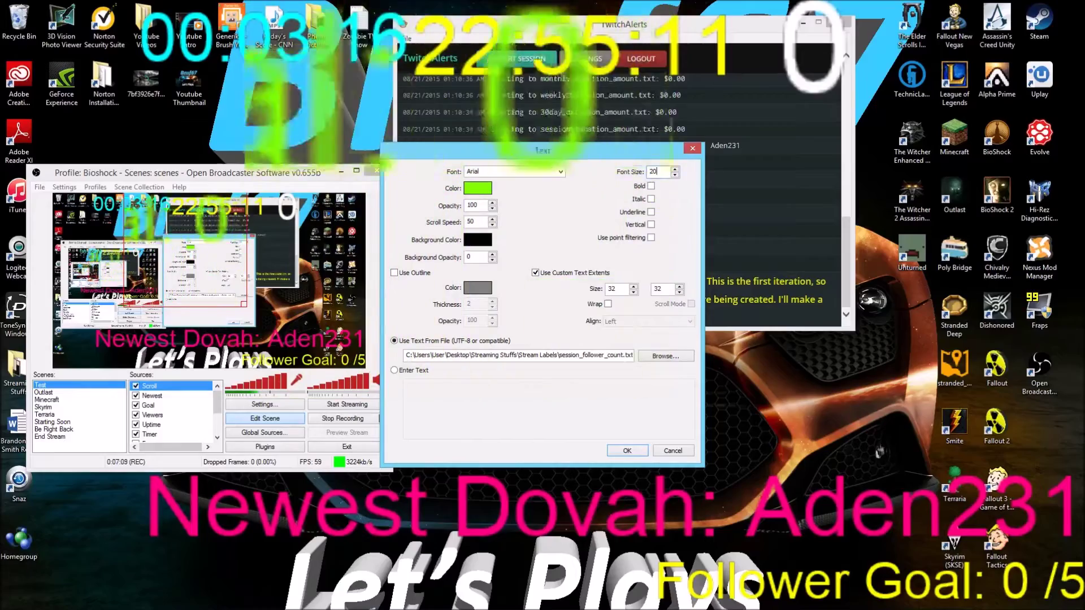
left_click(628, 450)
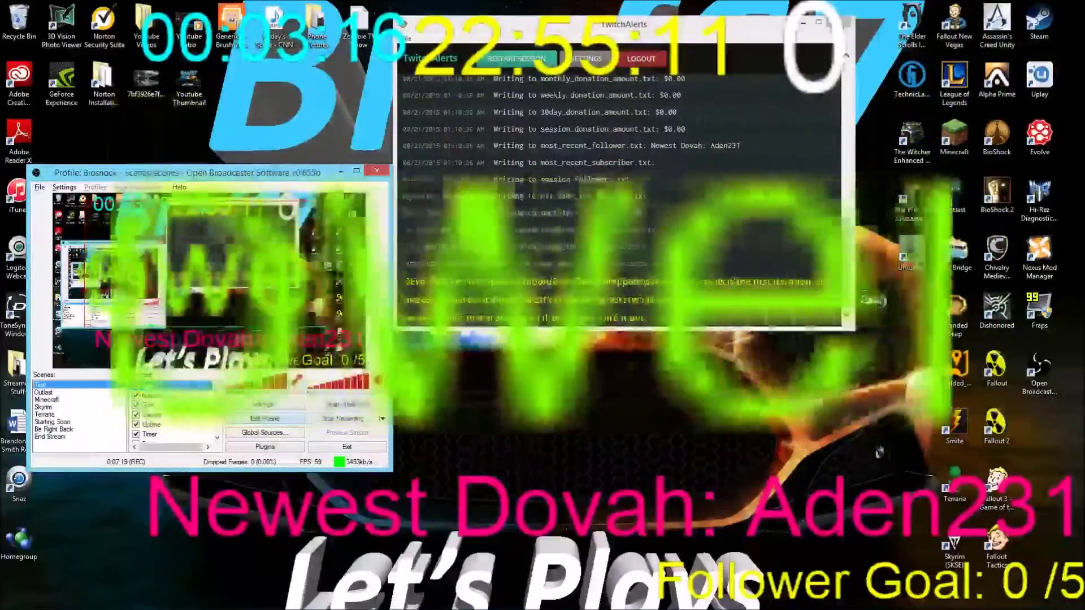
right_click(283, 321)
Switch the Scroll text source's file to session_followers.txt from the Stream Labels folder and confirm
left_click(315, 440)
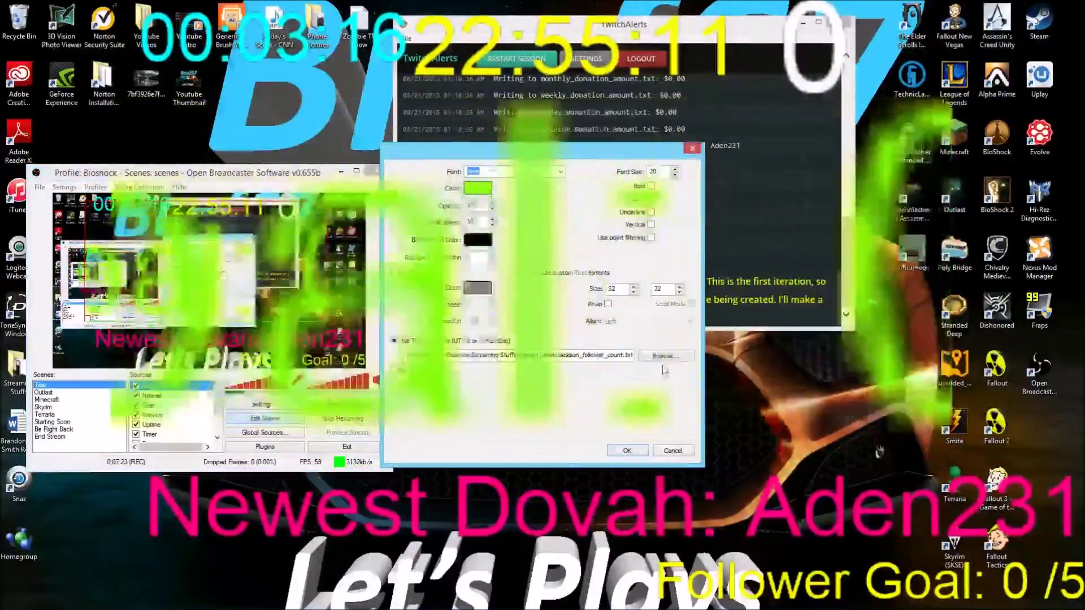
left_click(659, 365)
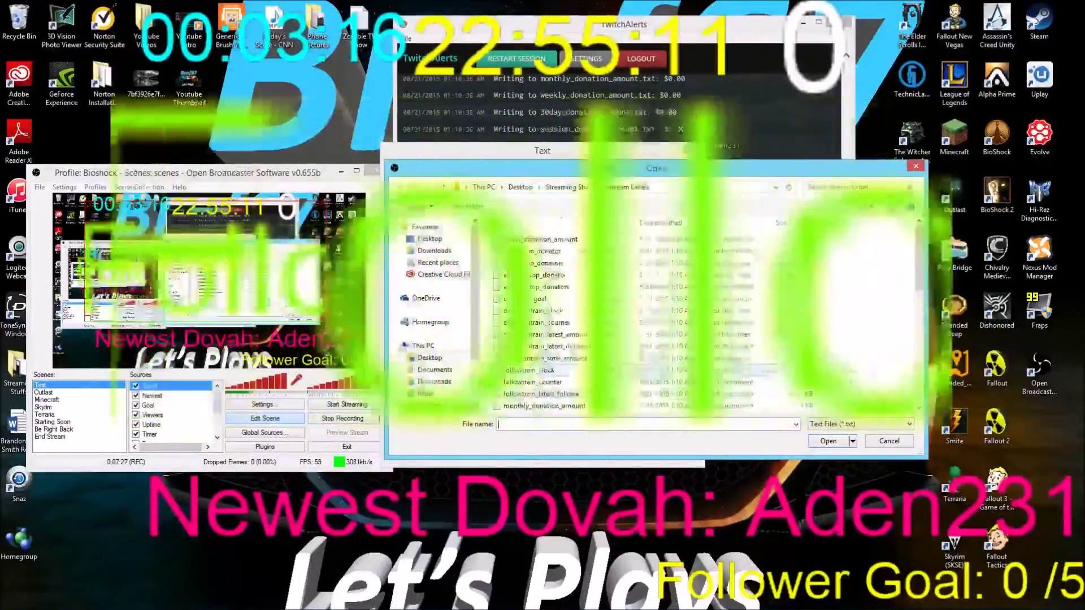
left_click(587, 323)
left_click(590, 310)
scroll(591, 308, "down", 7)
scroll(590, 299, "down", 1)
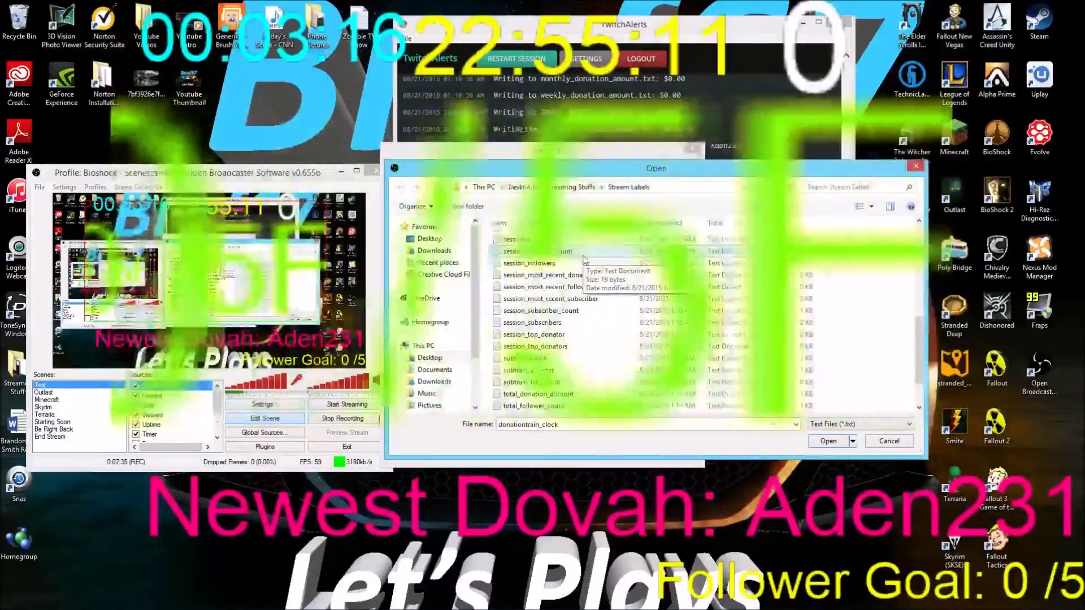
scroll(584, 260, "up", 1)
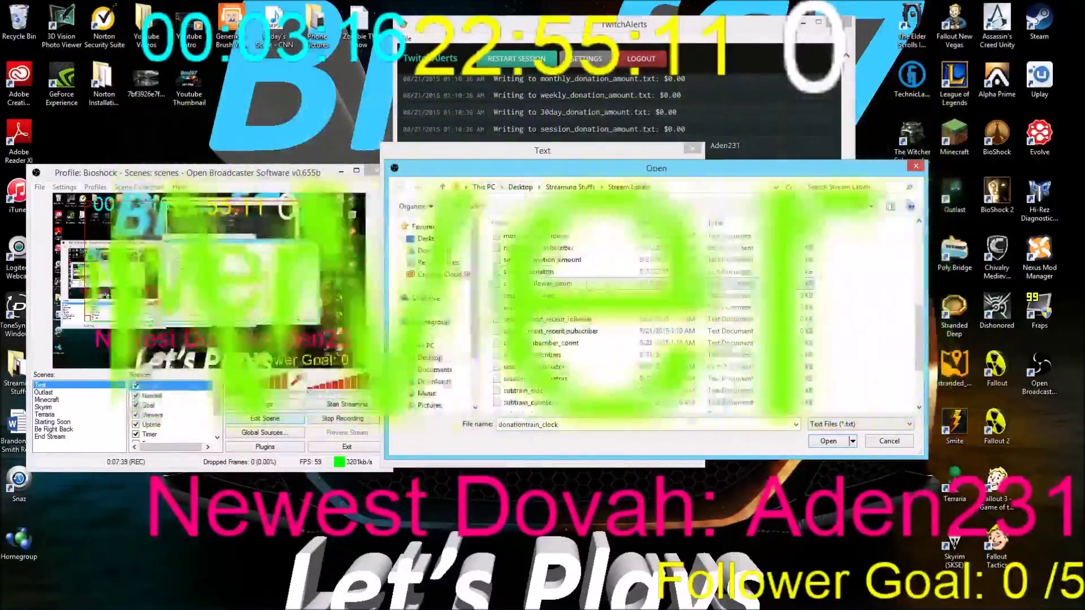
left_click(588, 295)
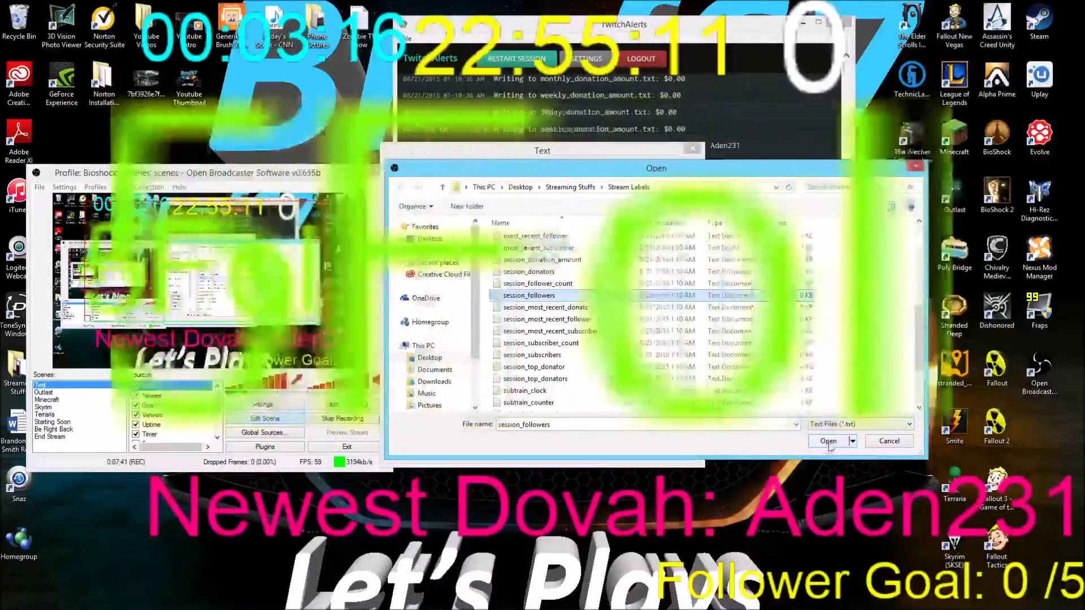
double_click(587, 295)
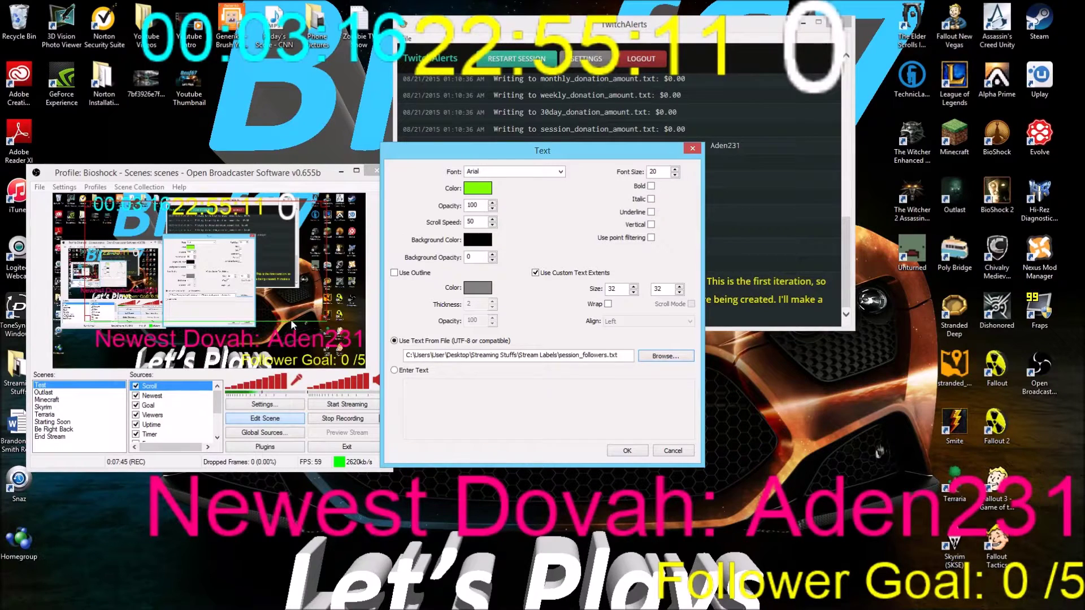
key("Return")
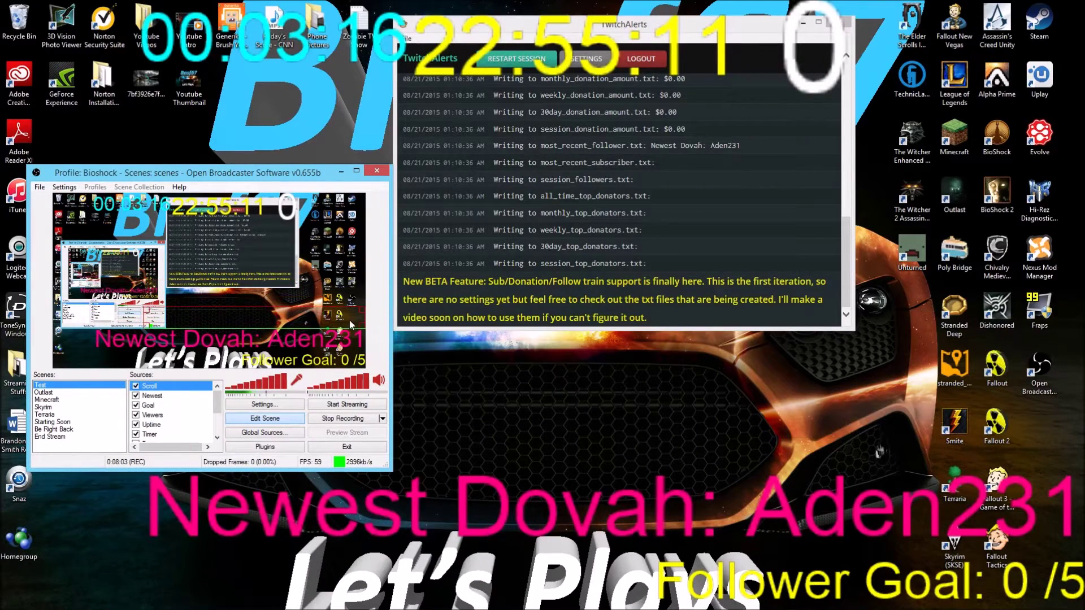
Review the Scroll source's settings without changes, then move the OBS window to the upper left
right_click(192, 386)
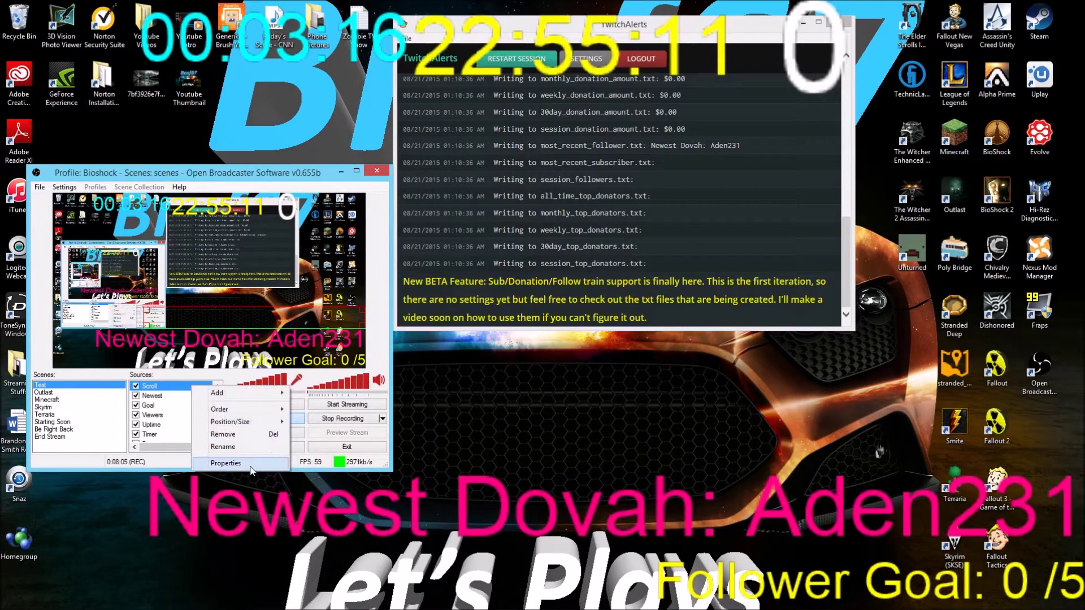
left_click(226, 463)
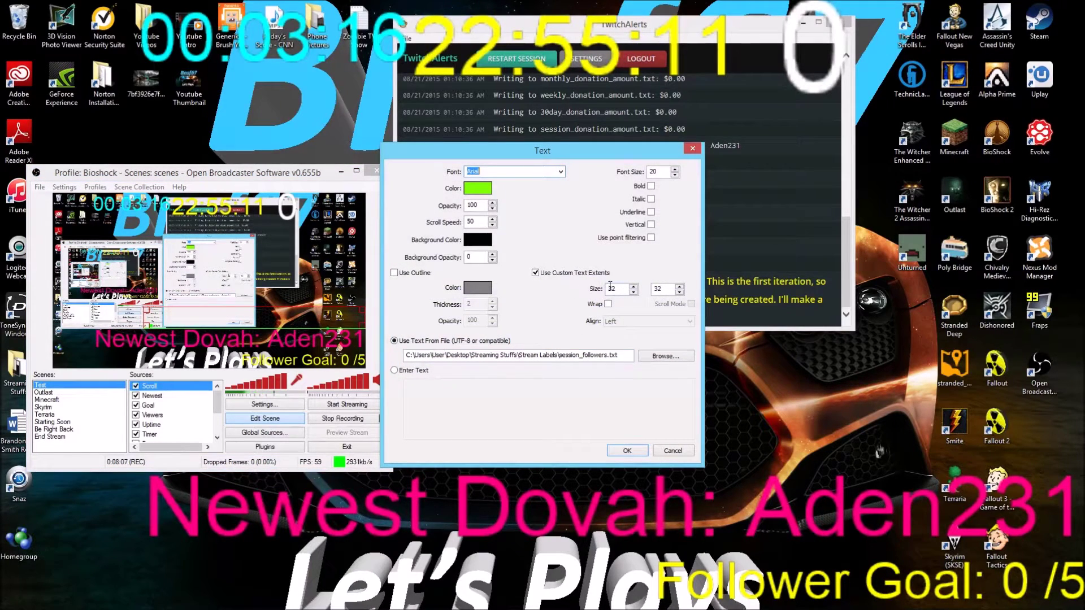
left_click_drag(571, 152, 577, 44)
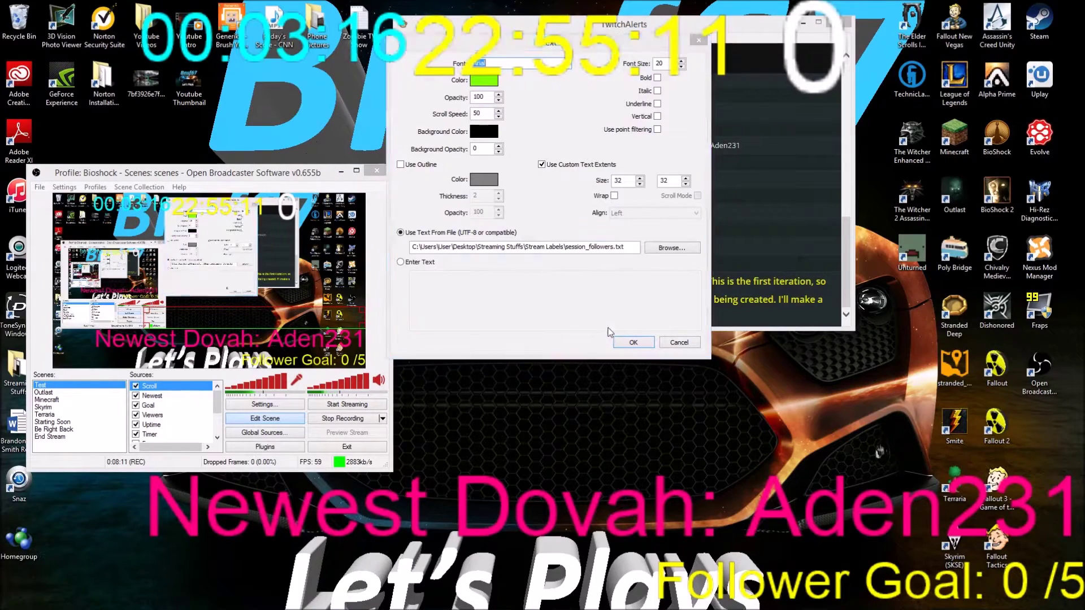
left_click(302, 173)
left_click_drag(301, 172, 284, 76)
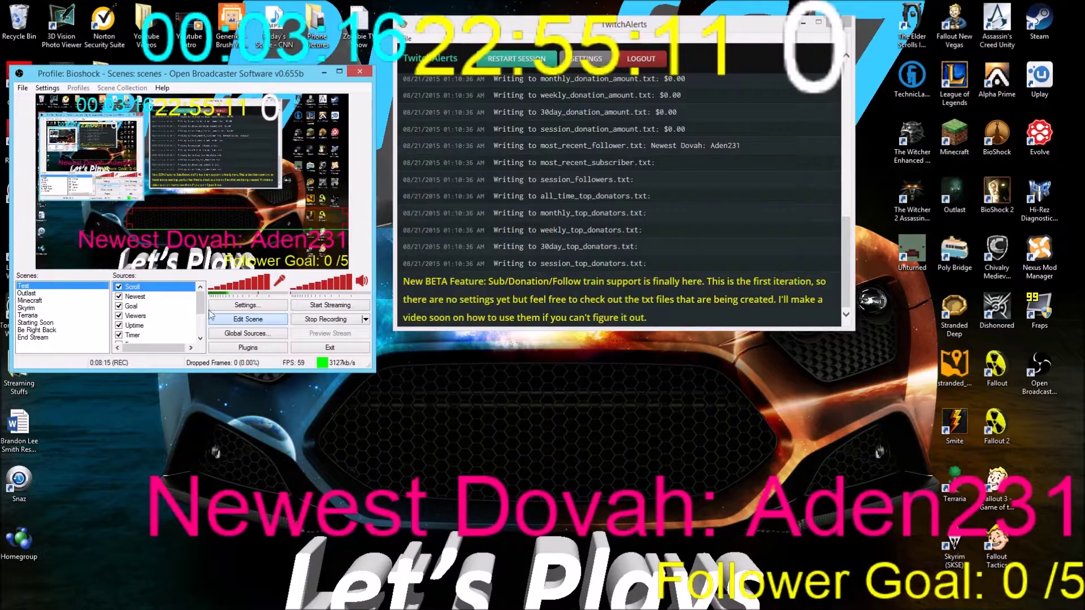
Raise the Scroll source's first custom text extent from 32 to 36, keeping height 32, and apply
right_click(181, 297)
left_click(204, 370)
left_click_drag(551, 152, 560, 103)
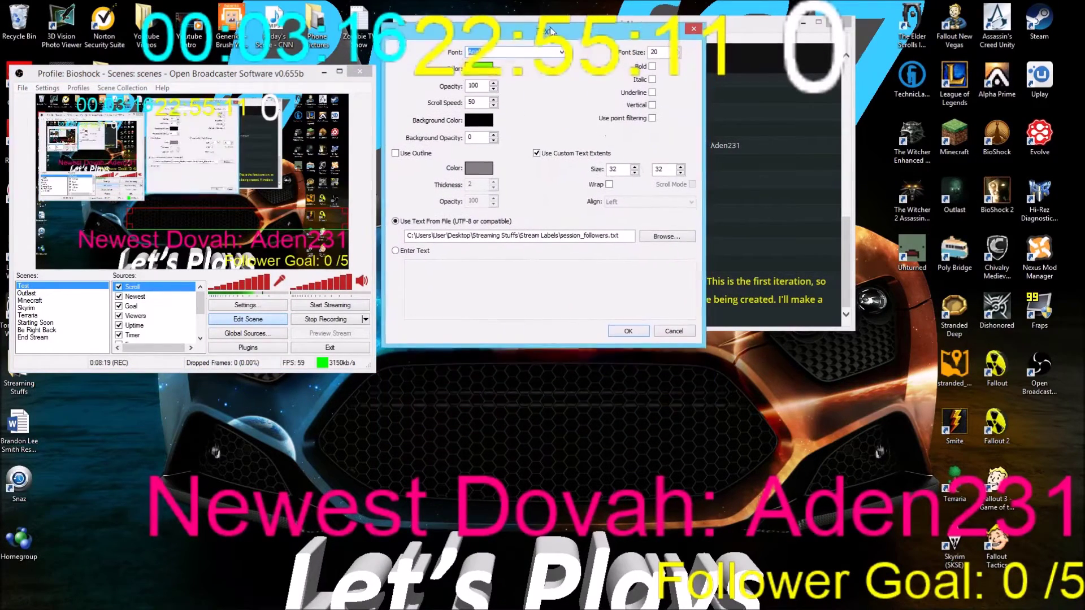
left_click_drag(551, 31, 550, 30)
left_click(620, 169)
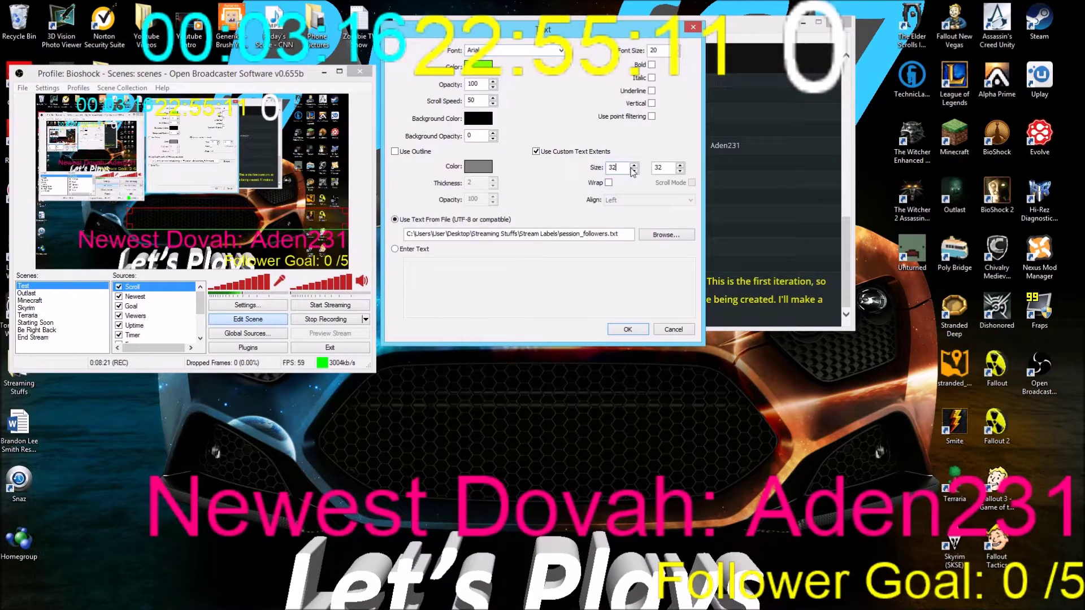
left_click(633, 165)
left_click(634, 165)
left_click(275, 224)
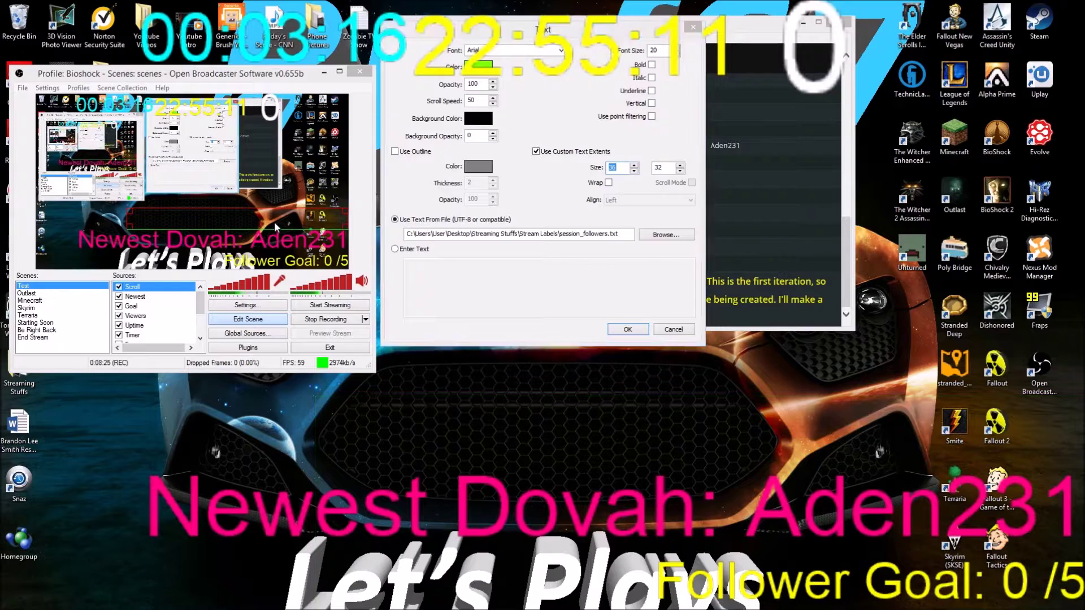
left_click(681, 168)
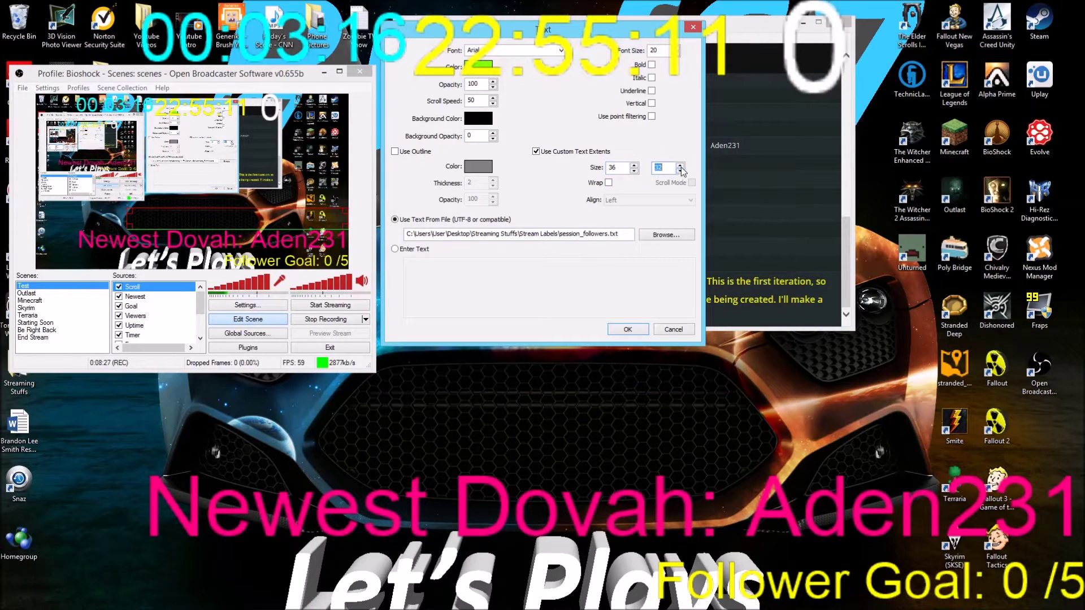
left_click(680, 166)
left_click(681, 167)
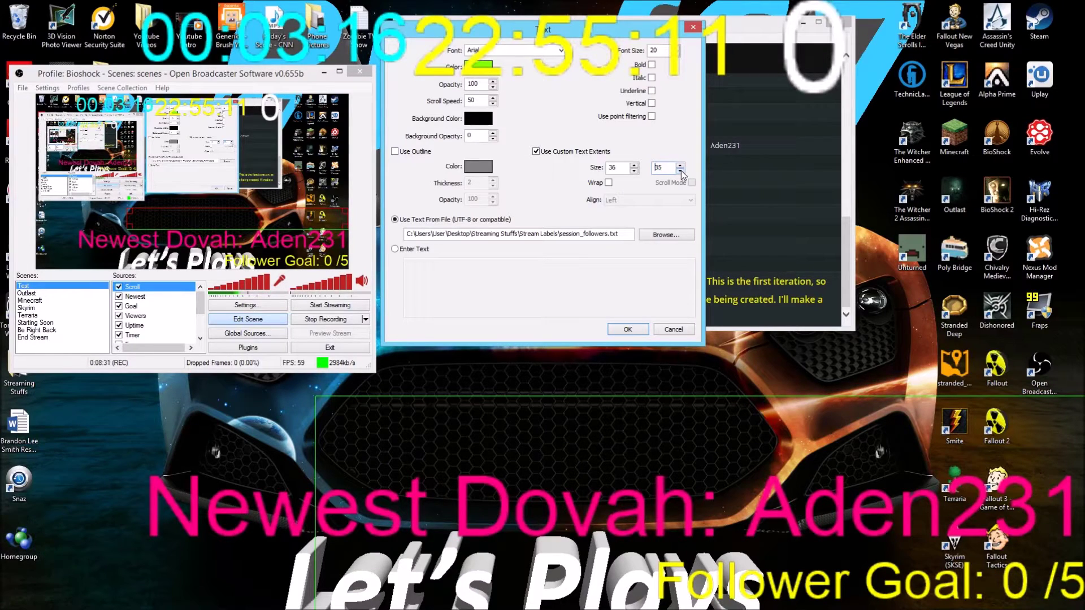
left_click(627, 329)
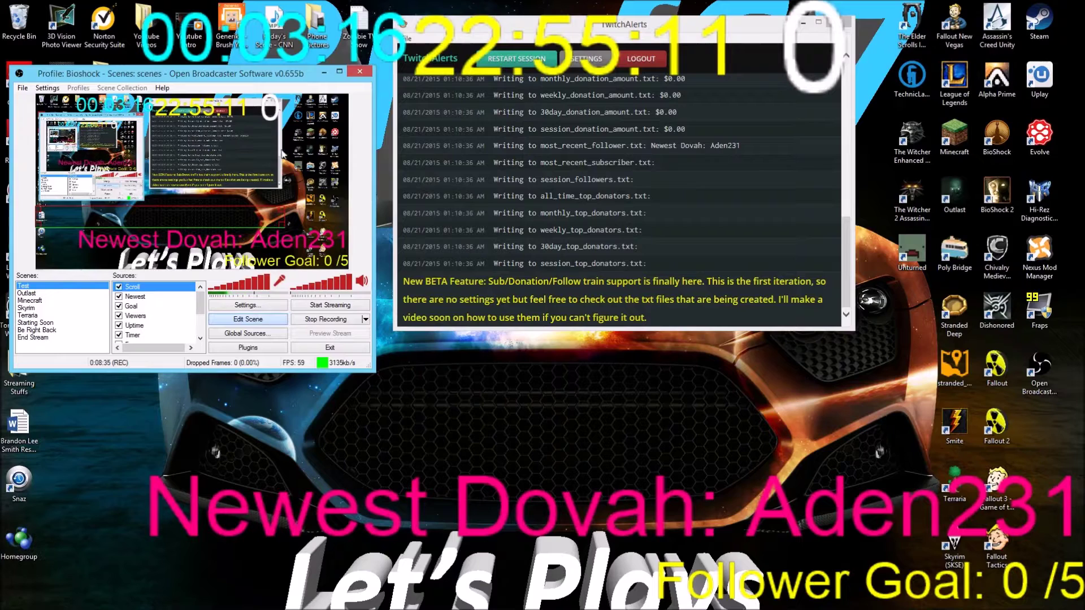
Set the Scroll source's first text extent to 40, leave the second at 32, and apply
right_click(168, 291)
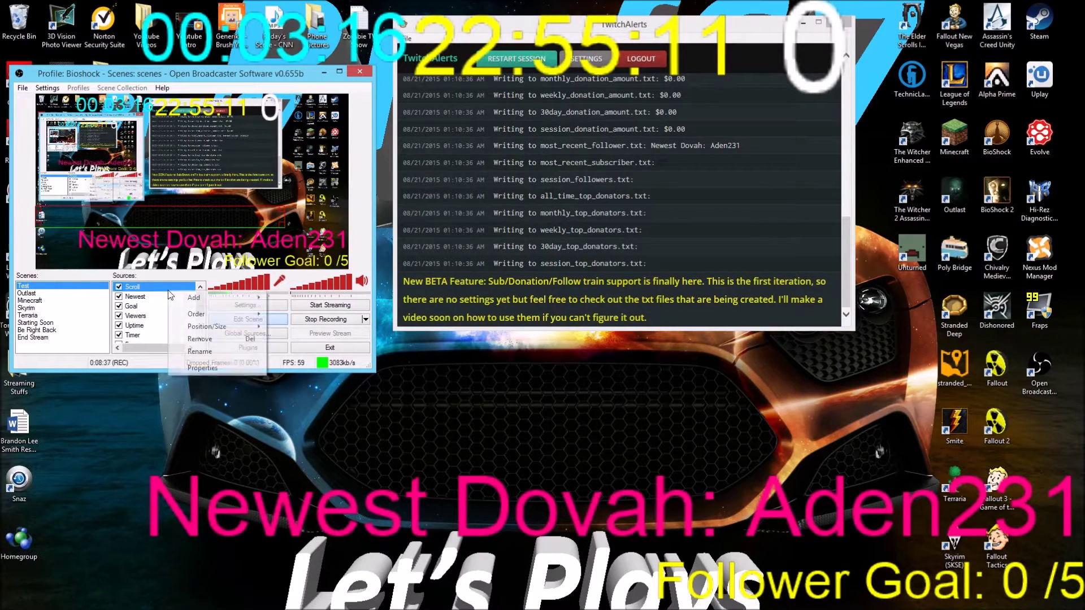
left_click(203, 369)
left_click_drag(550, 148, 550, 50)
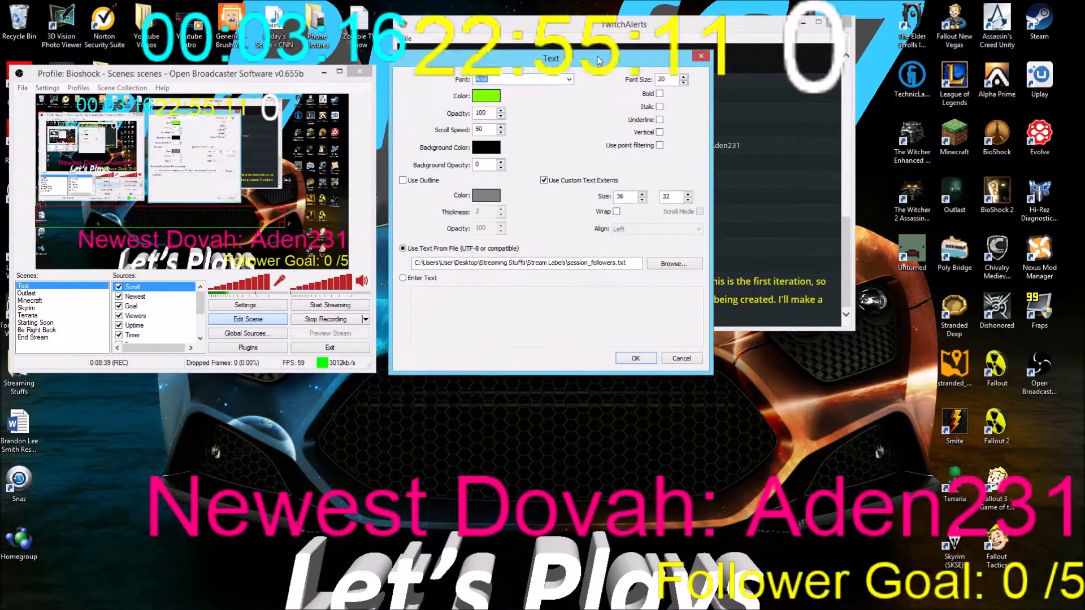
left_click(641, 190)
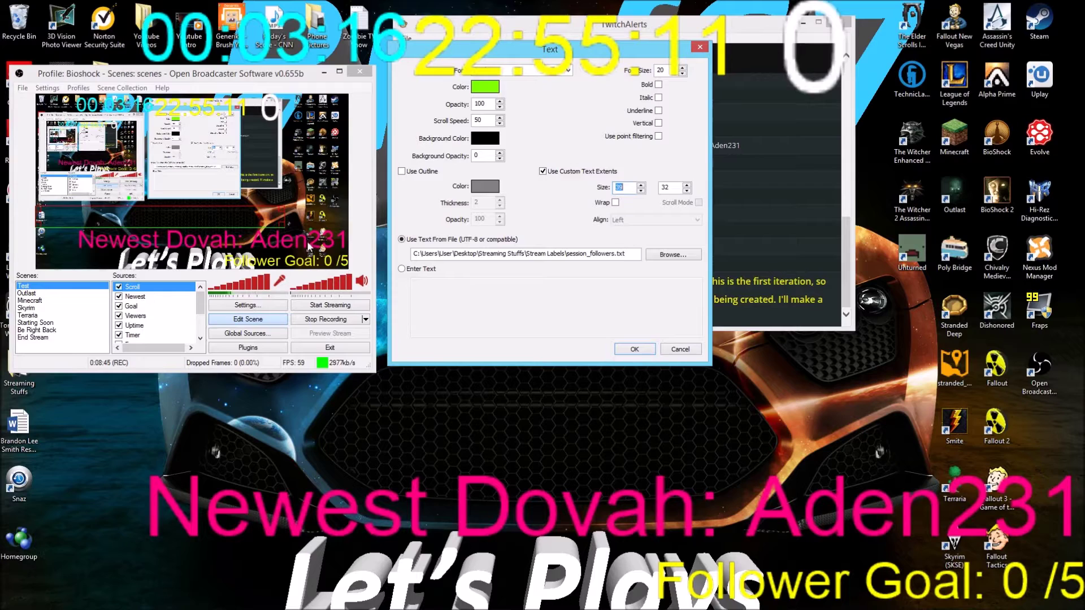
left_click(641, 190)
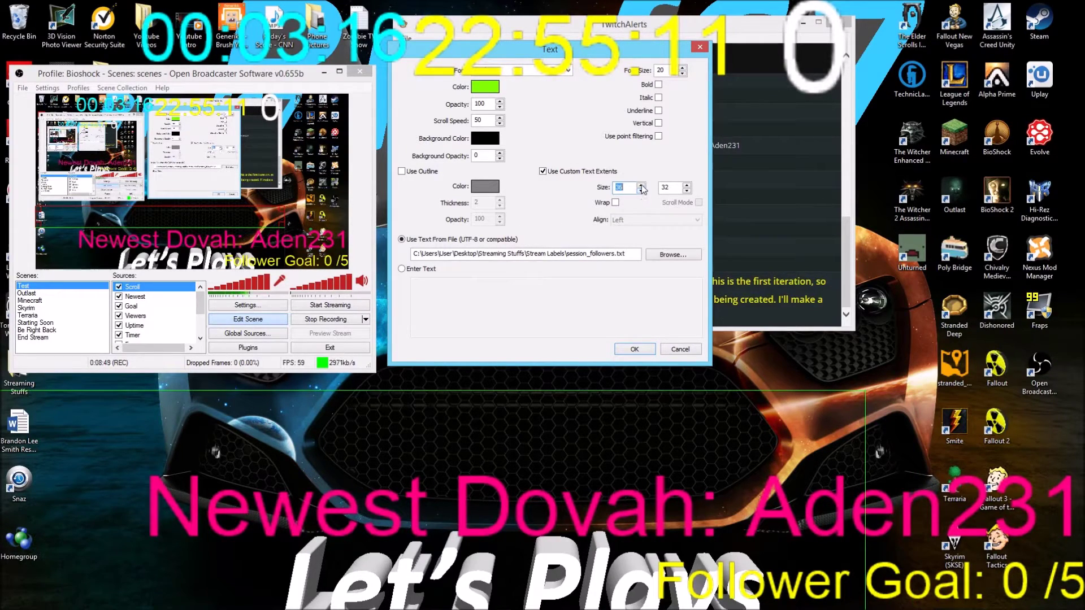
left_click(641, 185)
left_click(641, 184)
left_click(641, 185)
left_click(641, 185)
left_click(641, 184)
left_click(641, 184)
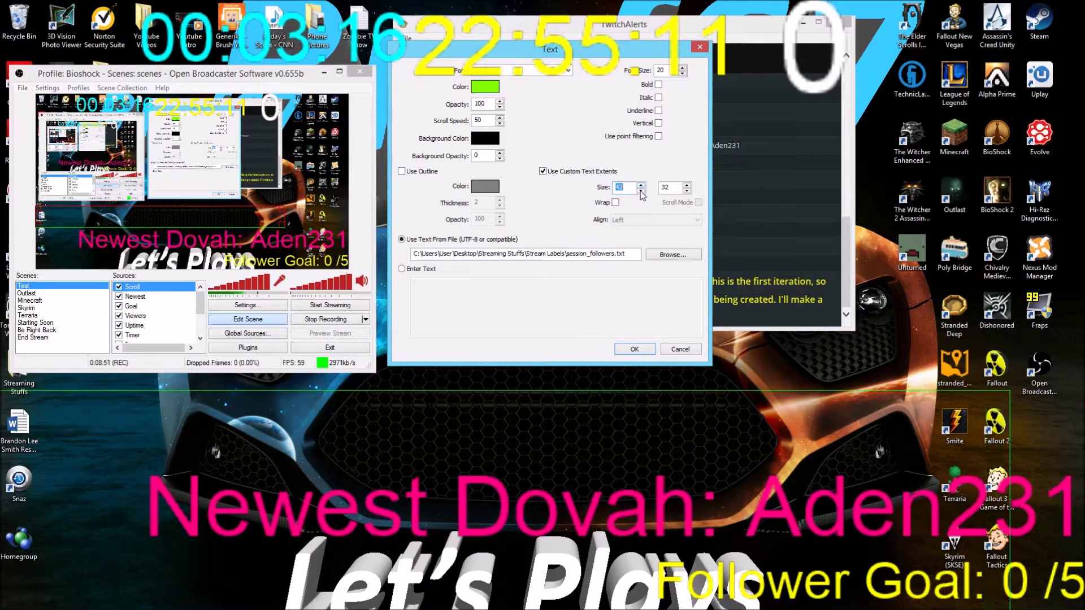
left_click(640, 191)
left_click(641, 191)
left_click(687, 186)
left_click(687, 192)
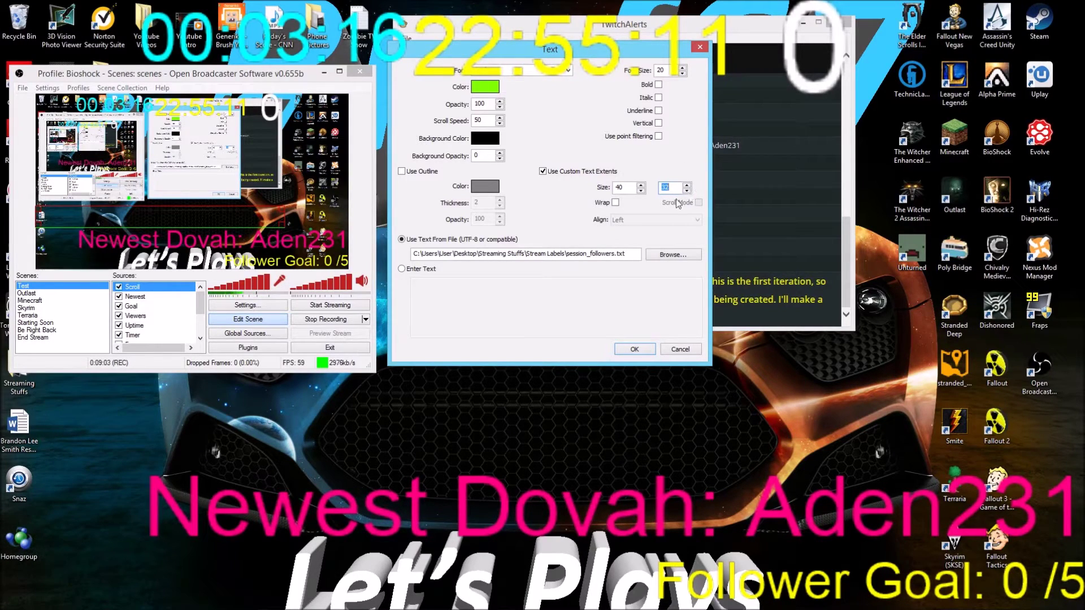
left_click(645, 351)
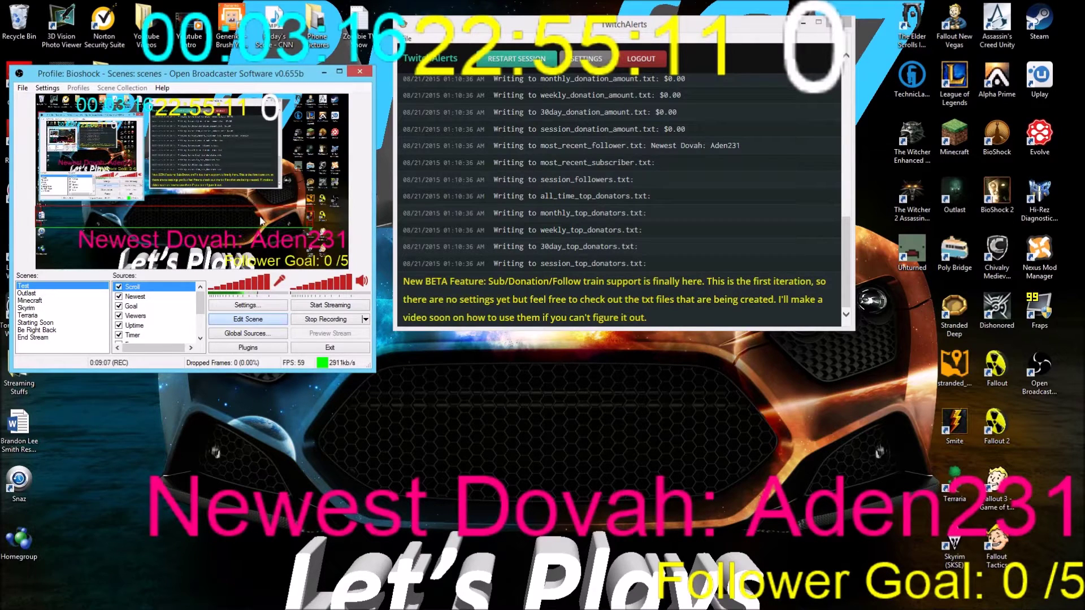
Select a scene in the Scenes list and reposition the OBS window near the upper centre
left_click(32, 309)
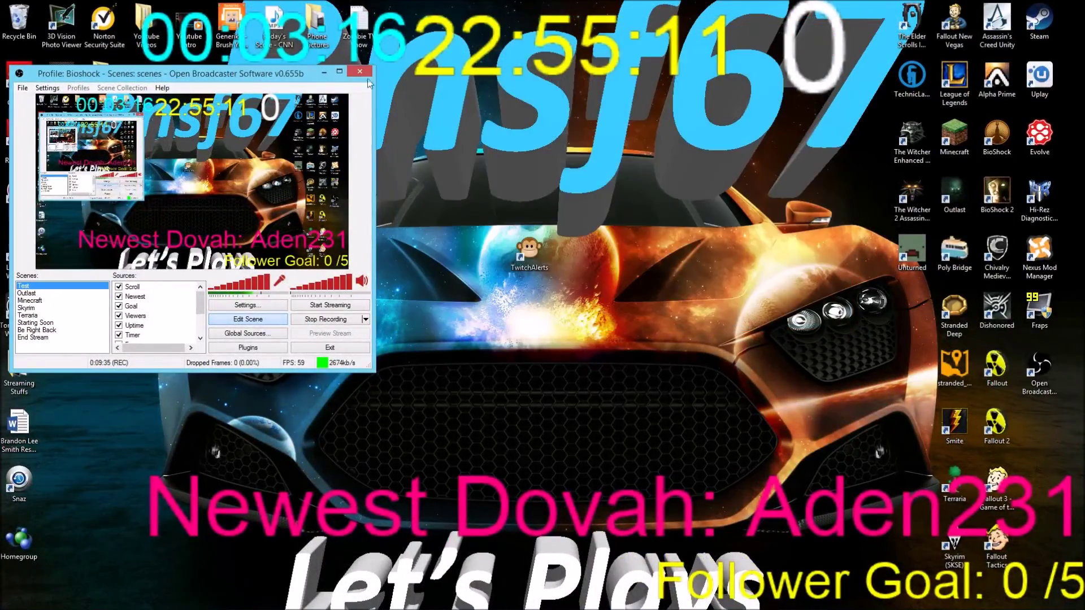
left_click_drag(293, 76, 583, 301)
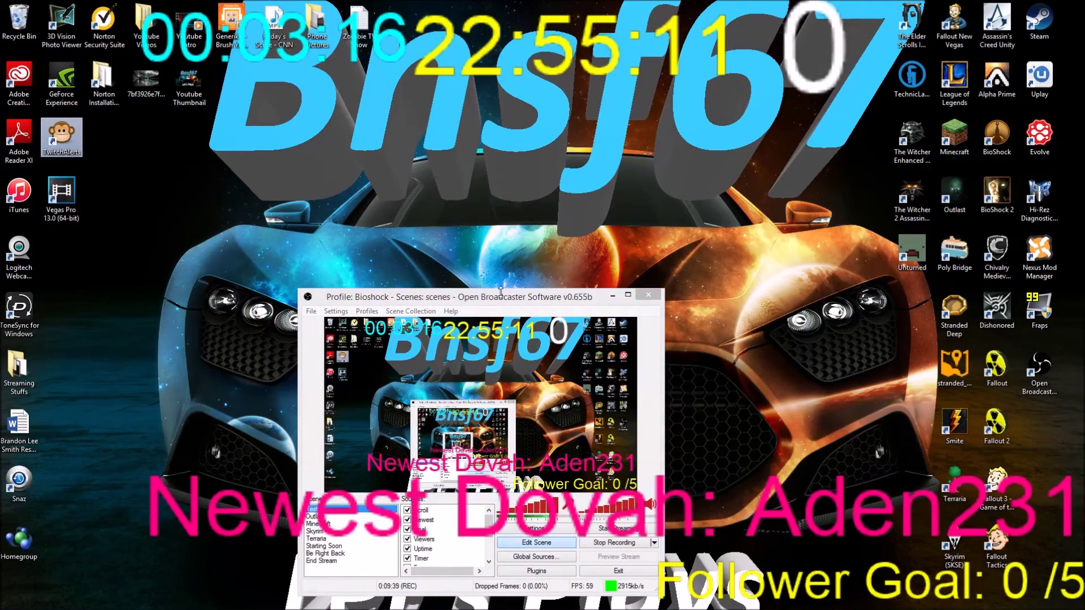
left_click_drag(502, 297, 494, 136)
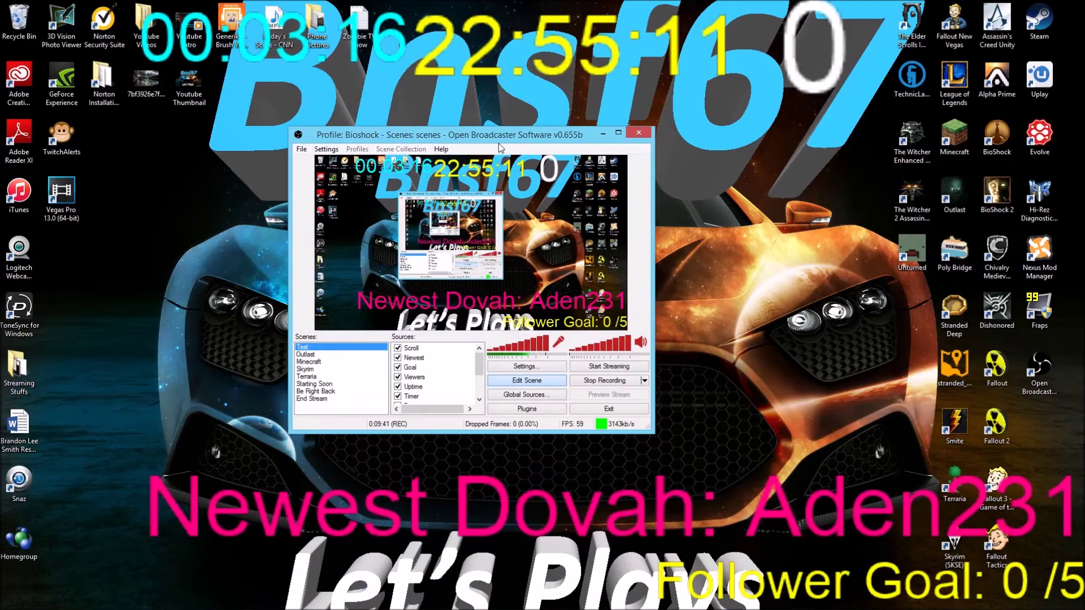